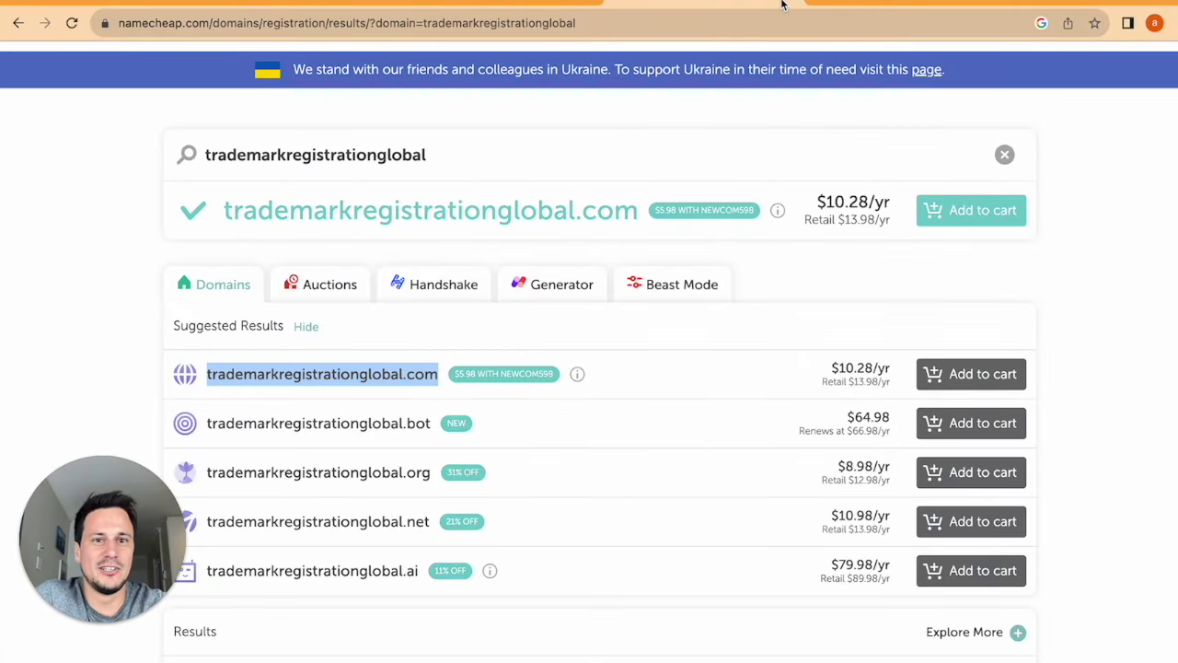
Step: Open the website durable.co in the blank browser tab
left_click(822, 2)
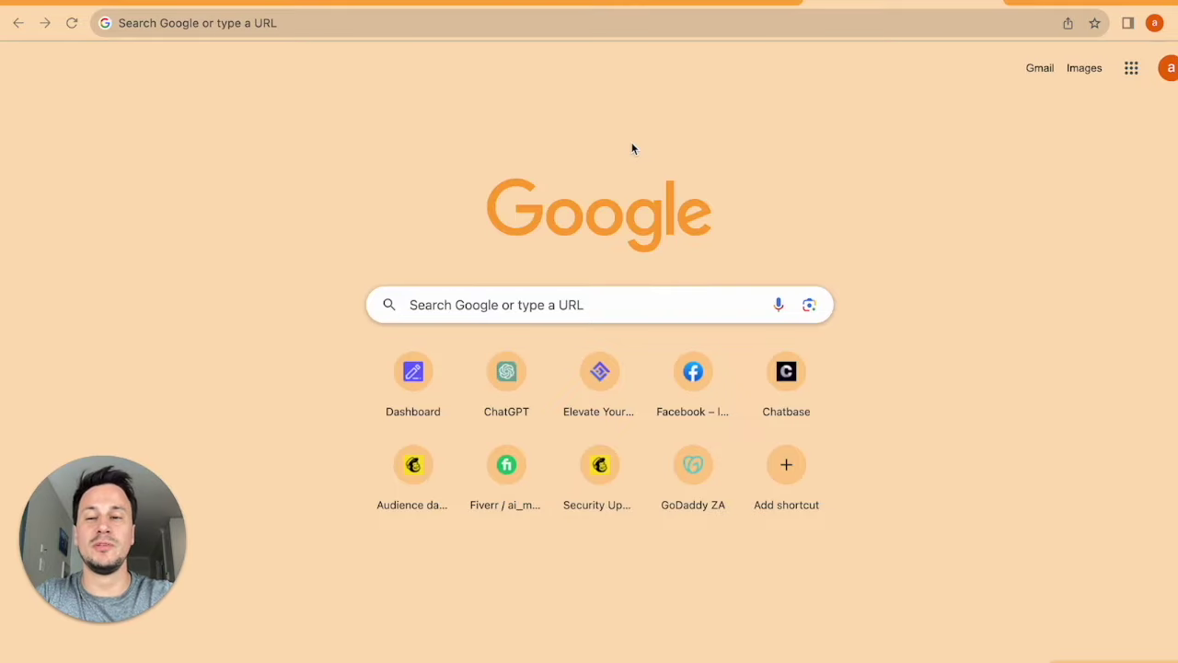
left_click(565, 25)
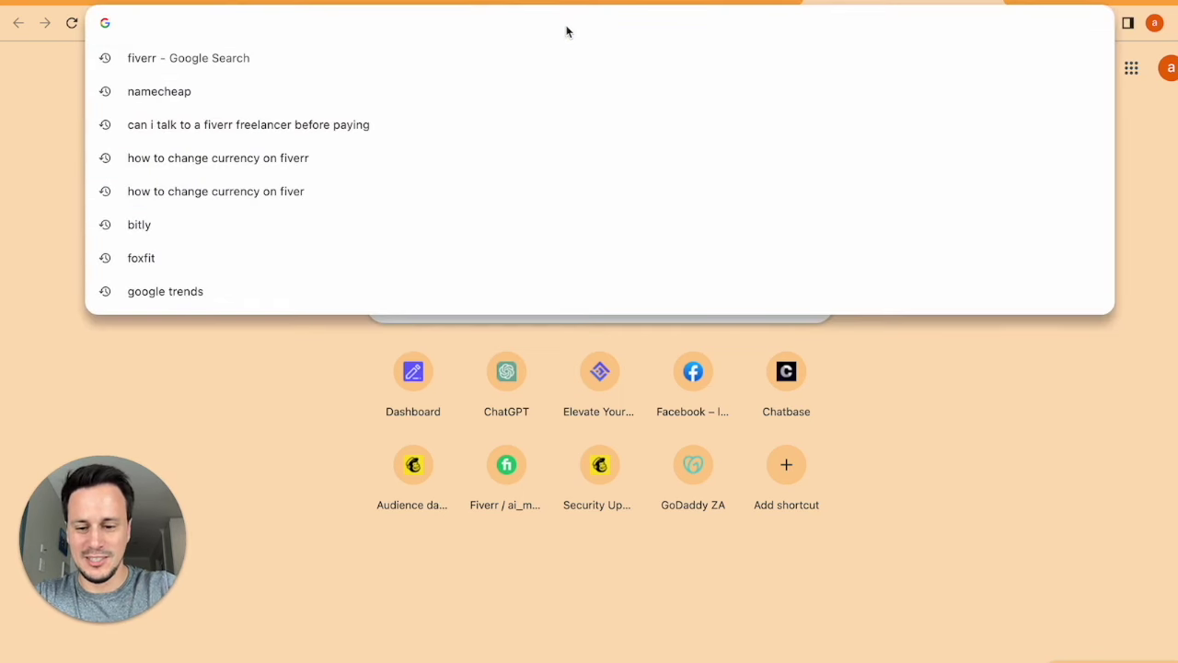
type("durable")
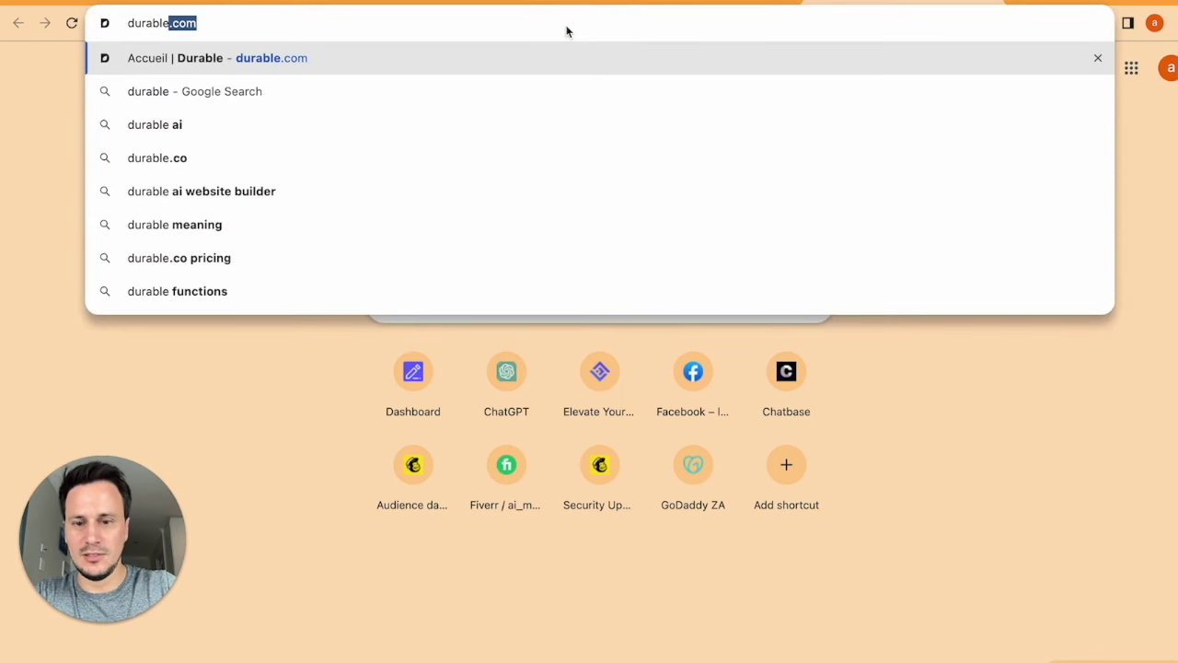
type(".co")
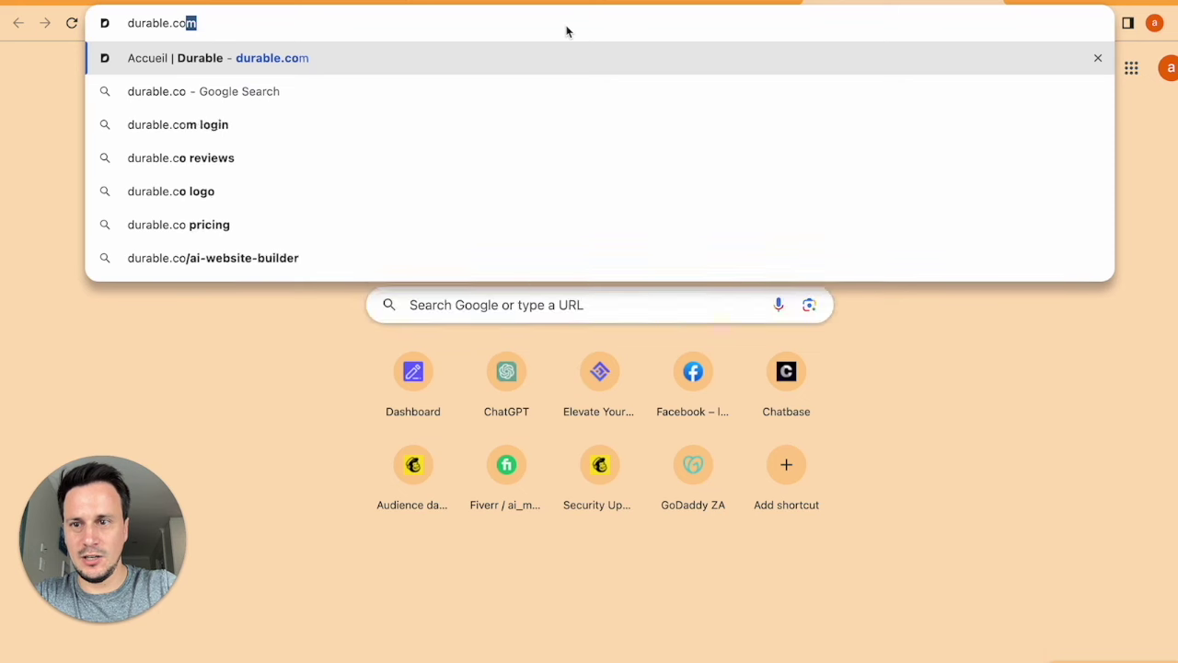
key("Delete")
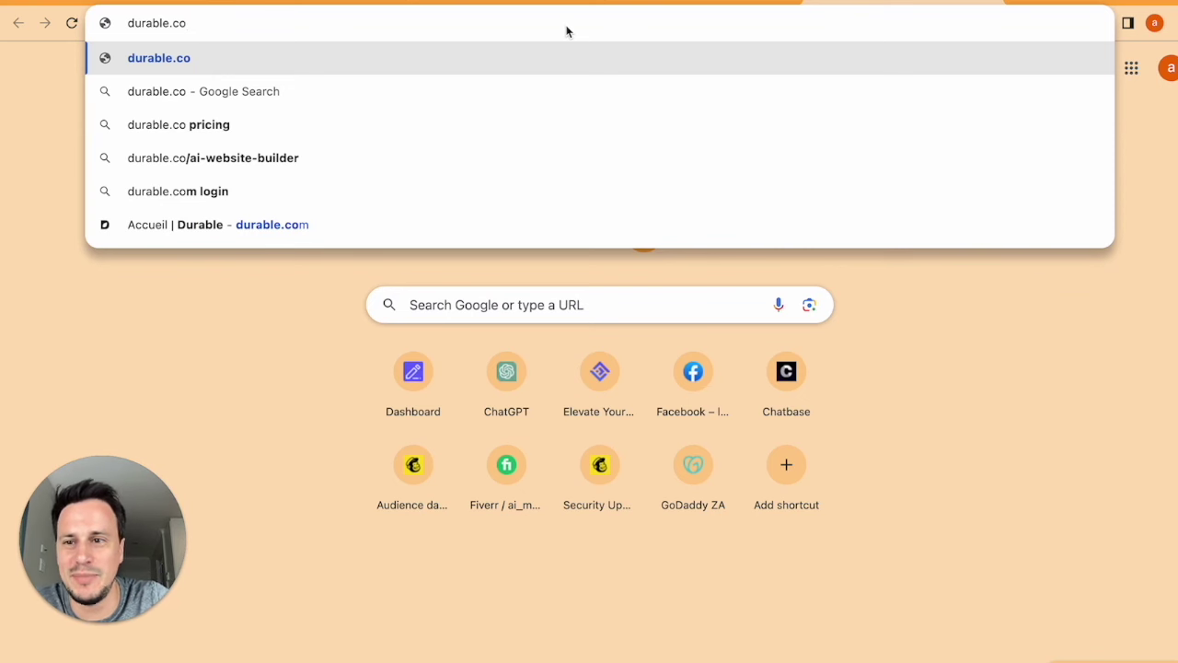
key("Return")
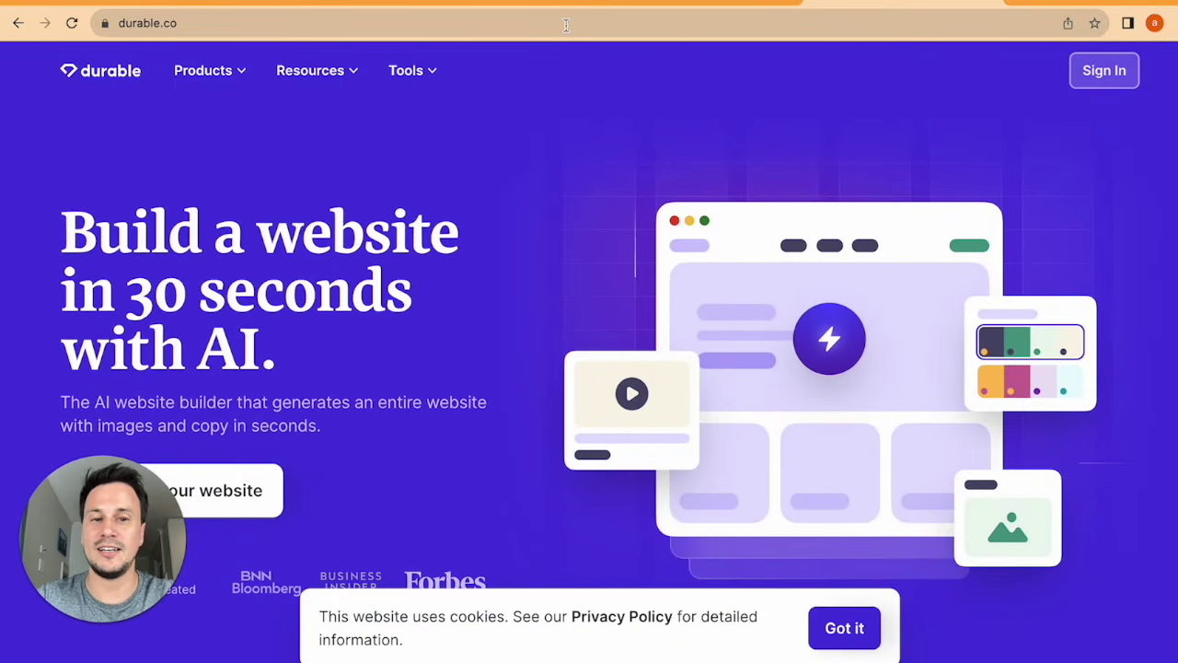
Step: Start generating a website with the AI builder and set the business type to "trademarking"
left_click_drag(179, 496, 684, 99)
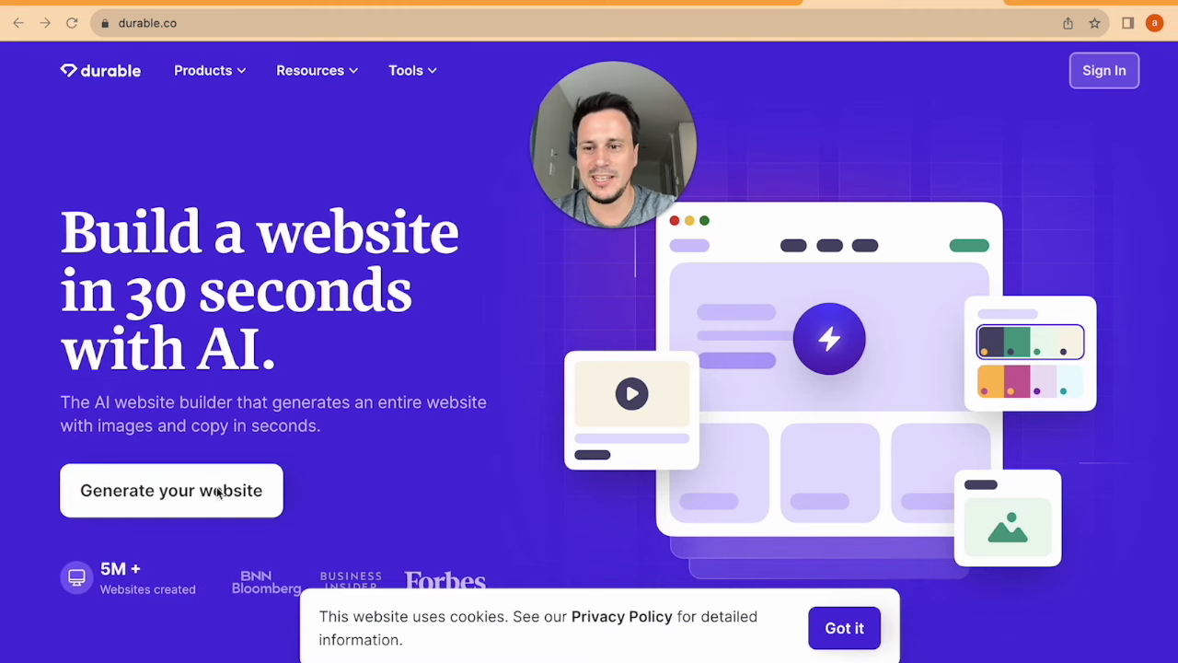
left_click(121, 514)
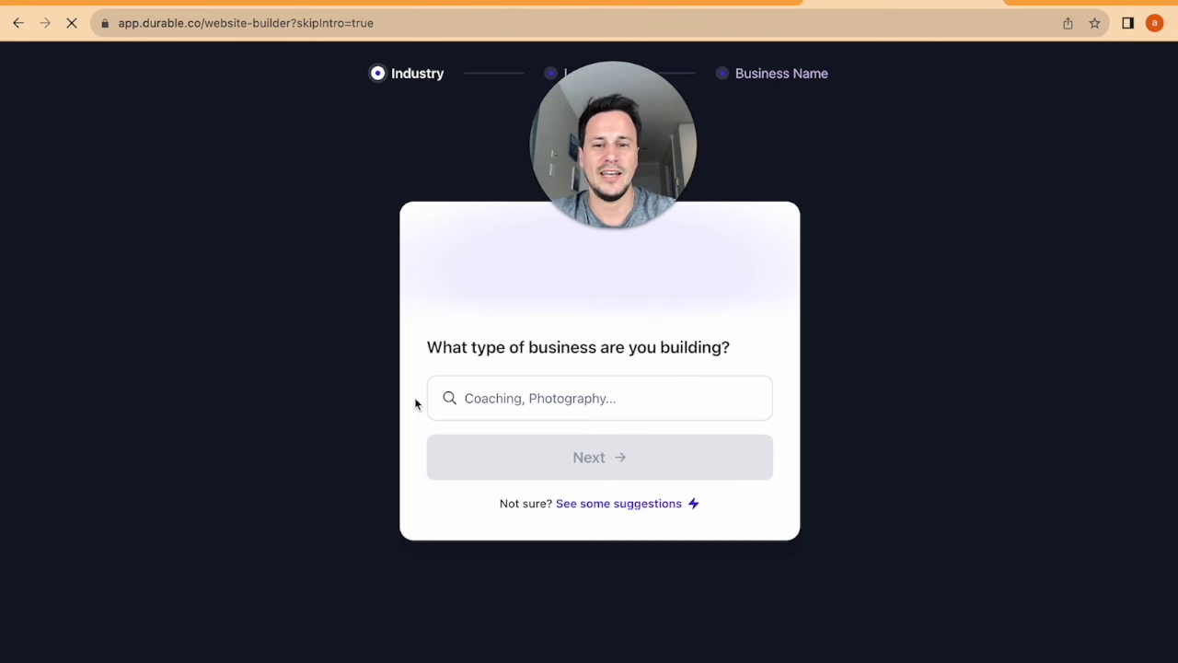
left_click(547, 398)
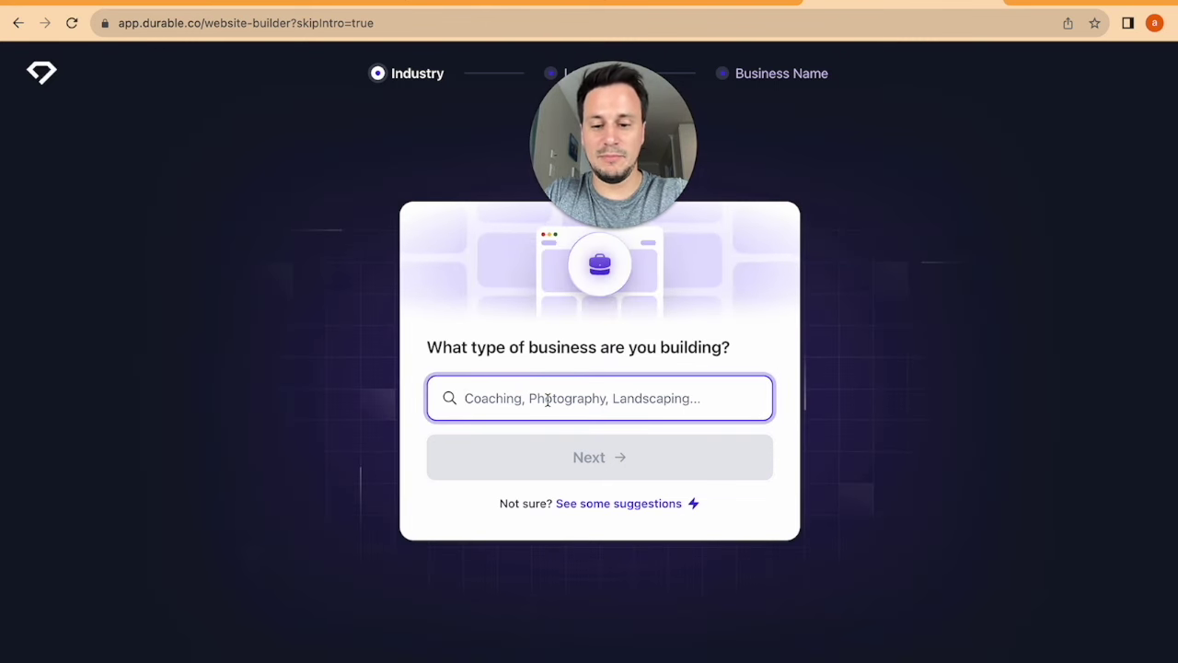
type("trademarke")
key("BackSpace")
type("ing")
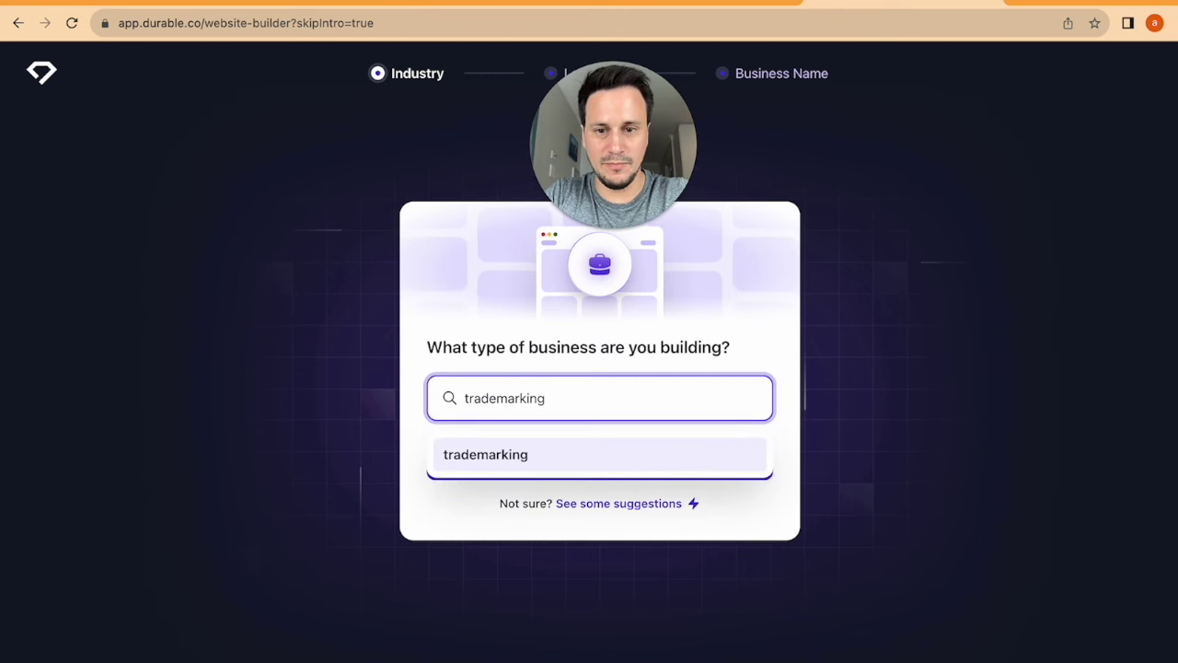
left_click(590, 455)
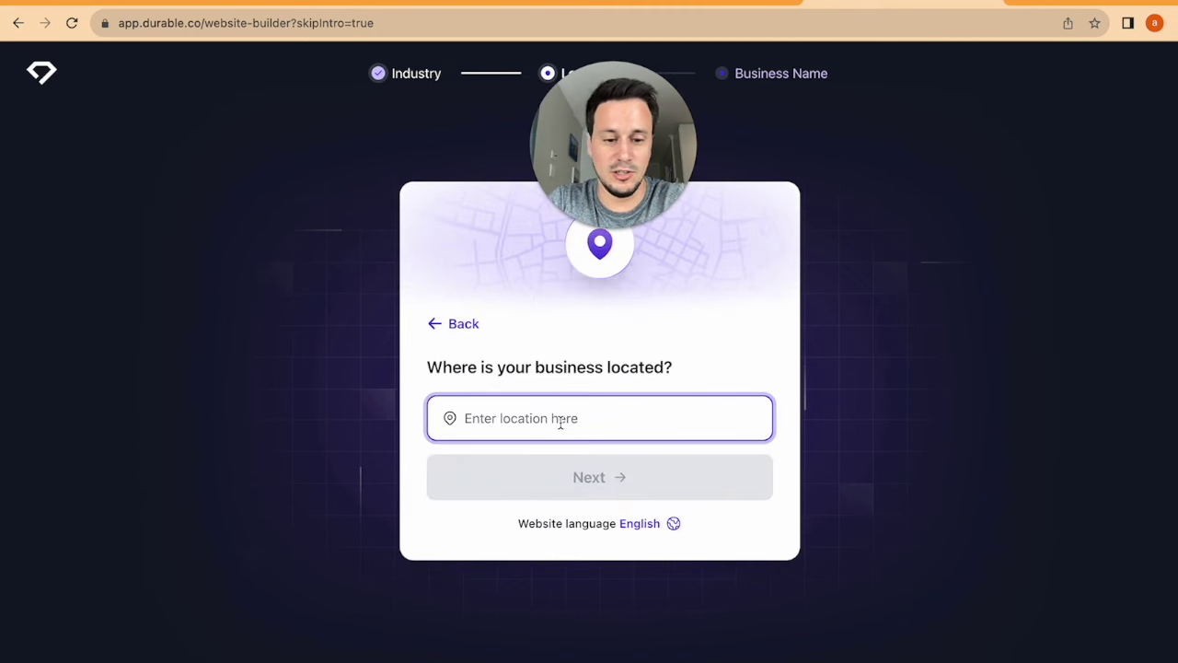
Step: Set the business location to London, UK and continue to the business name question
type("london")
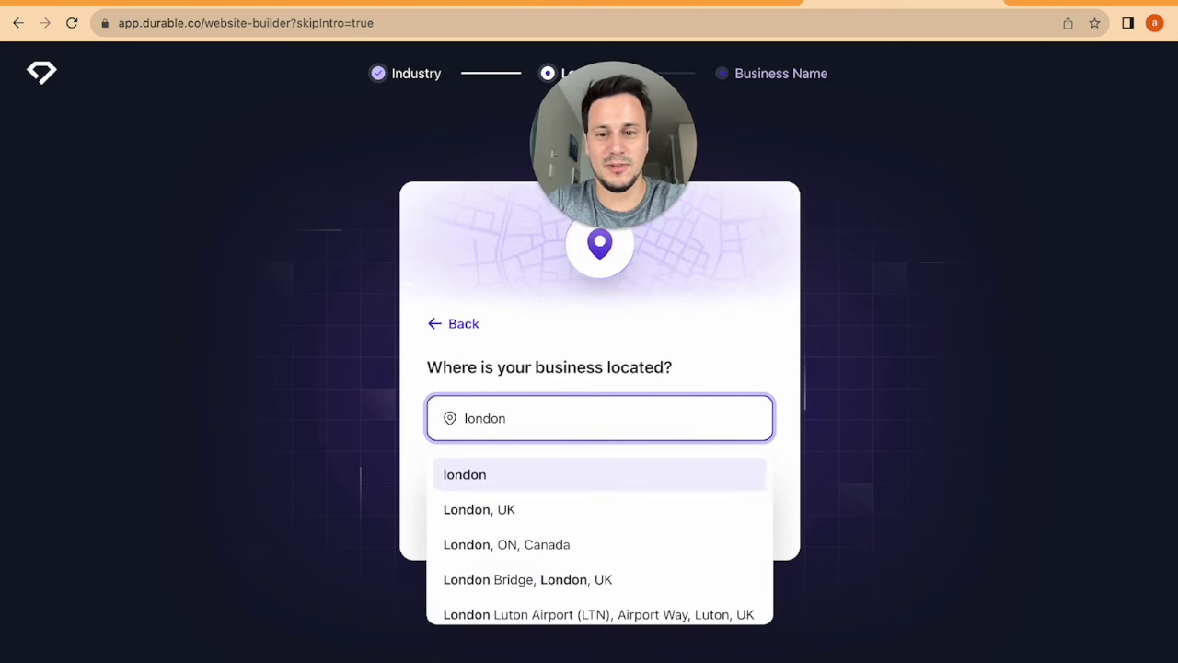
left_click(457, 520)
left_click(635, 476)
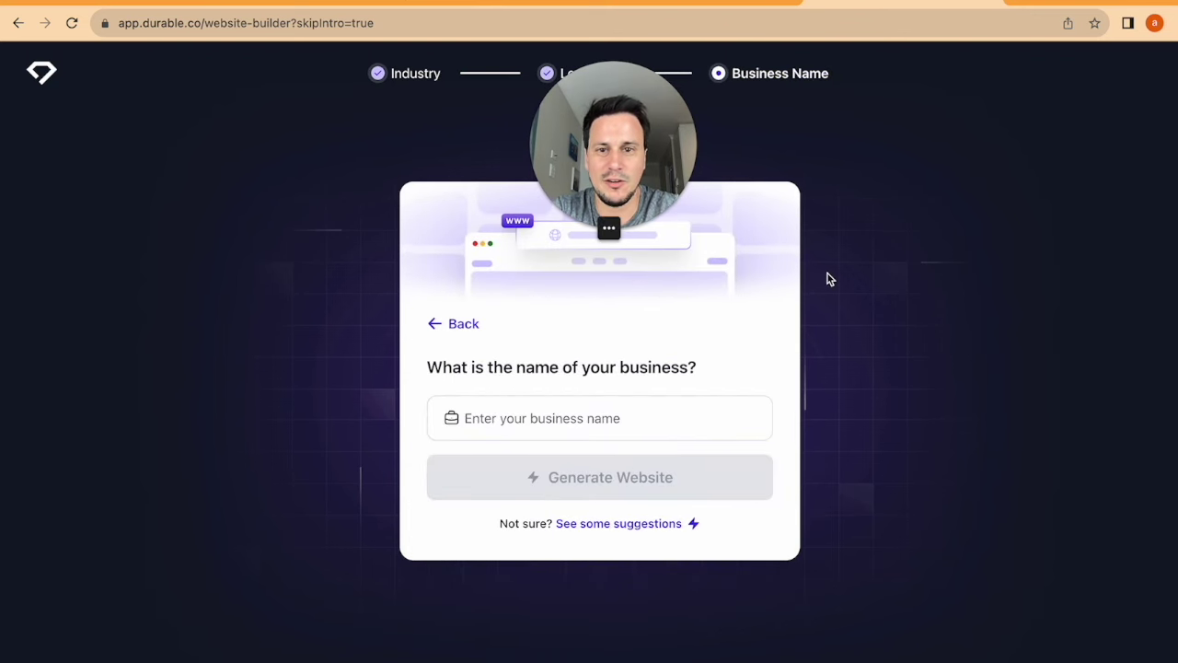
Step: Name the business "Trademark Registration Global" and generate the website
left_click(544, 424)
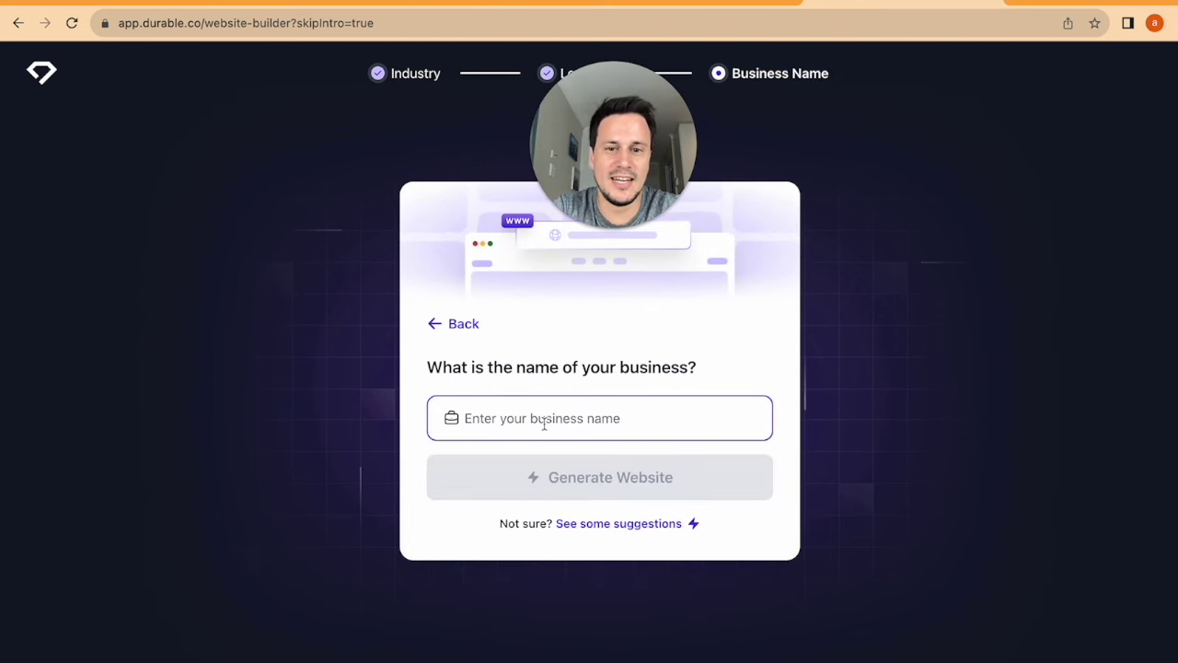
left_click(869, 3)
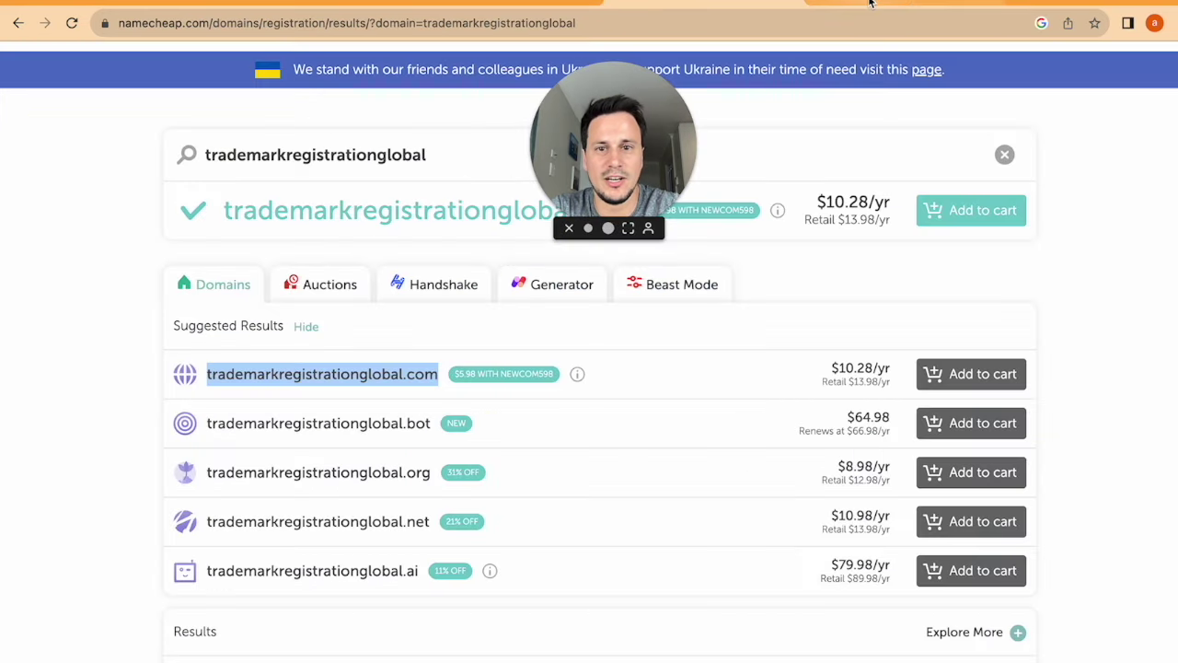
left_click(868, 3)
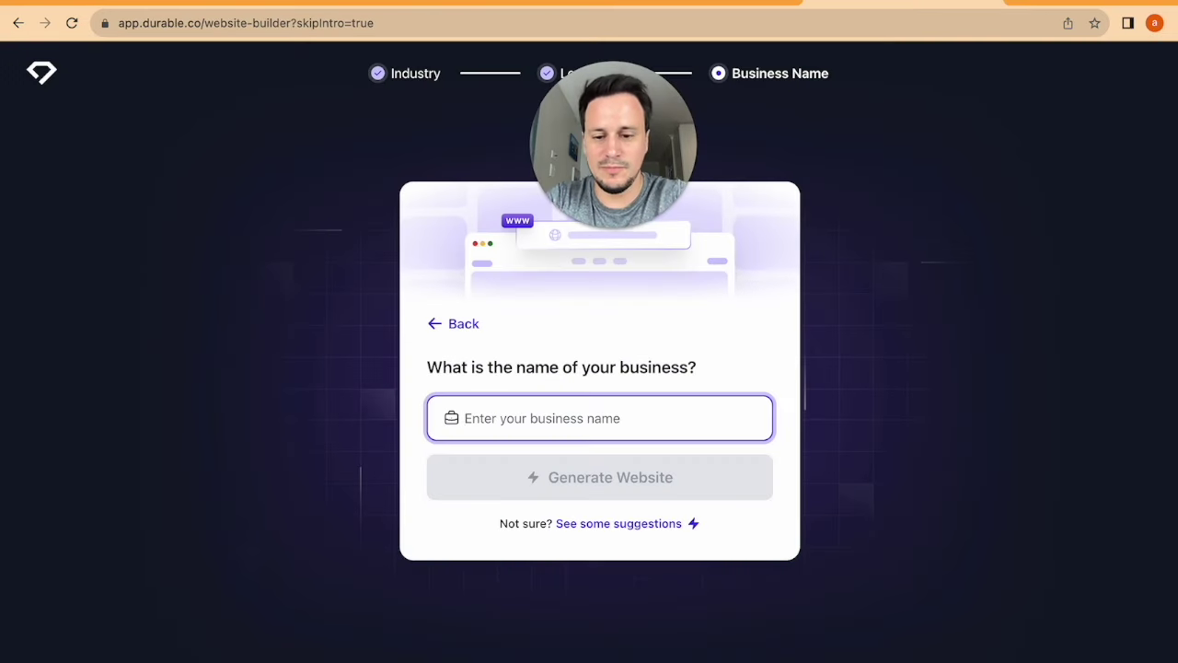
type("Trademark R")
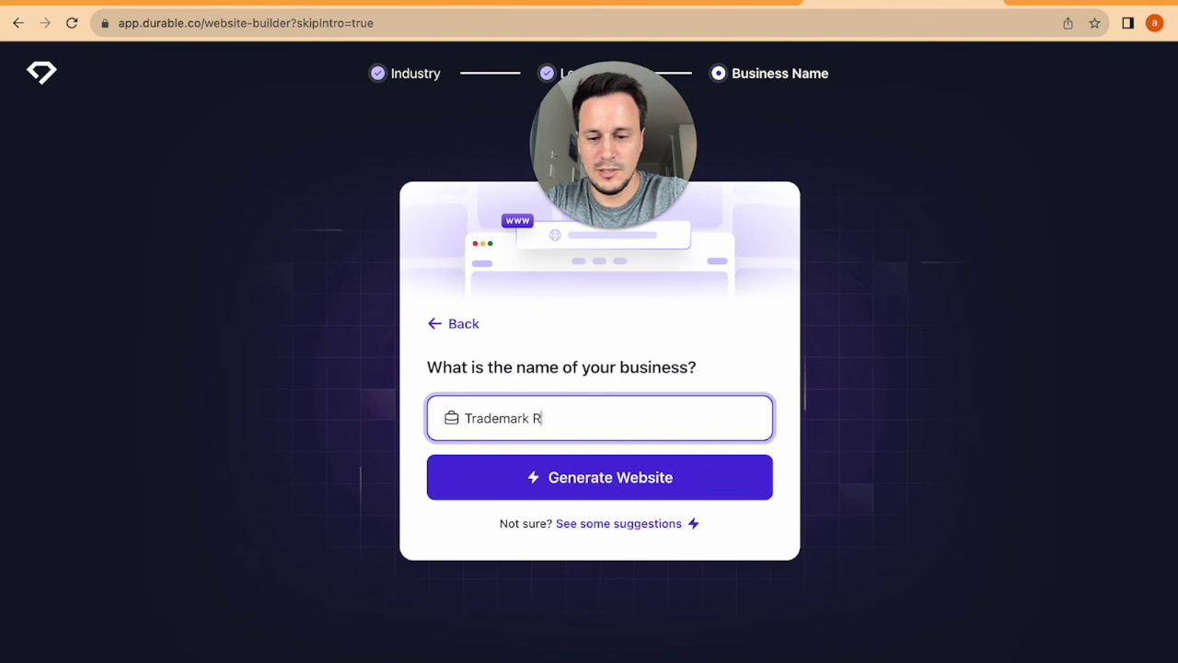
type("egistration Global")
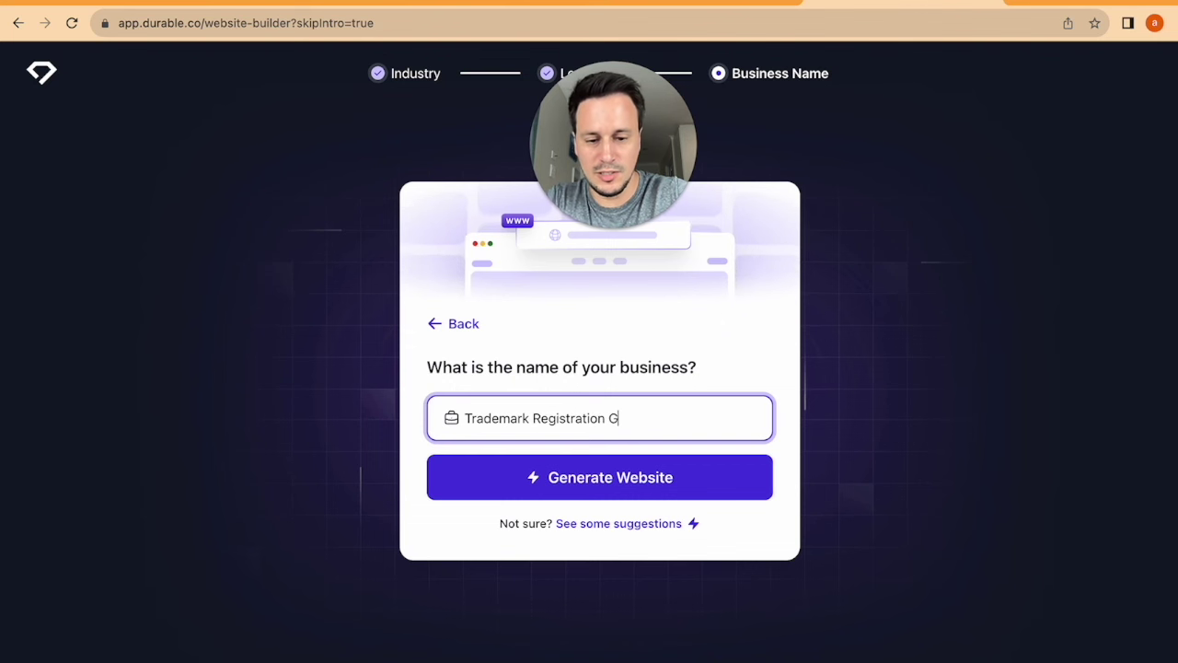
left_click(588, 487)
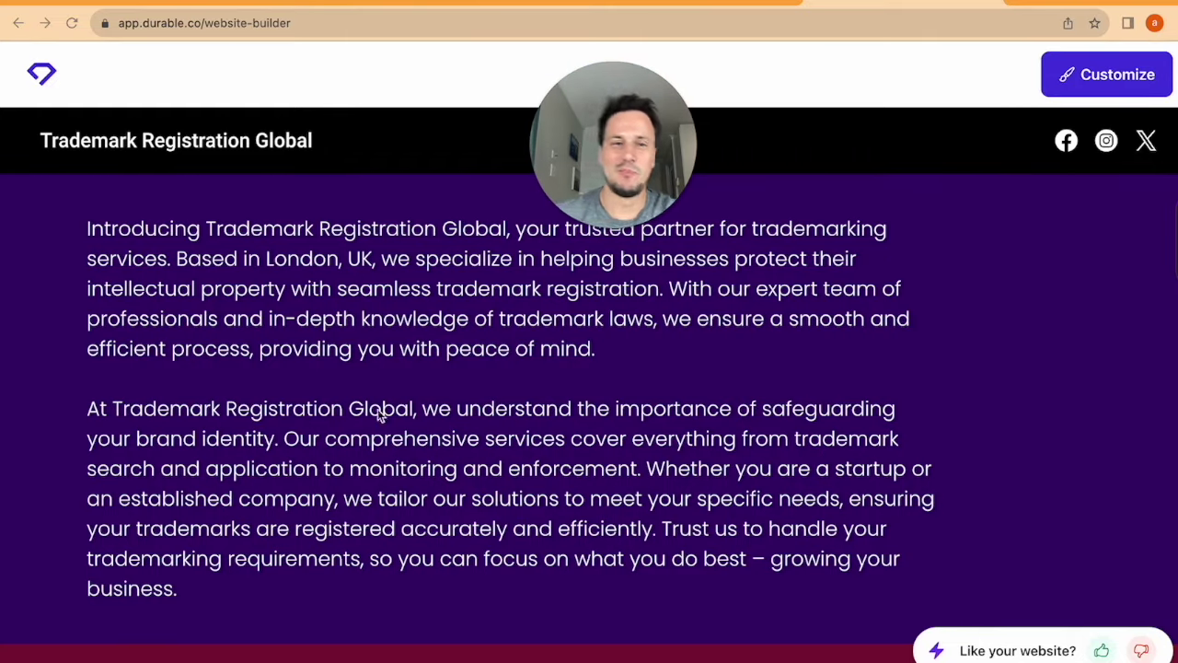
Step: Skim the generated website from the introduction text down to the footer and return to the introduction
scroll(613, 402, "down", 5)
scroll(613, 402, "down", 10)
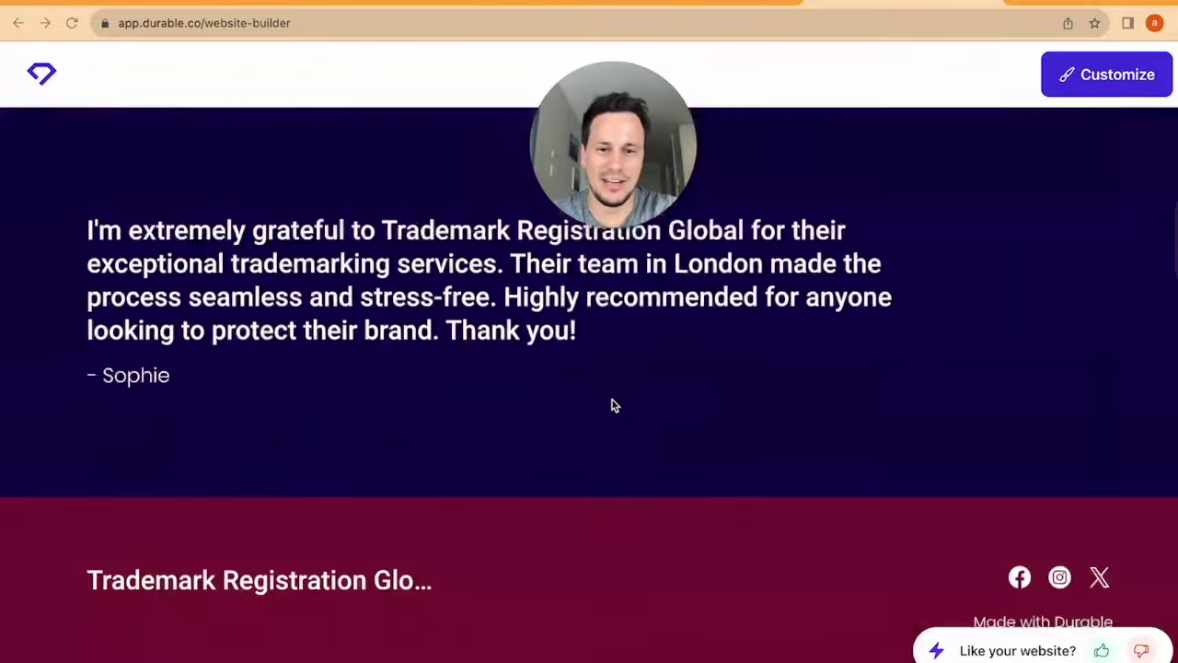
scroll(613, 403, "up", 15)
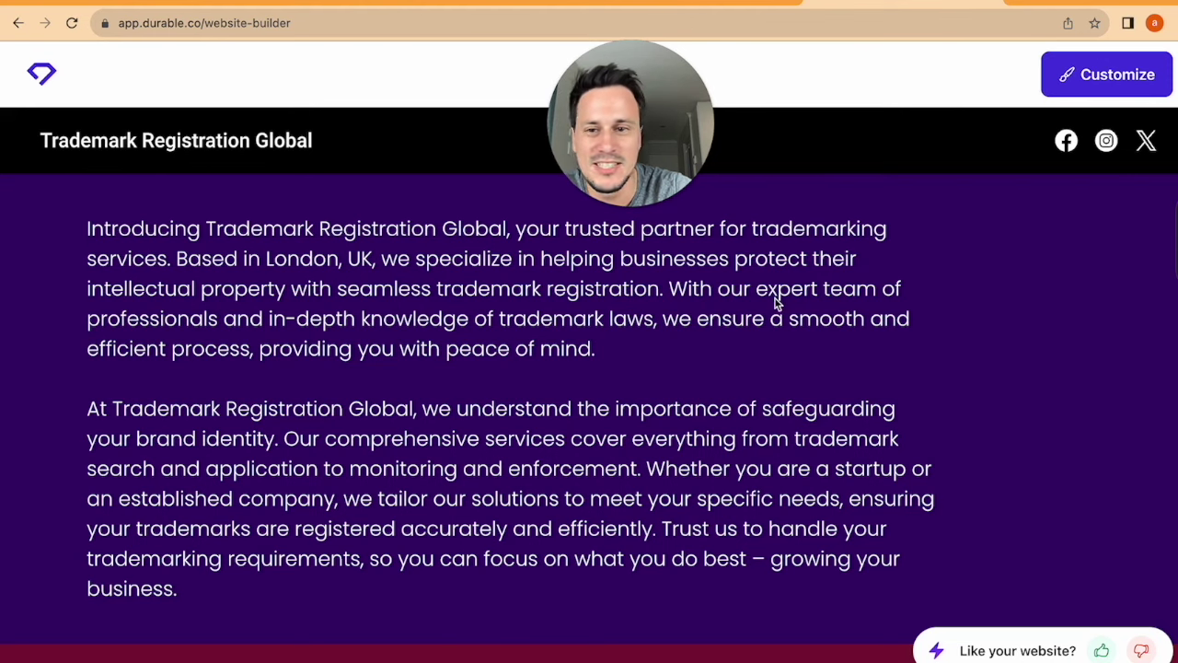
mouse_move(118, 304)
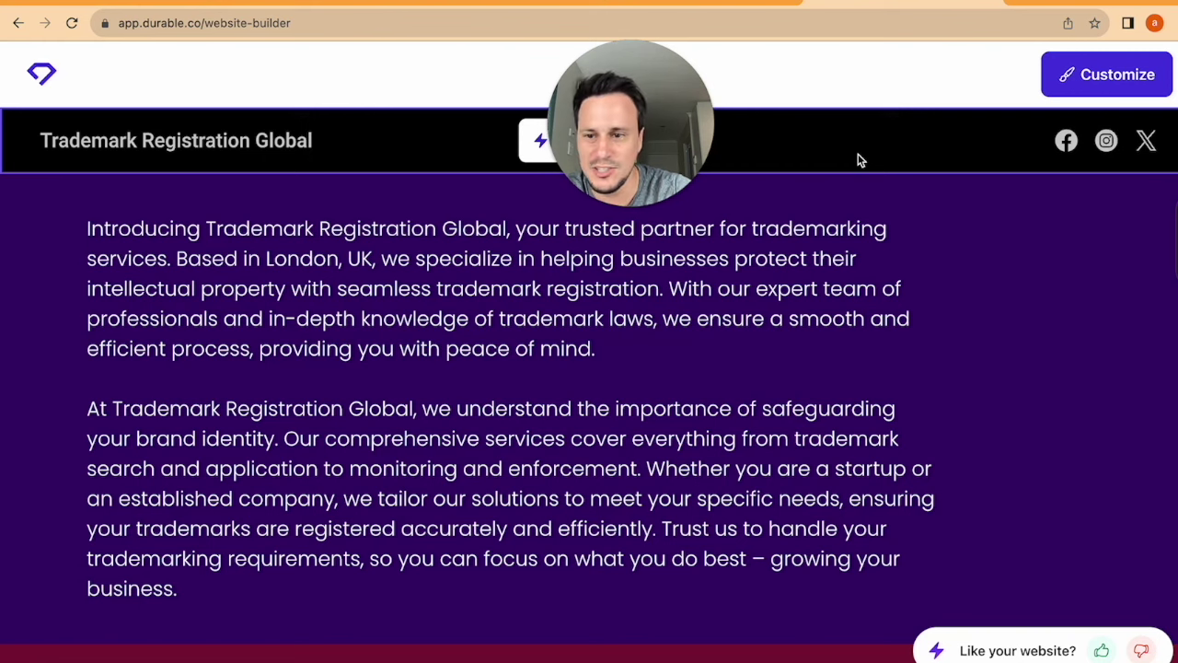
mouse_move(628, 219)
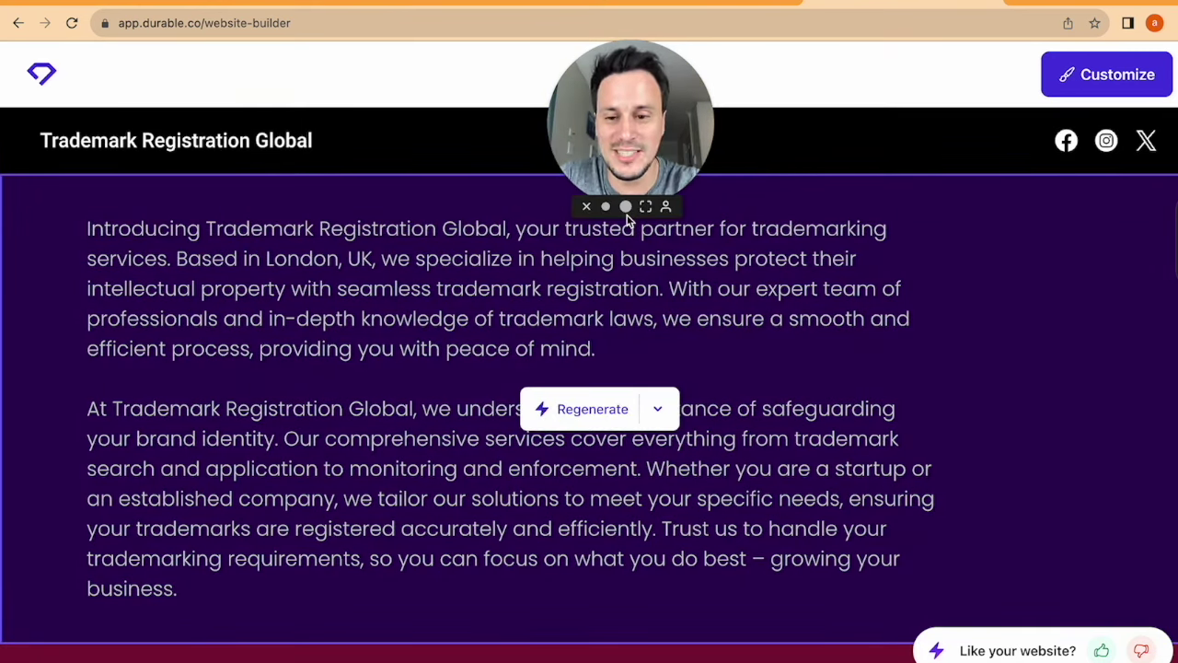
Step: Examine the images and descriptions of the trademark service cards and the customer testimonial on the generated website
scroll(296, 363, "down", 6)
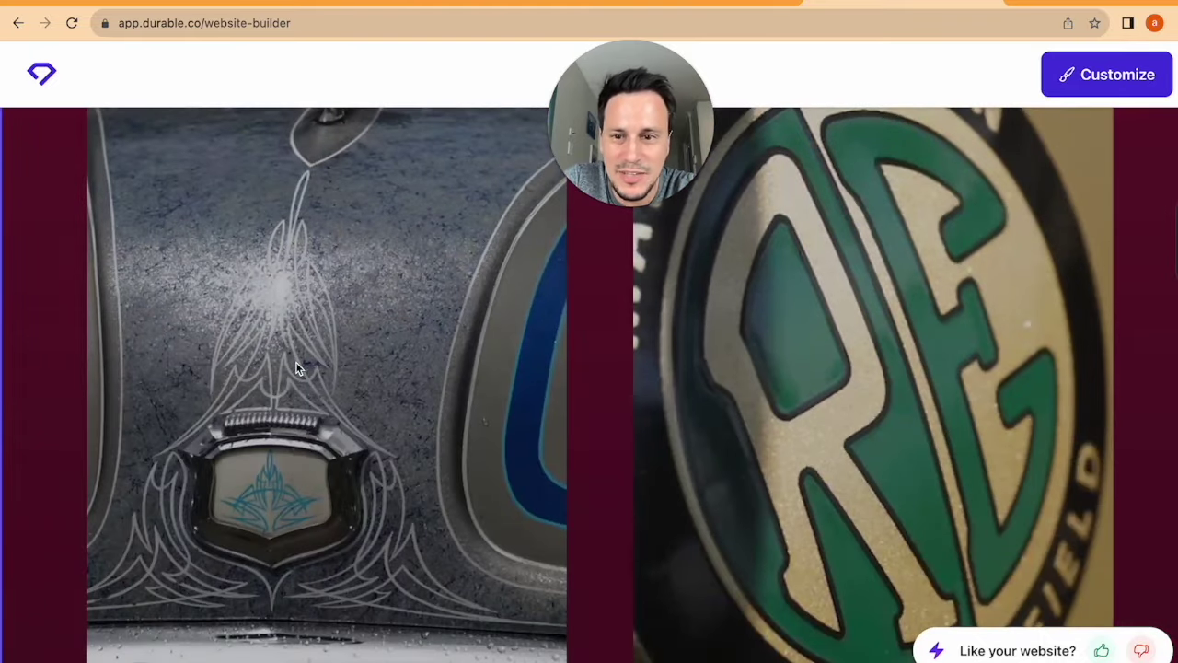
scroll(297, 362, "down", 10)
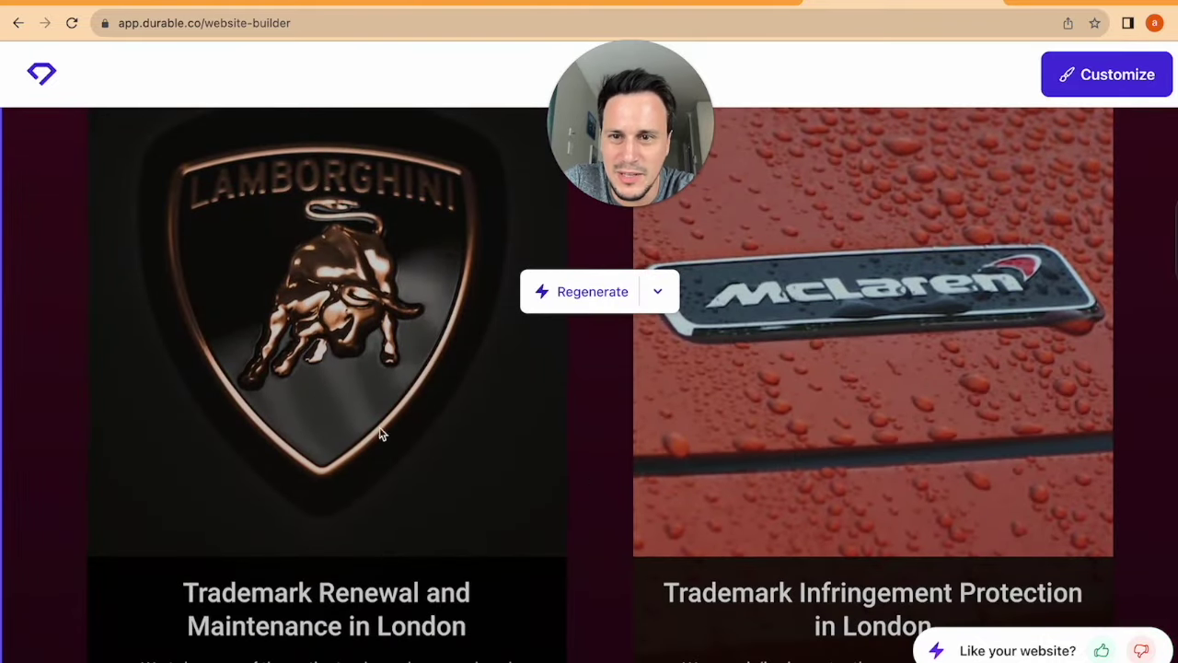
scroll(254, 354, "down", 12)
scroll(254, 354, "up", 5)
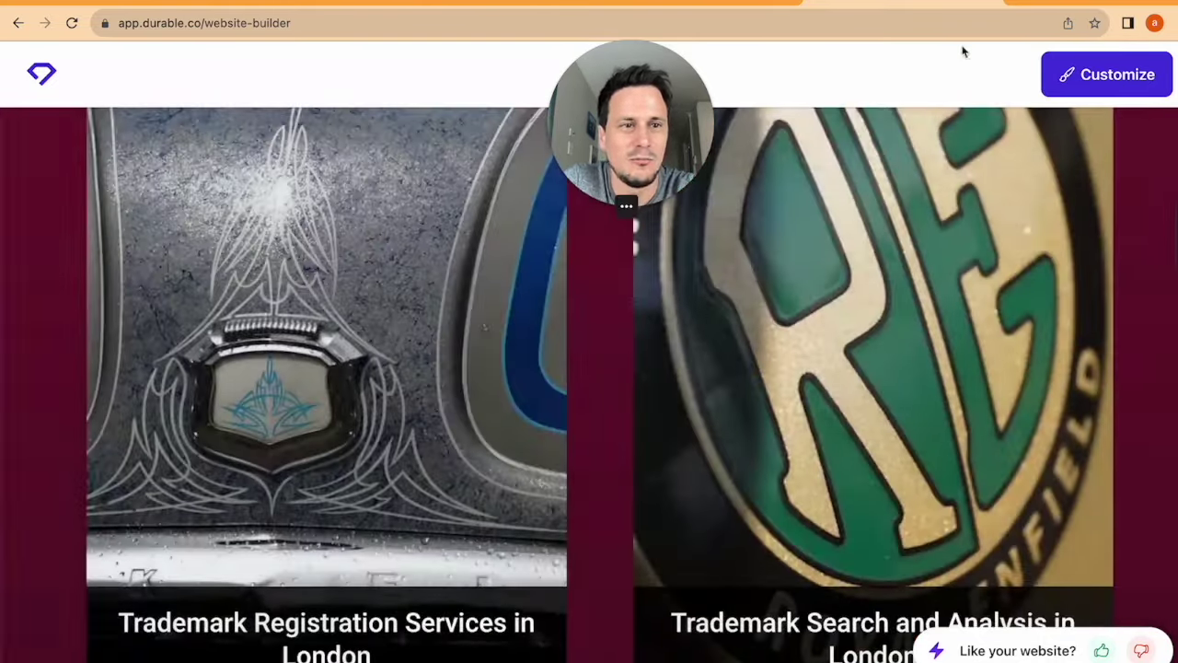
scroll(505, 371, "up", 5)
scroll(505, 371, "down", 1)
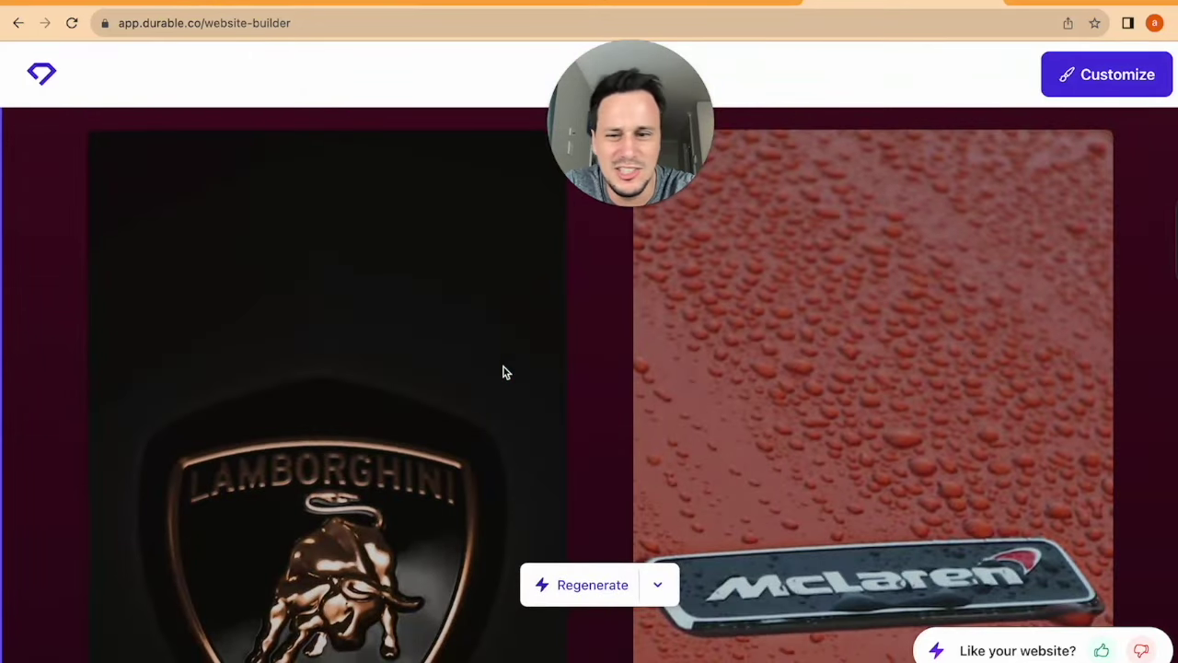
scroll(505, 370, "down", 6)
scroll(505, 371, "up", 4)
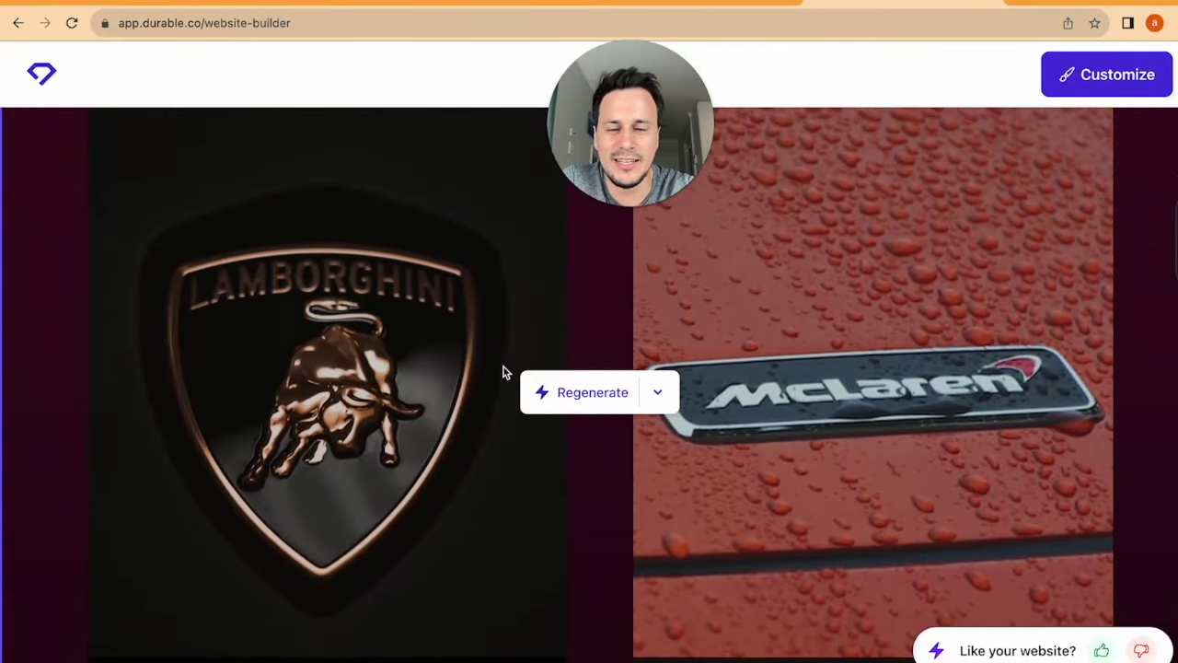
scroll(504, 371, "up", 1)
scroll(505, 371, "up", 1)
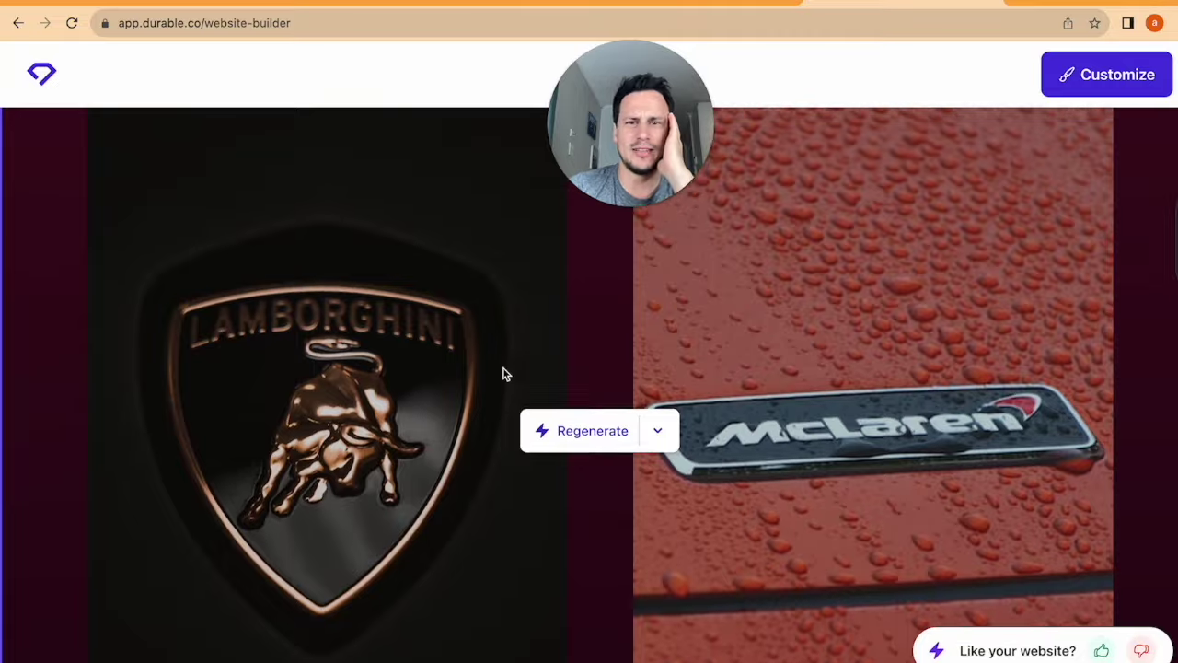
scroll(505, 371, "down", 5)
scroll(505, 371, "up", 5)
scroll(504, 374, "down", 1)
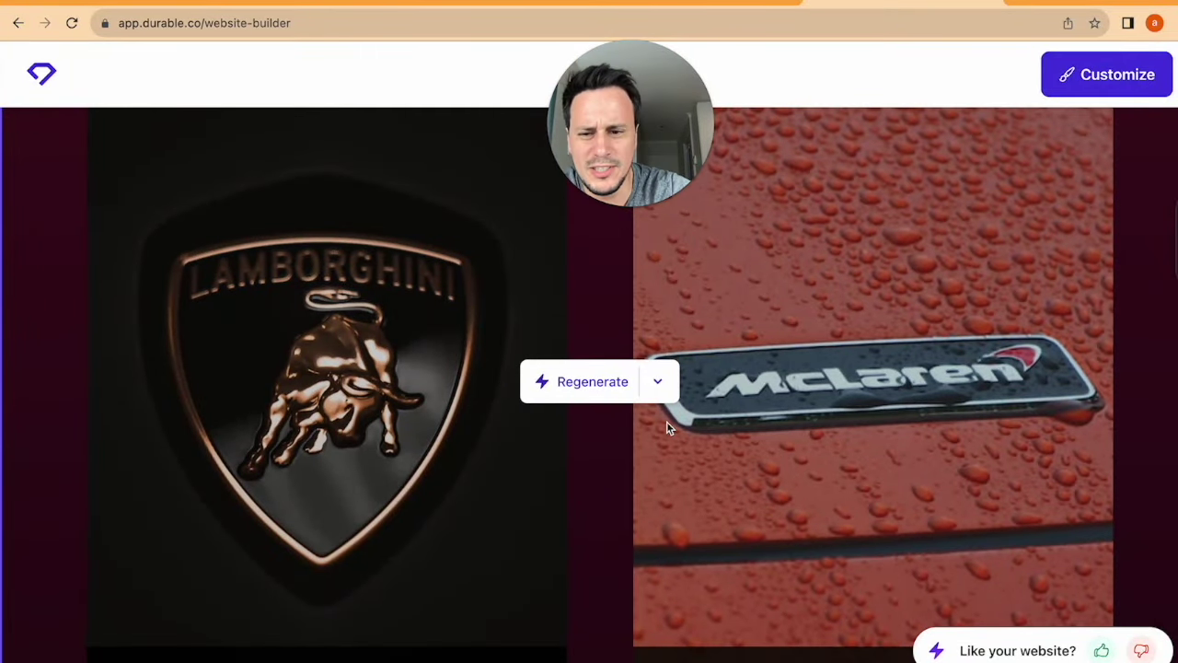
scroll(668, 427, "down", 5)
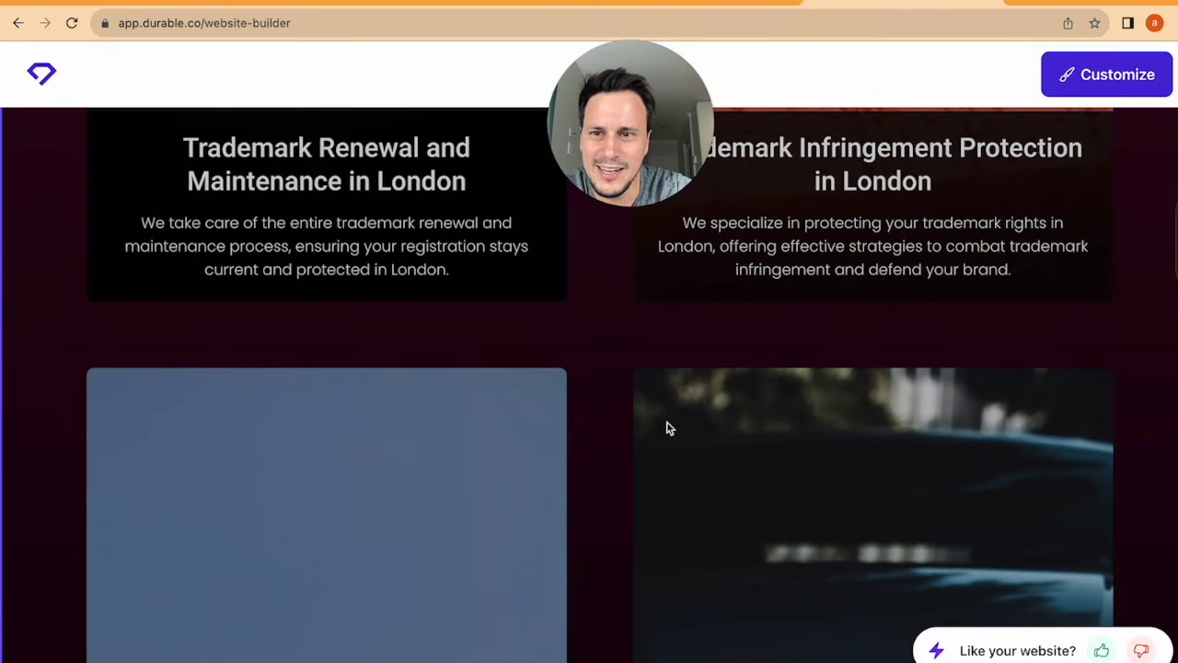
scroll(668, 427, "down", 5)
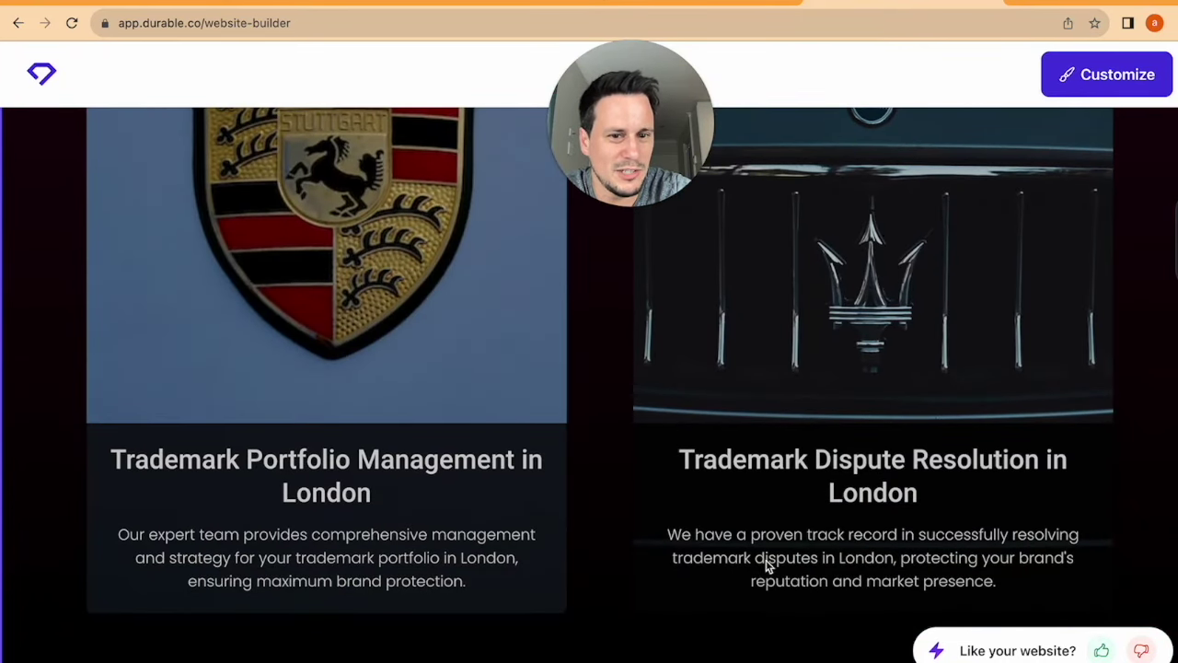
scroll(765, 565, "down", 10)
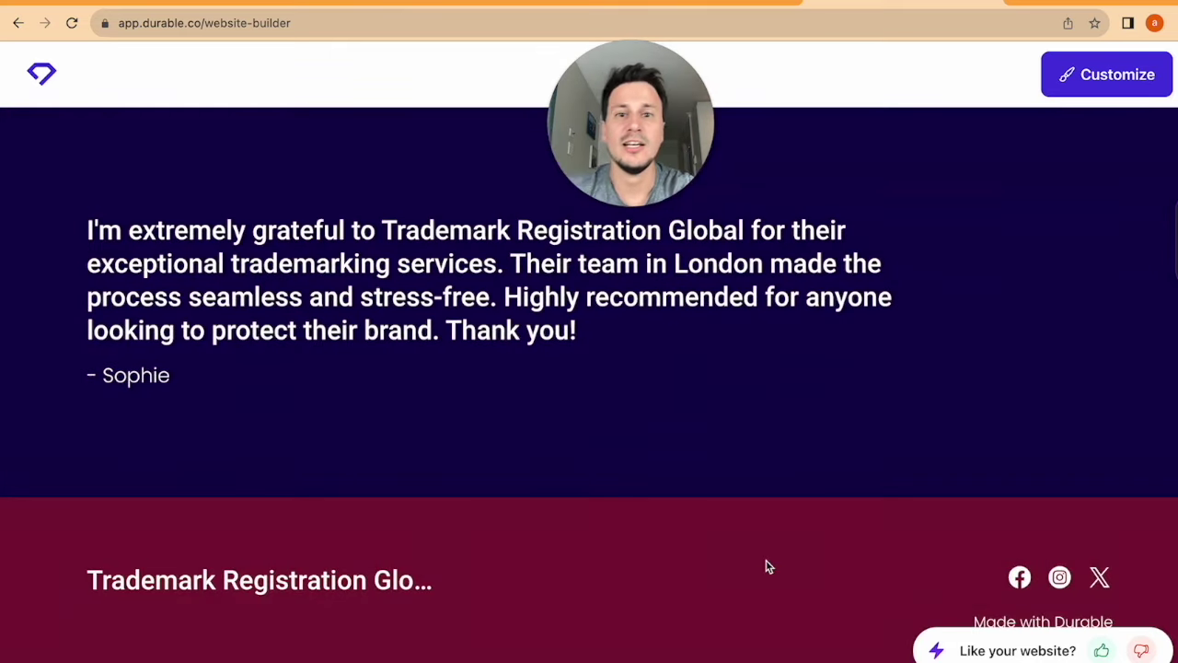
scroll(768, 566, "up", 9)
scroll(765, 565, "up", 3)
scroll(263, 534, "down", 10)
scroll(994, 529, "down", 5)
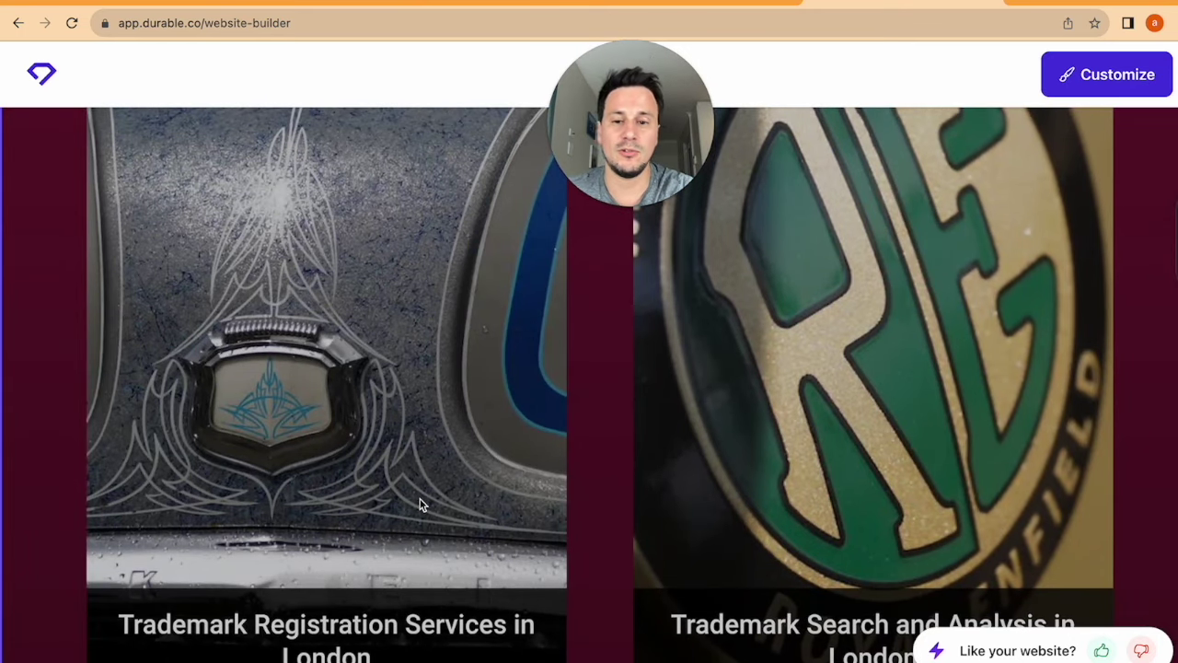
scroll(456, 566, "down", 5)
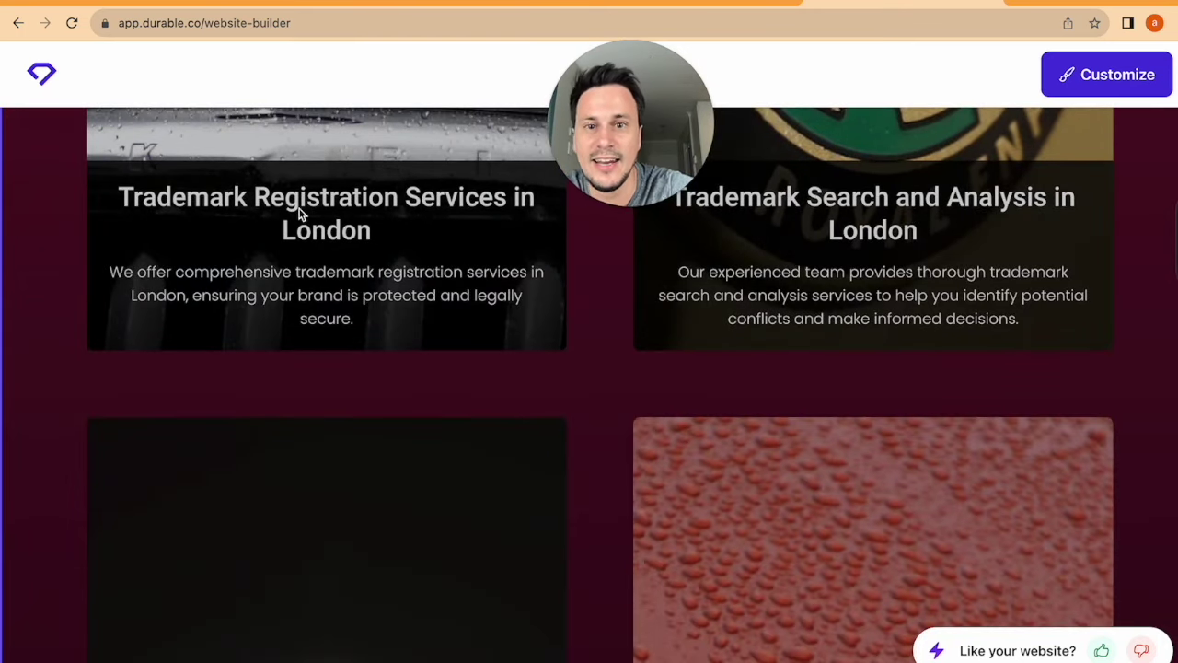
Step: Review the images and descriptions of the remaining service cards and the testimonial, then return to the website's introduction
scroll(497, 393, "down", 5)
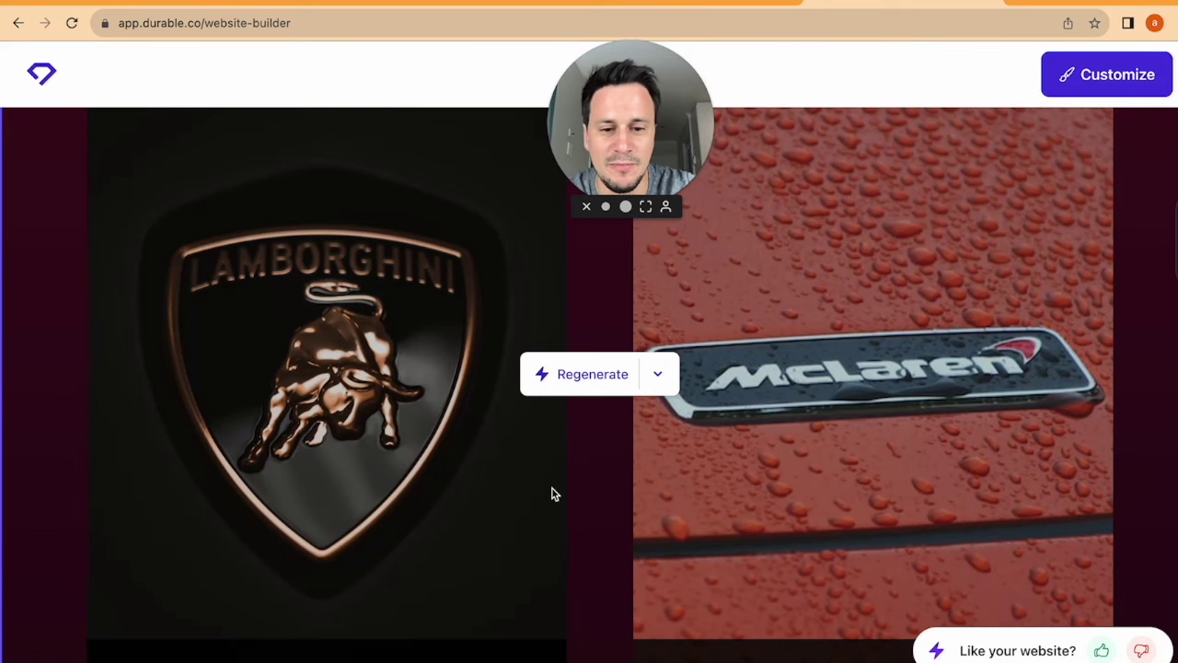
scroll(551, 495, "down", 10)
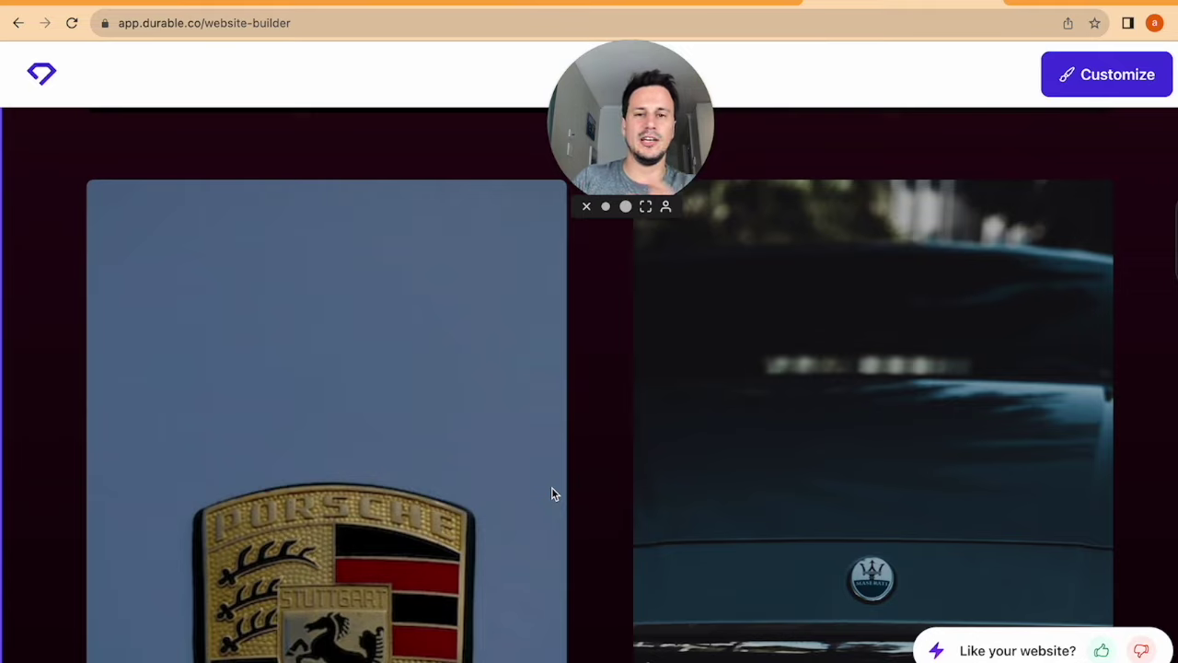
scroll(551, 494, "down", 10)
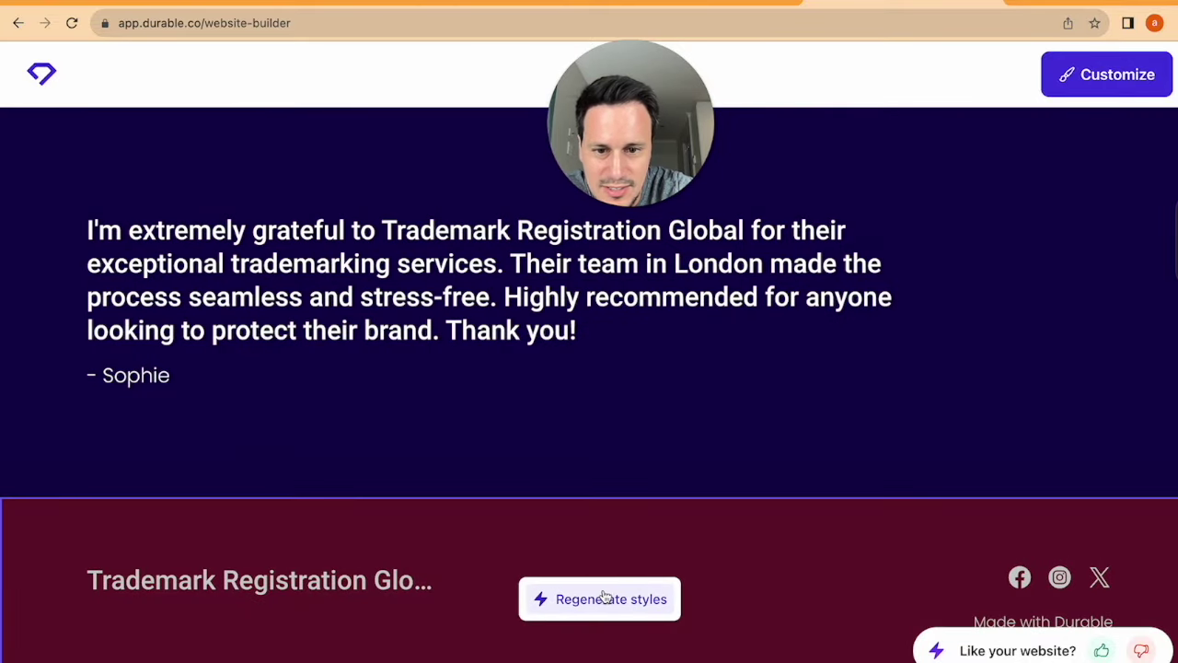
scroll(821, 487, "up", 10)
scroll(821, 489, "up", 10)
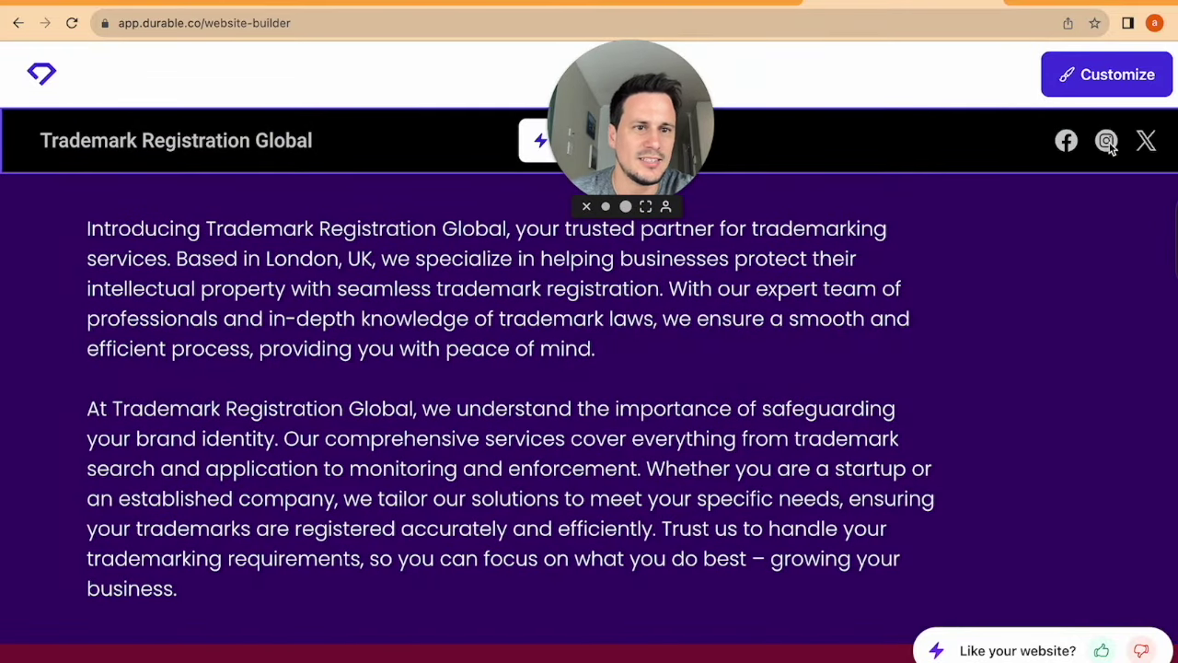
Step: View the sign-up offer for customizing the website, dismiss it and skim the generated page down to the footer and back
left_click(1094, 68)
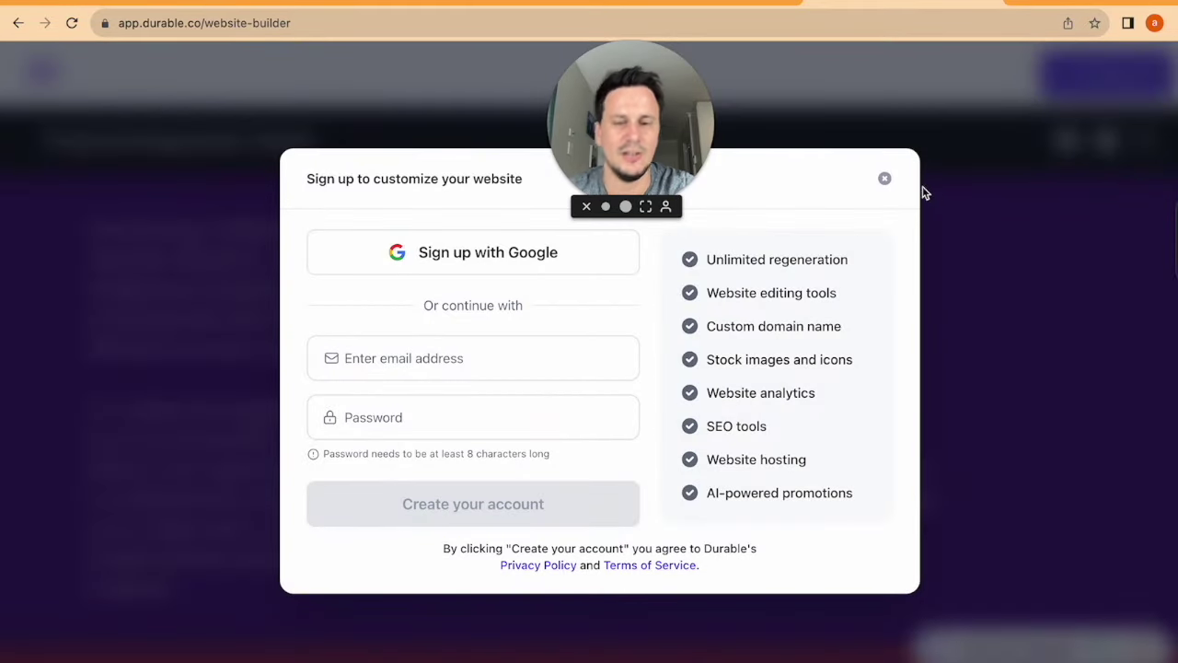
left_click(884, 179)
scroll(584, 504, "down", 10)
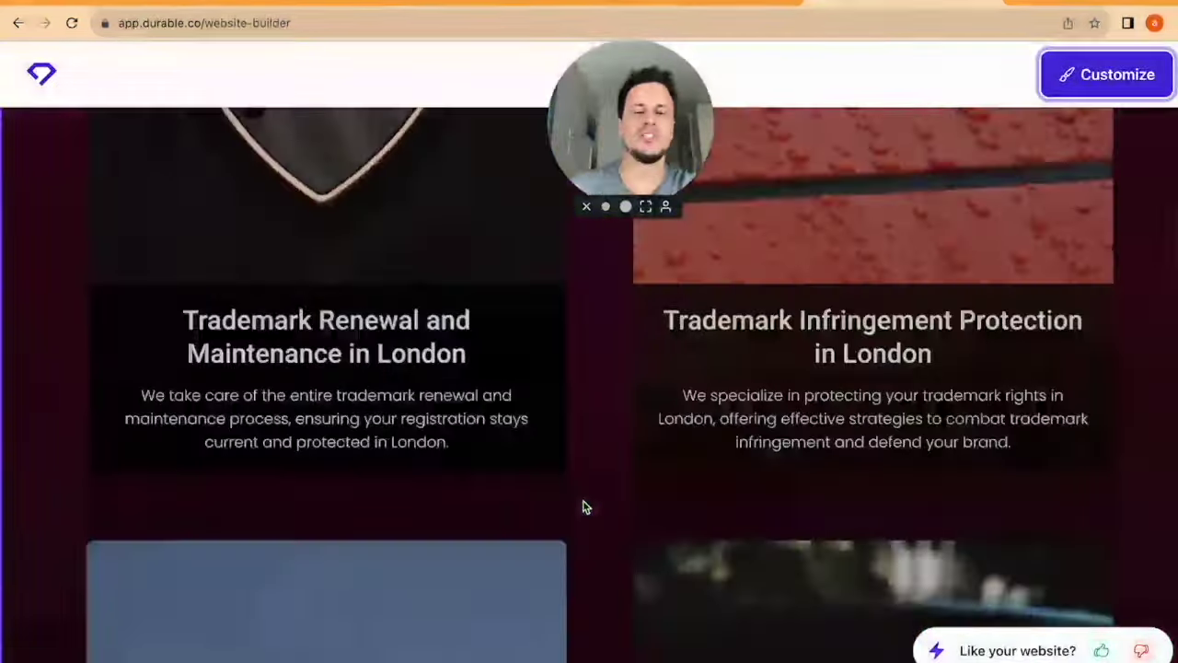
scroll(583, 507, "down", 1)
scroll(584, 506, "down", 5)
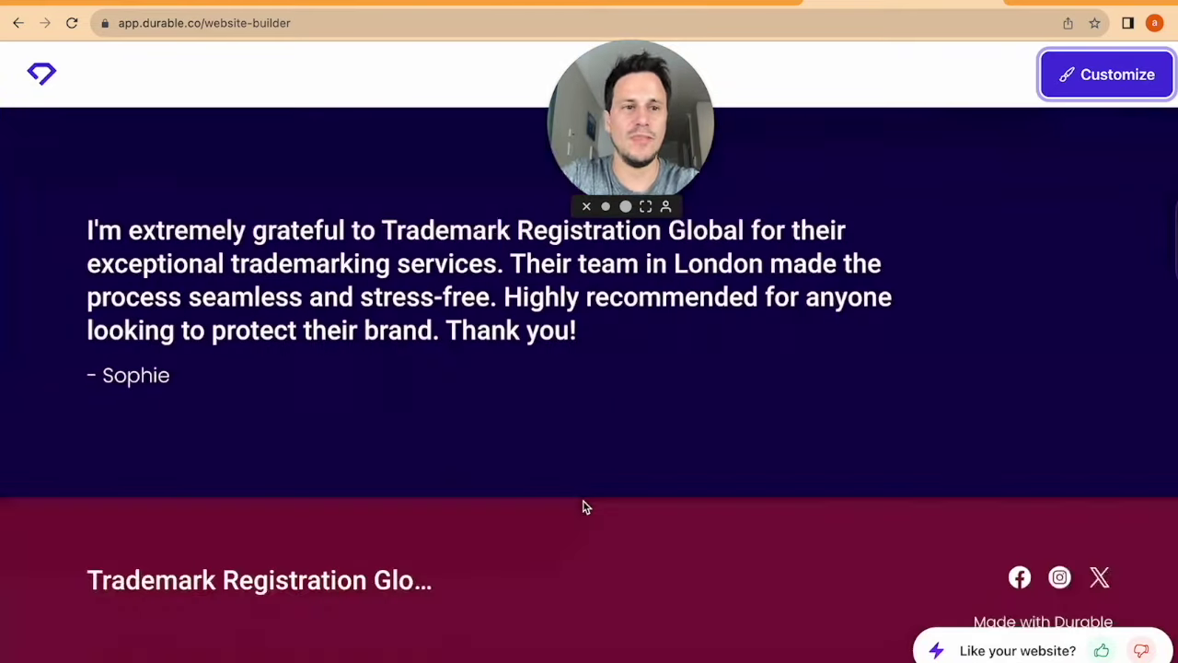
scroll(259, 361, "up", 10)
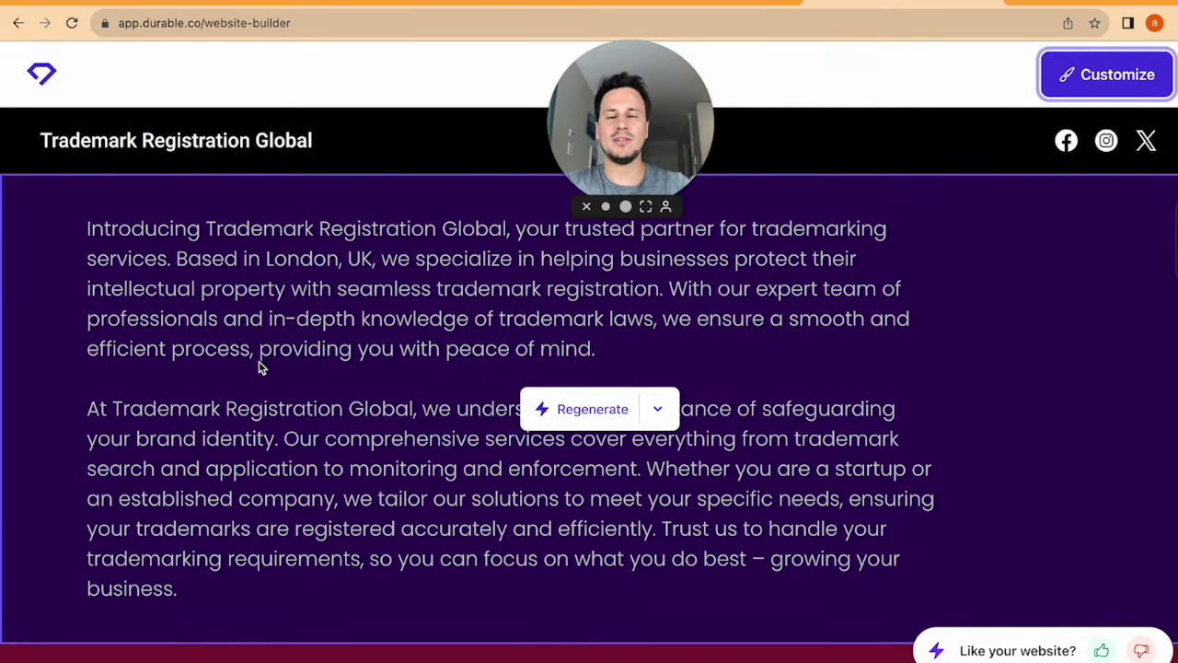
Step: Compare the website builder's address in Durable with the trademarkregistrationglobal.com domain offered on Namecheap
double_click(340, 20)
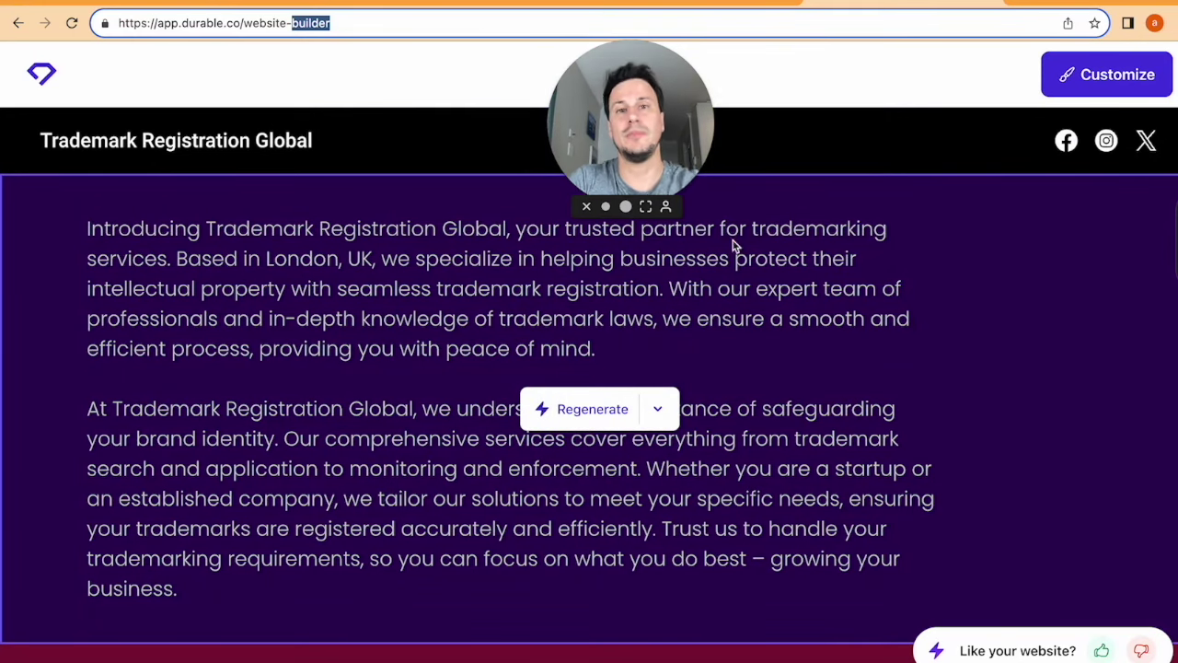
left_click(656, 3)
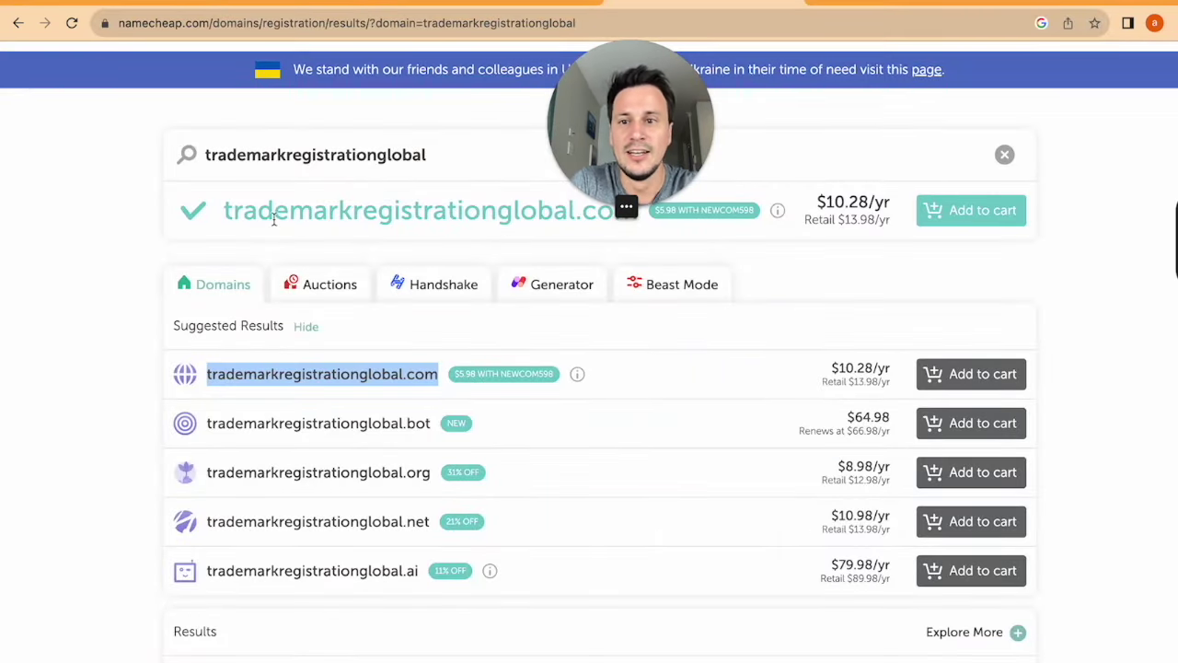
left_click_drag(225, 209, 624, 218)
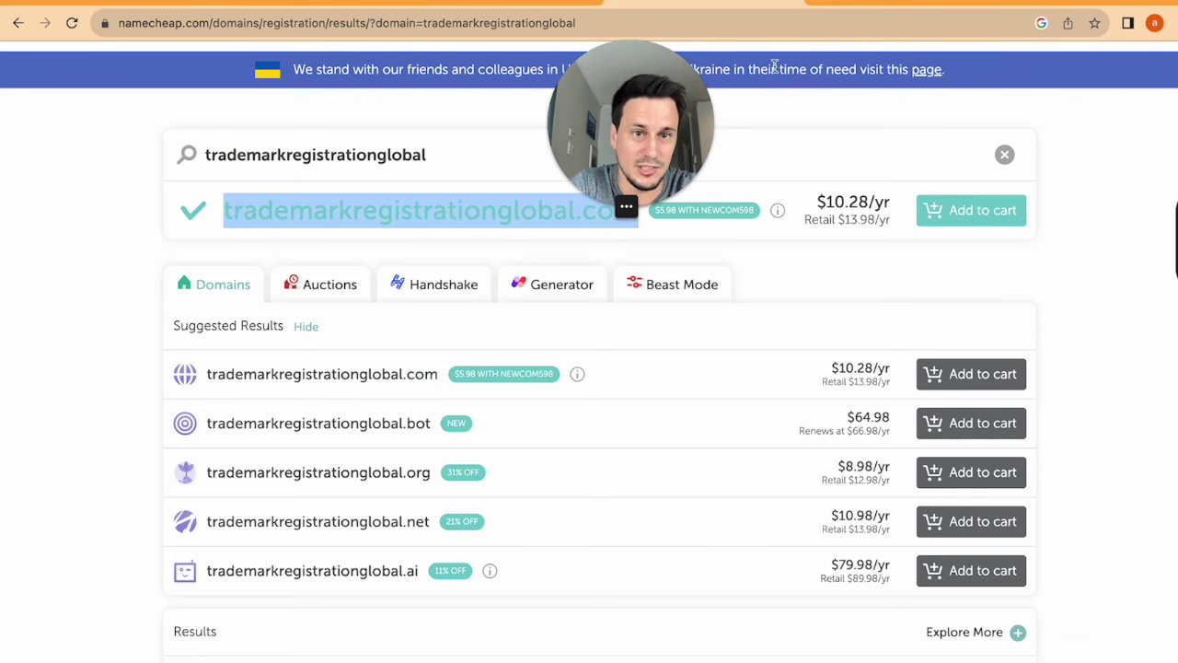
left_click(882, 8)
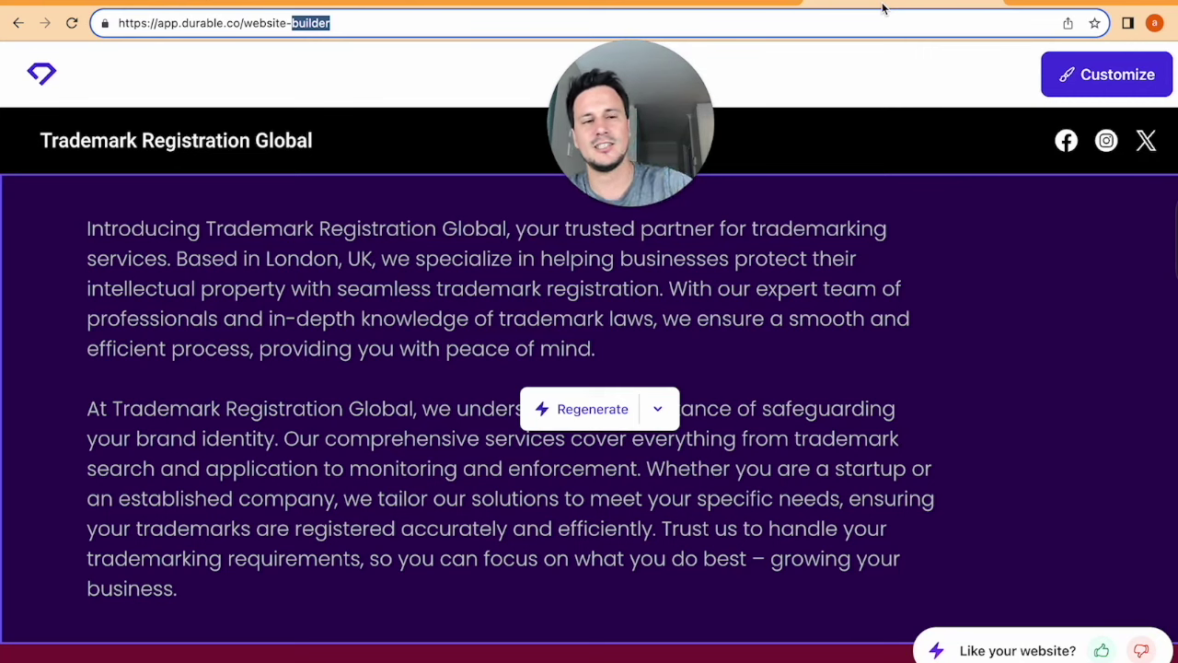
left_click(518, 23)
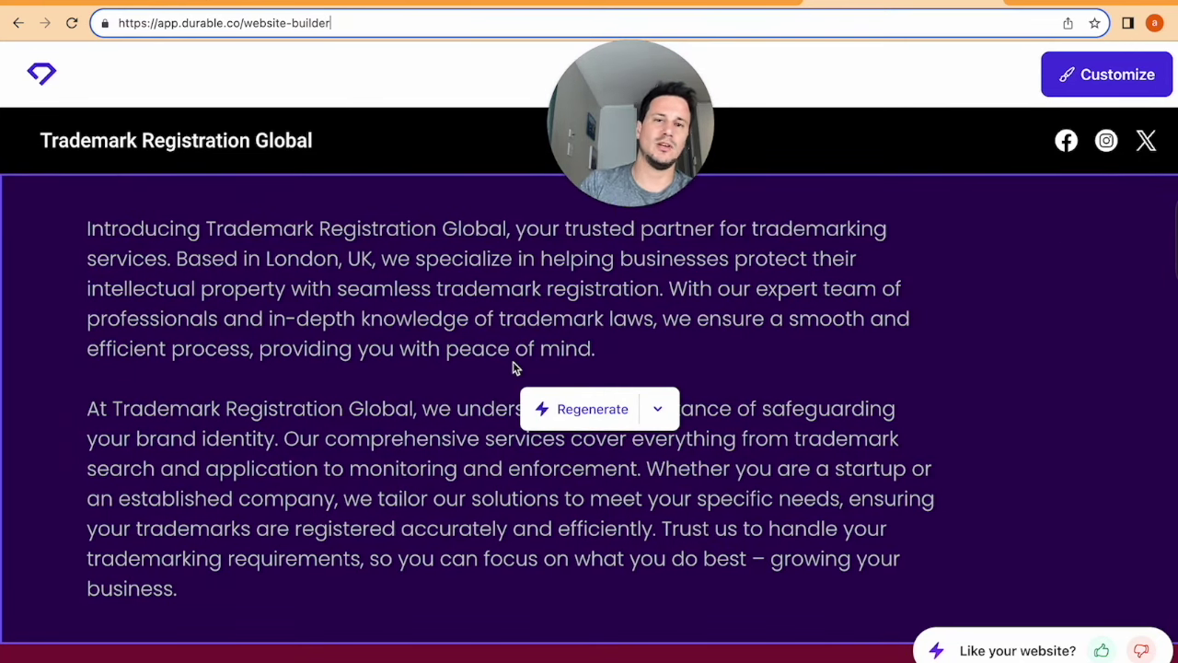
left_click(246, 22)
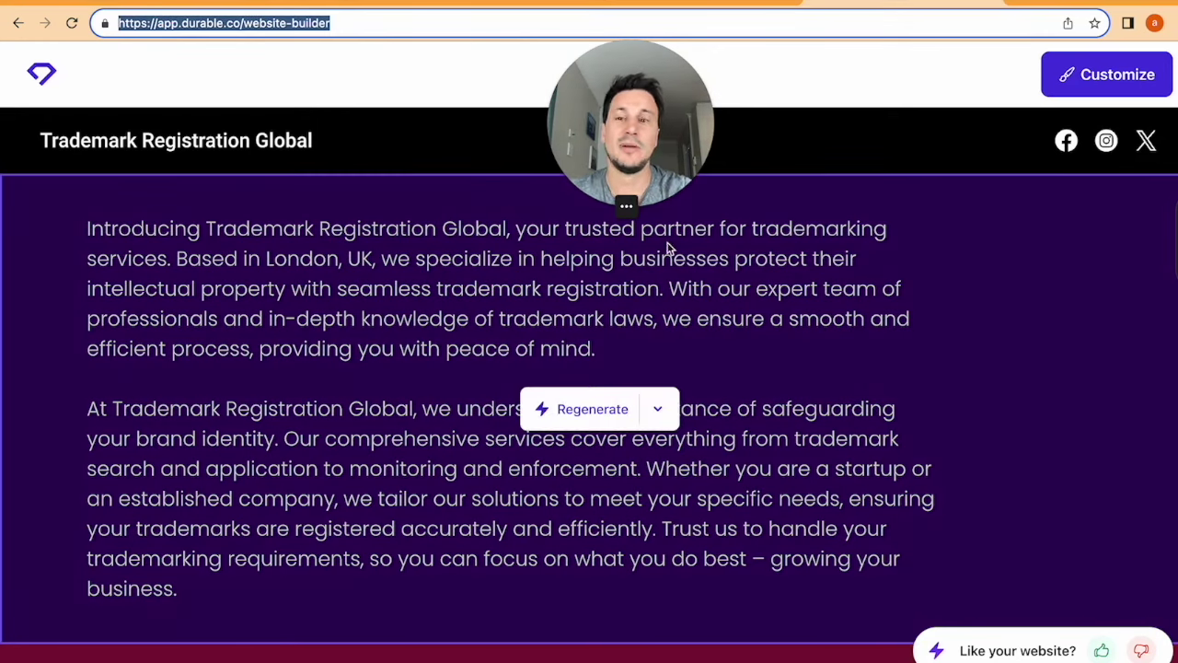
Step: Revisit the .com domain name on Namecheap, switch back to Durable and skim the generated website again
left_click(697, 8)
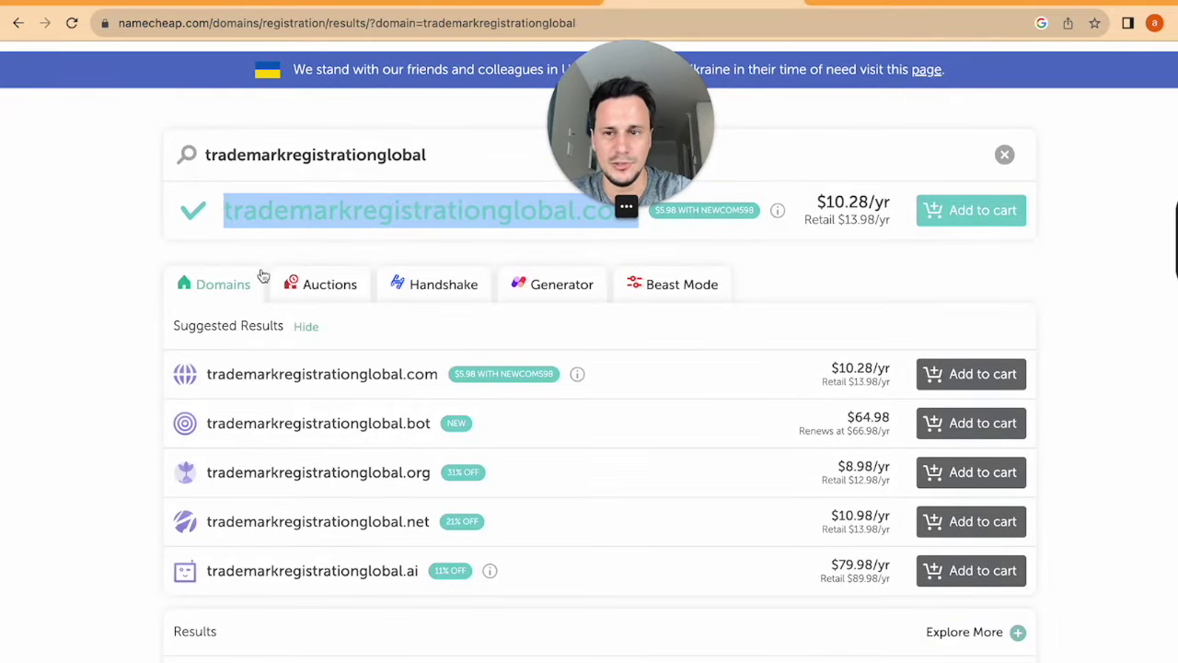
left_click(261, 214)
left_click_drag(227, 211, 330, 212)
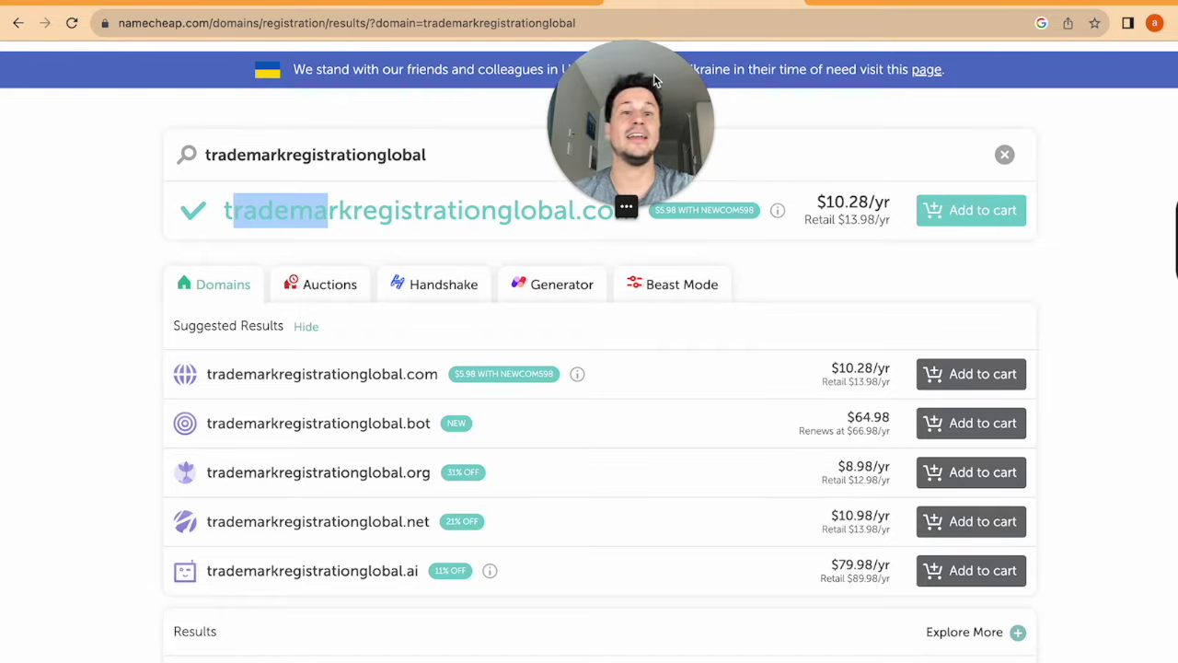
left_click(921, 6)
scroll(385, 272, "down", 10)
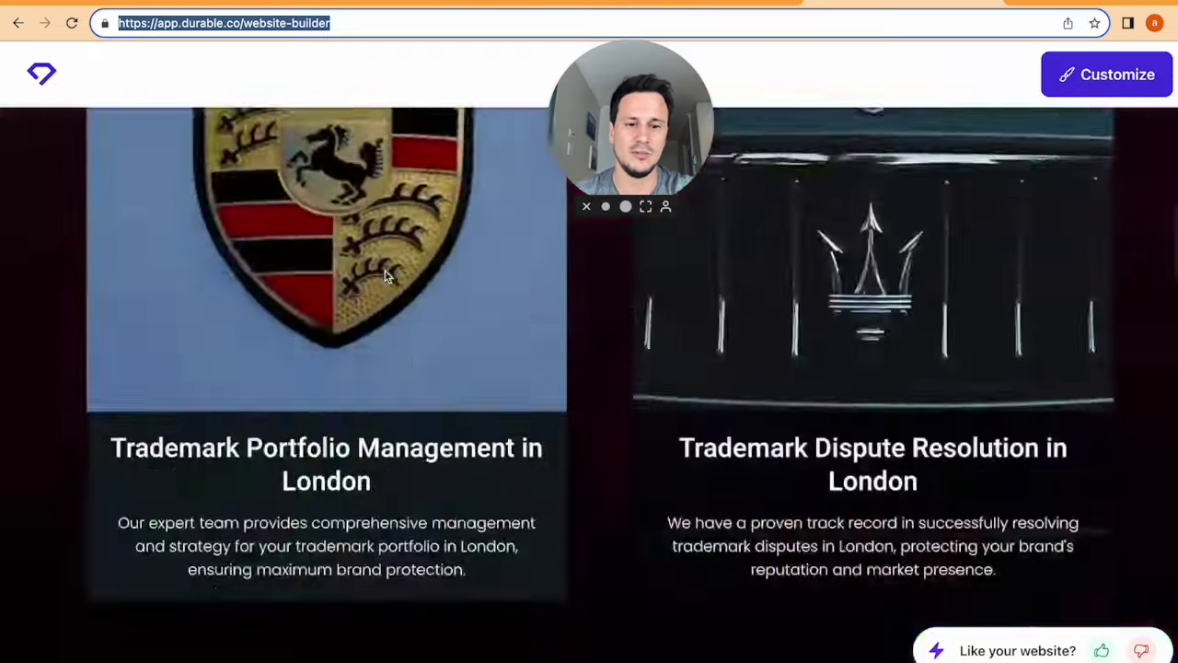
scroll(385, 273, "up", 10)
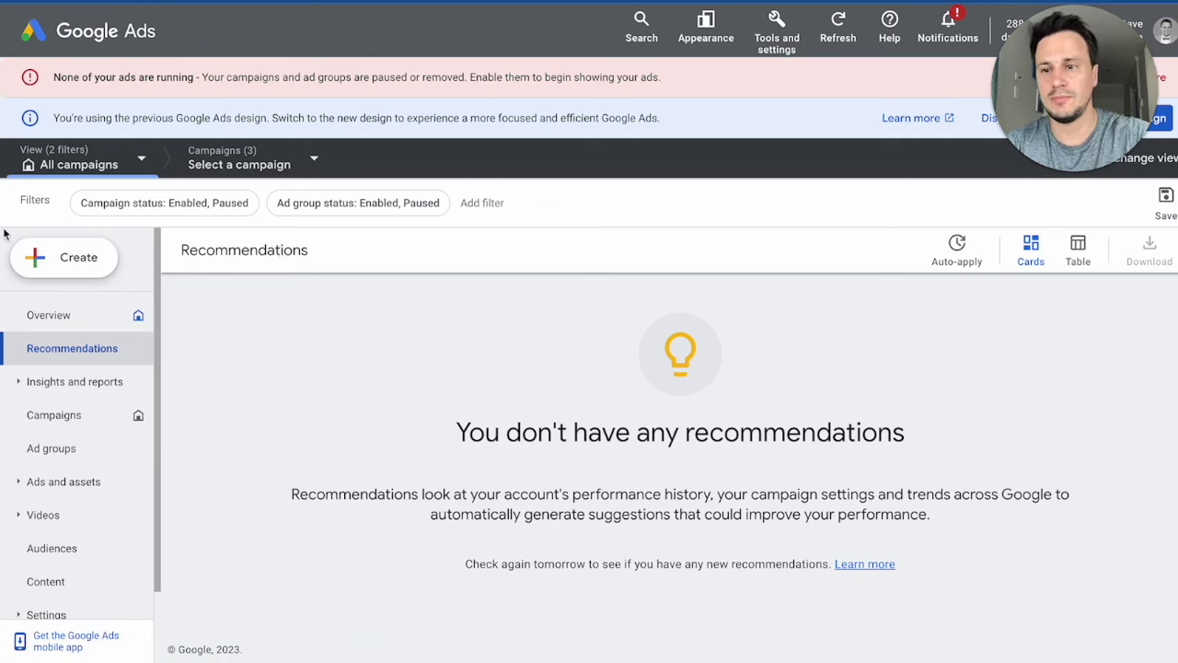
Step: Create a new Google Ads campaign with the Website traffic objective and continue with the Submit lead forms conversion goal
left_click(55, 257)
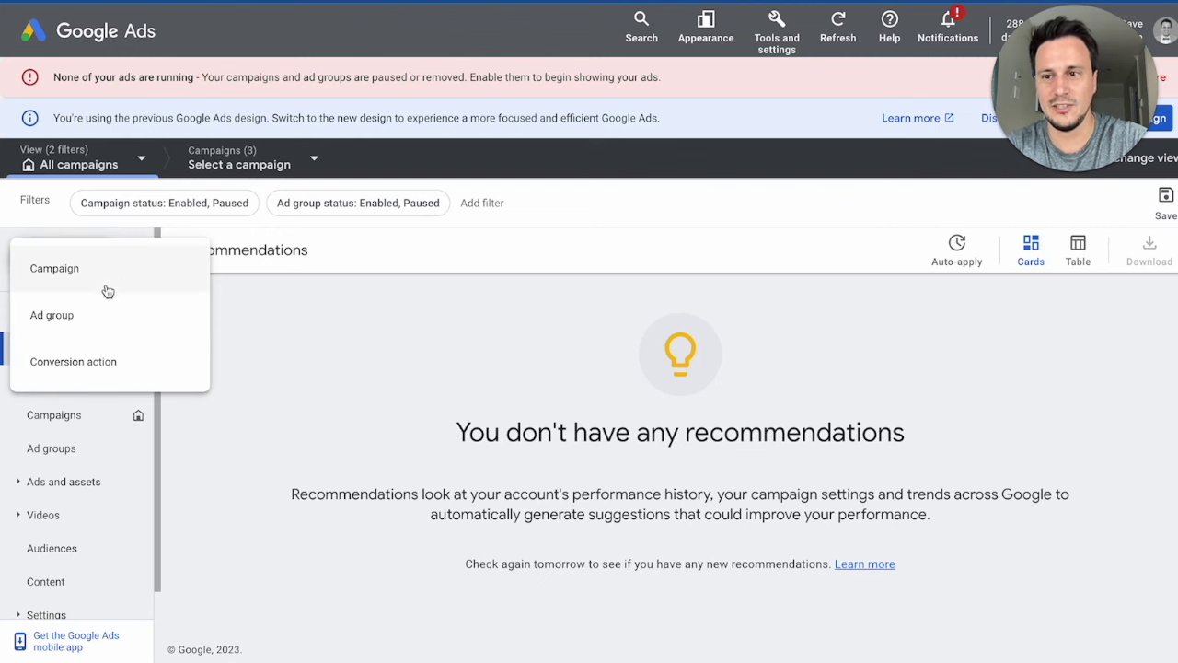
left_click(111, 271)
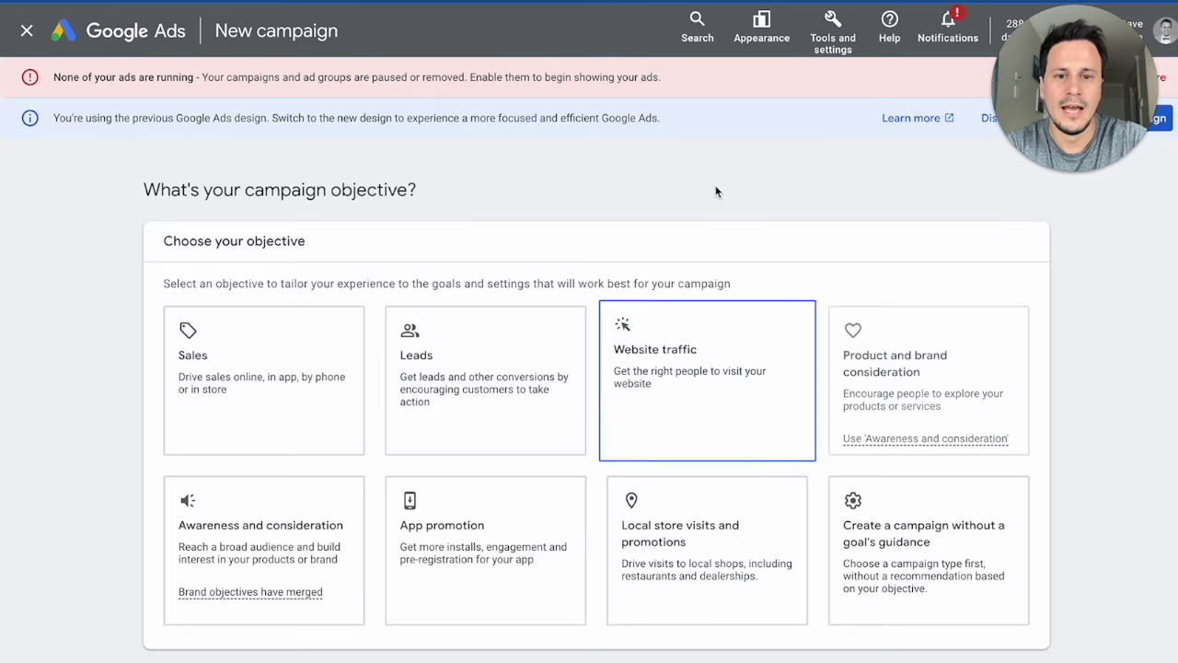
scroll(718, 181, "down", 2)
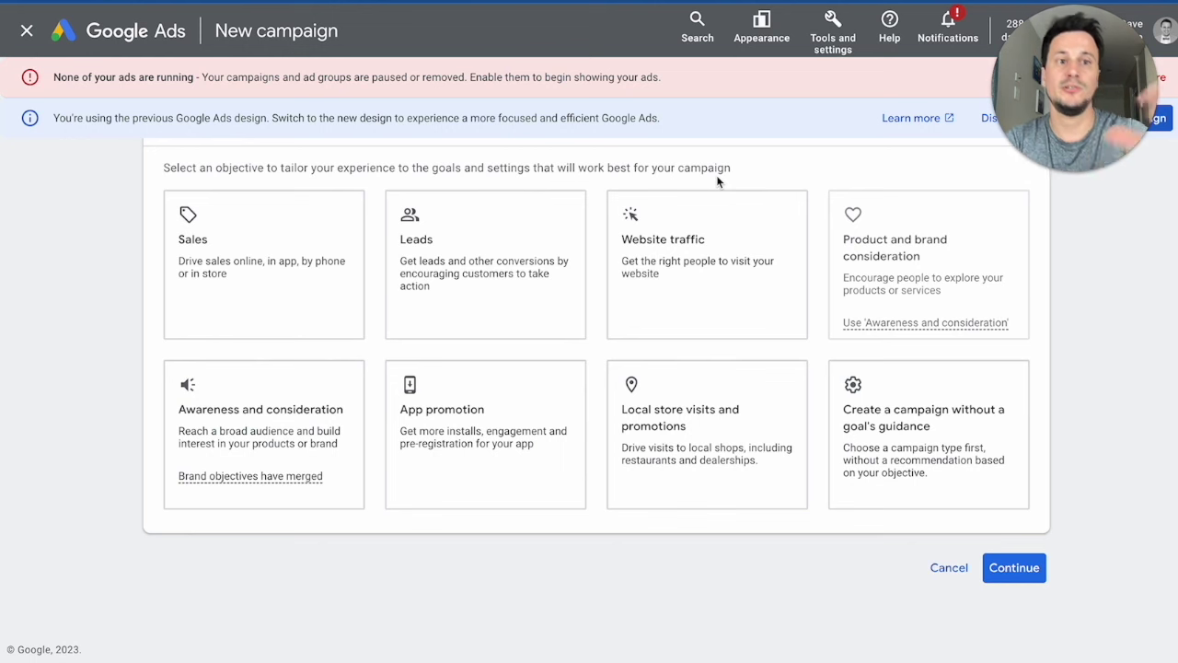
left_click(725, 273)
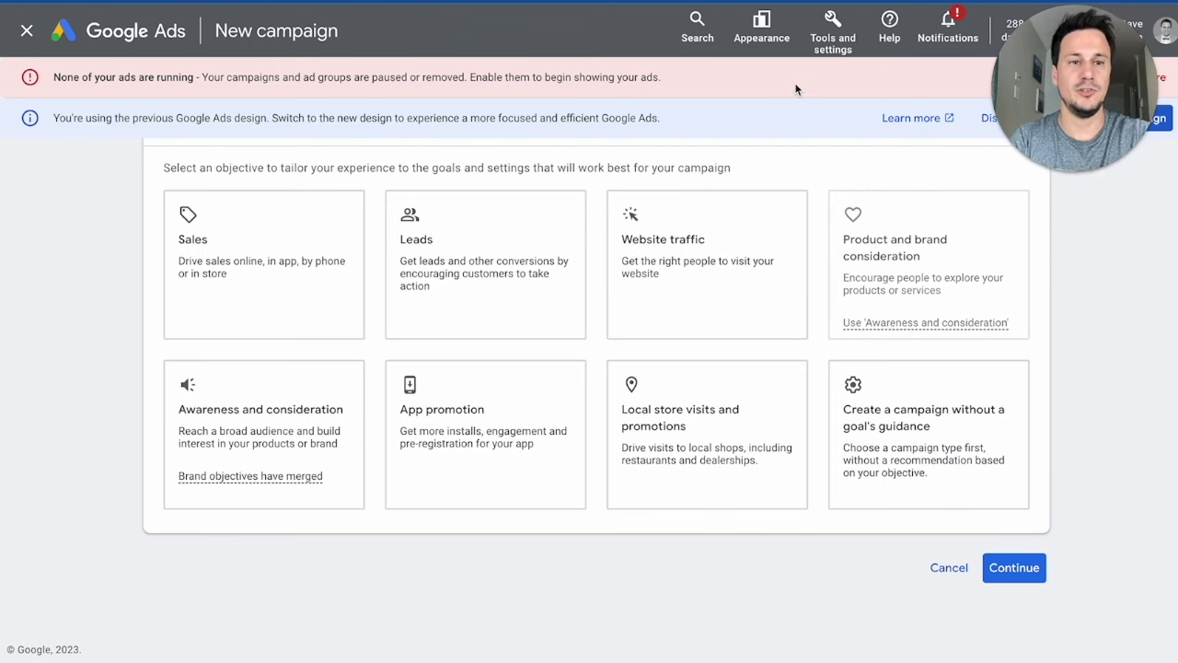
scroll(714, 239, "down", 3)
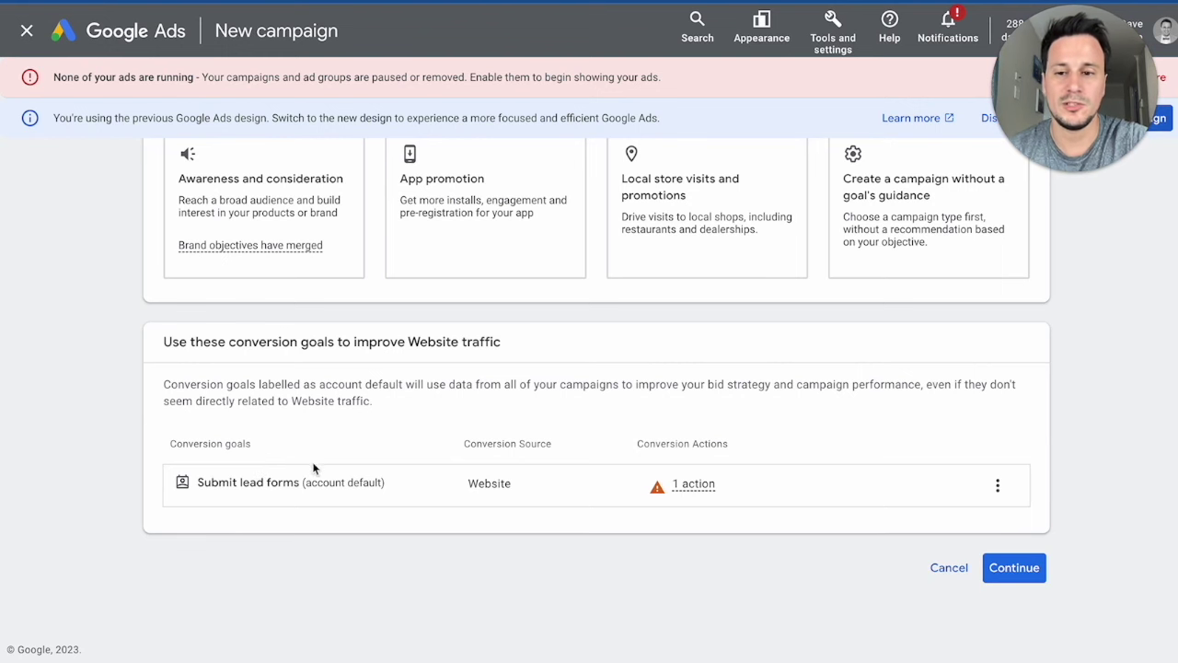
left_click(1028, 573)
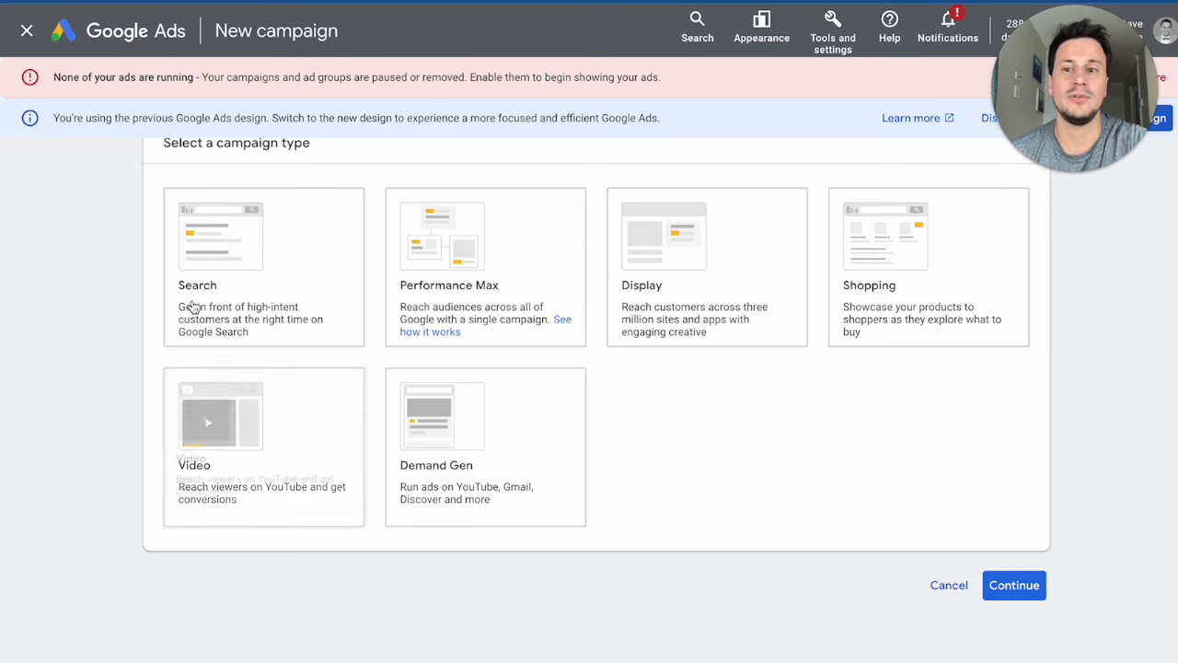
Step: Choose the Search campaign type and enter trademarkregistrationglobal.com as the business's website
left_click(279, 245)
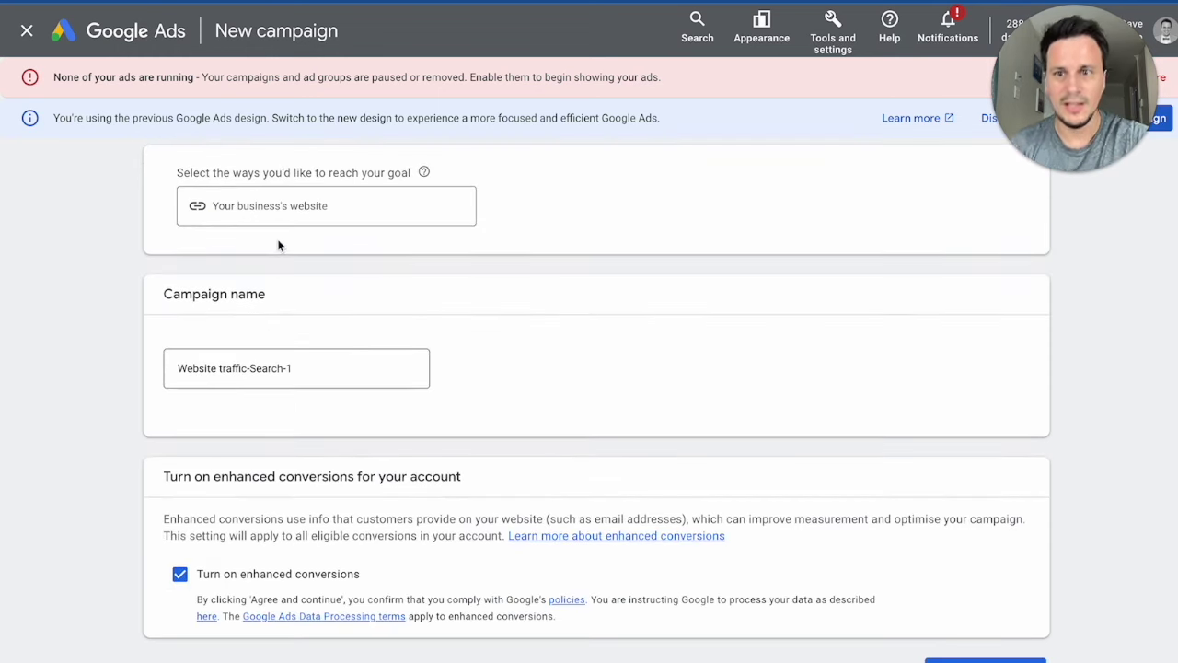
left_click(322, 205)
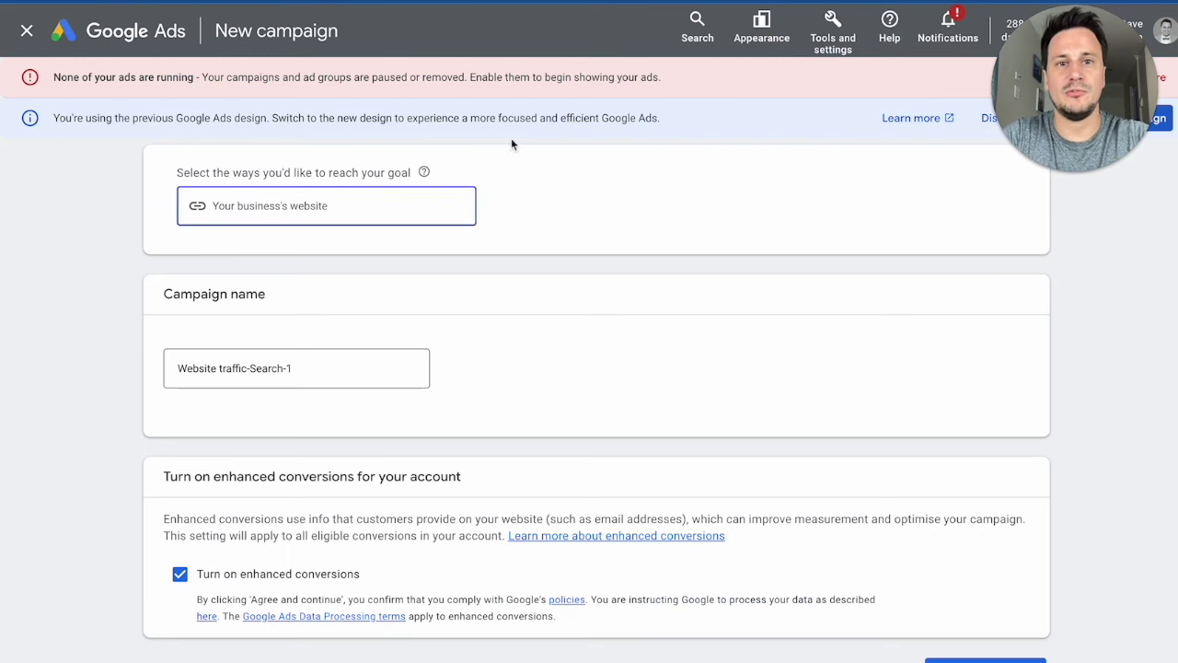
type("trade")
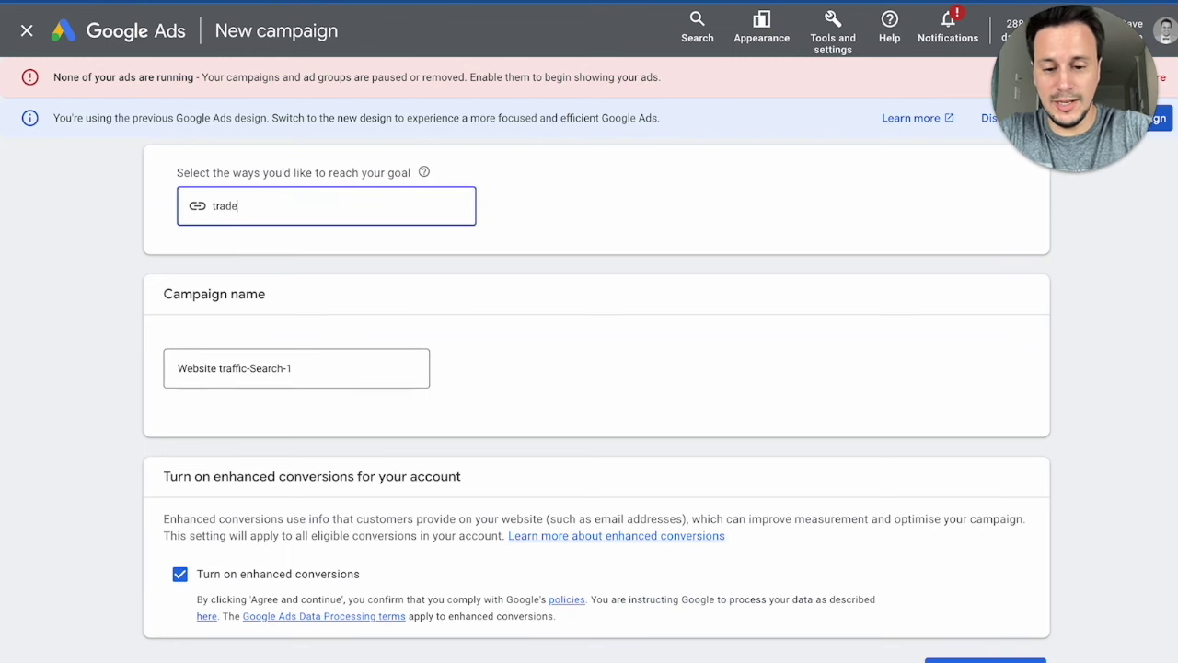
type("markregistr")
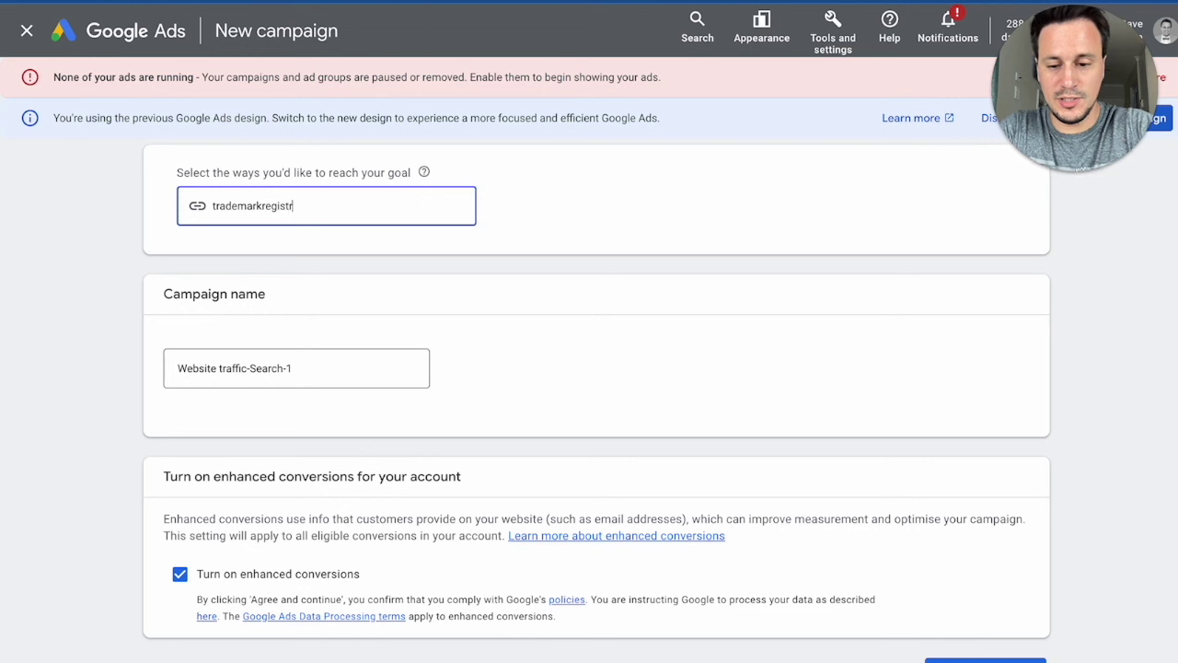
type("ationglobal.com")
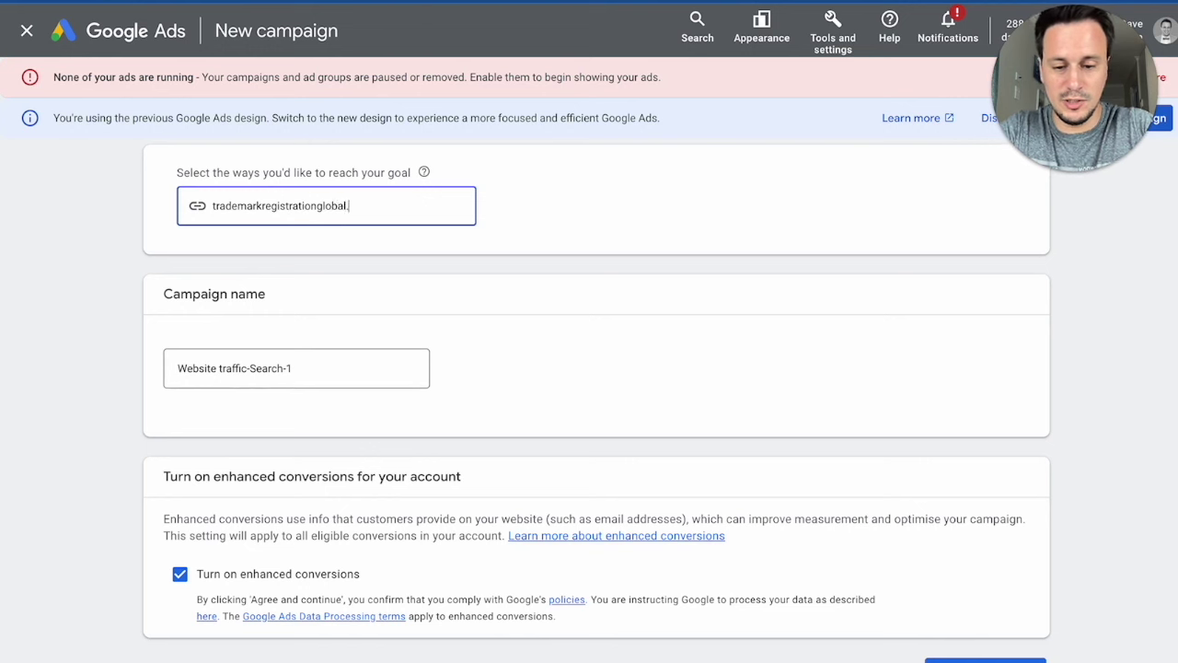
Step: Keep the campaign name Website traffic-Search-1 with enhanced conversions turned on, and continue to the bidding settings
left_click(329, 365)
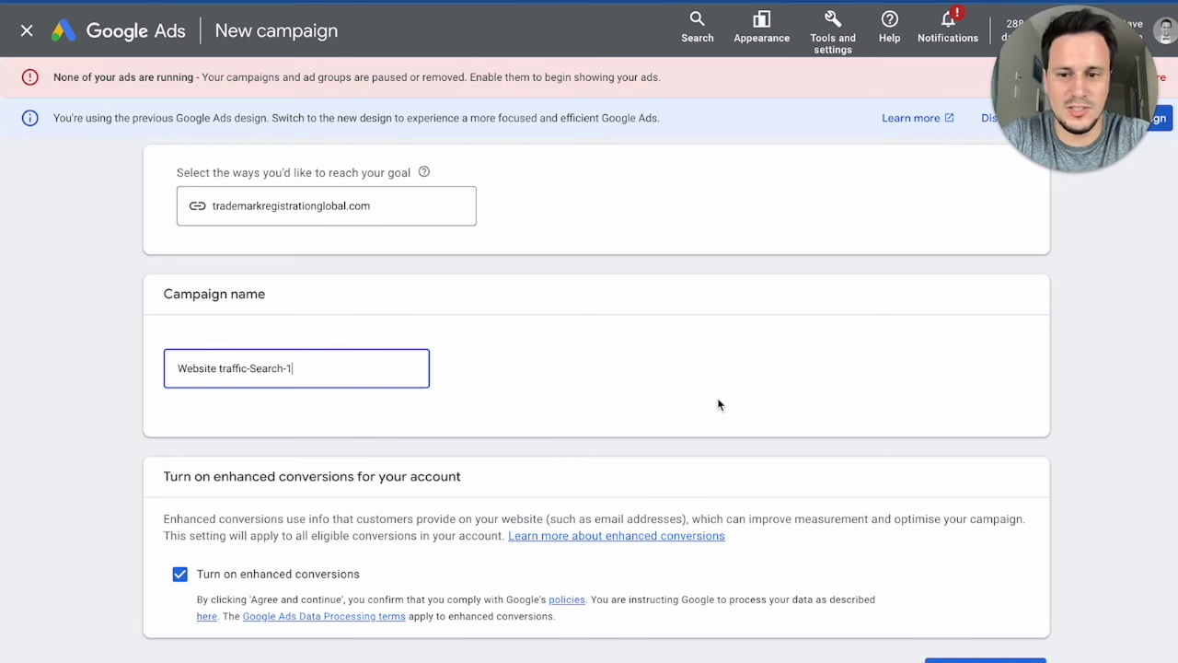
scroll(718, 405, "down", 1)
left_click(1001, 565)
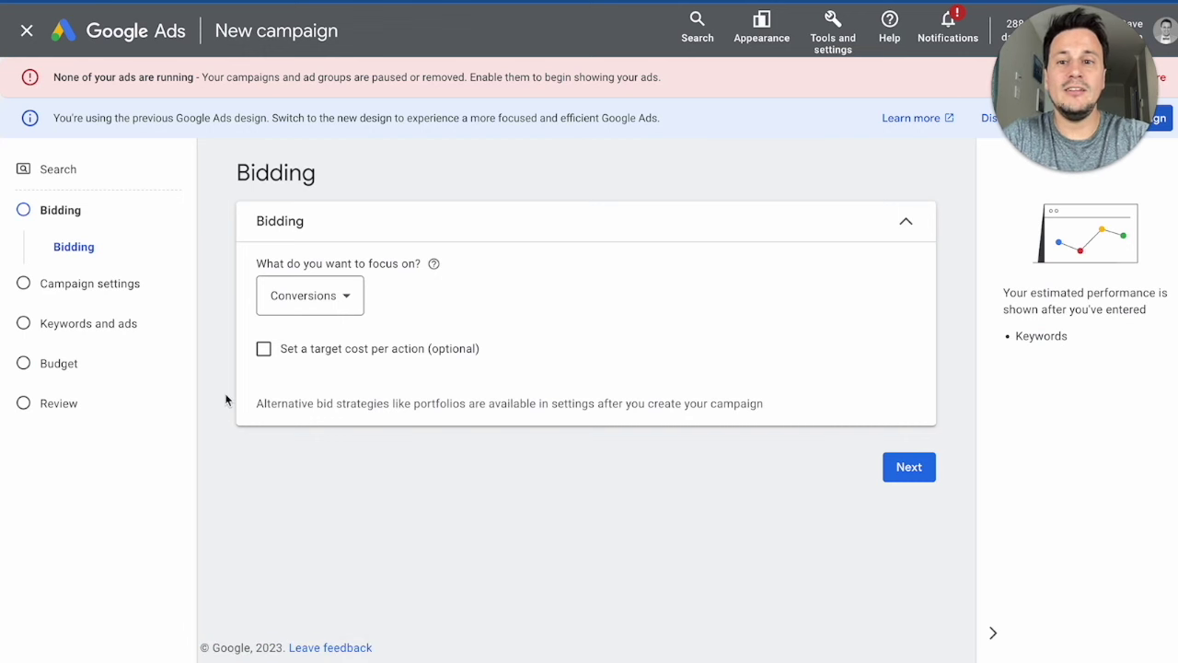
Step: Set the bidding focus to Clicks without a maximum cost per click limit and continue to the campaign's network settings
left_click(310, 296)
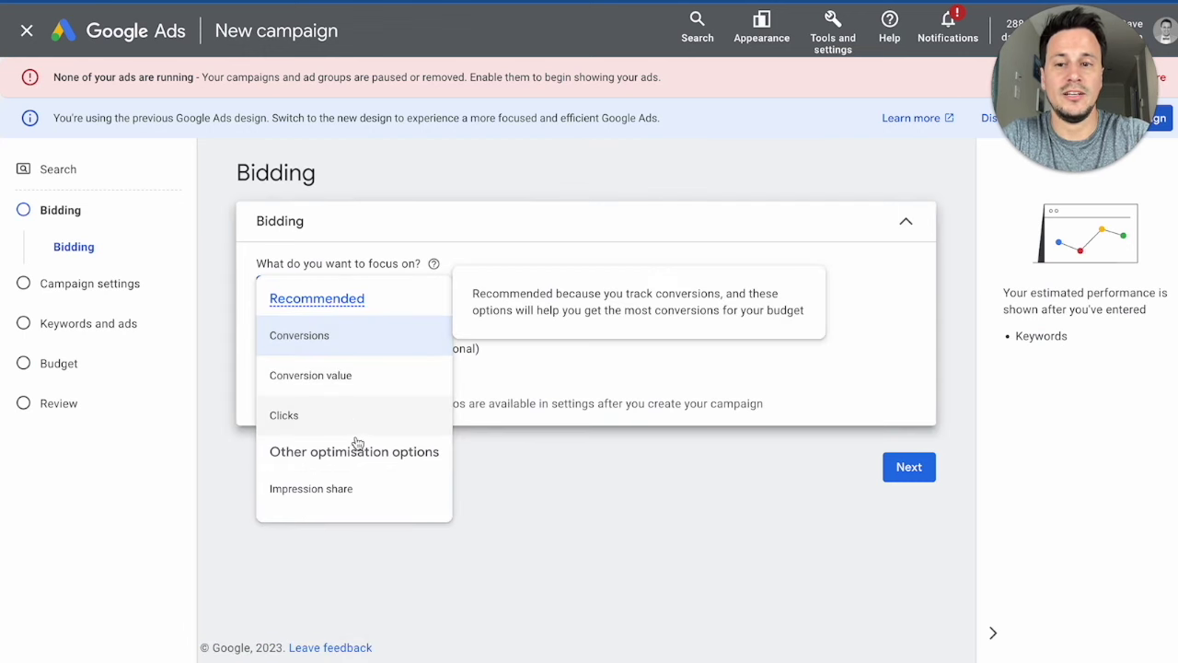
left_click(336, 415)
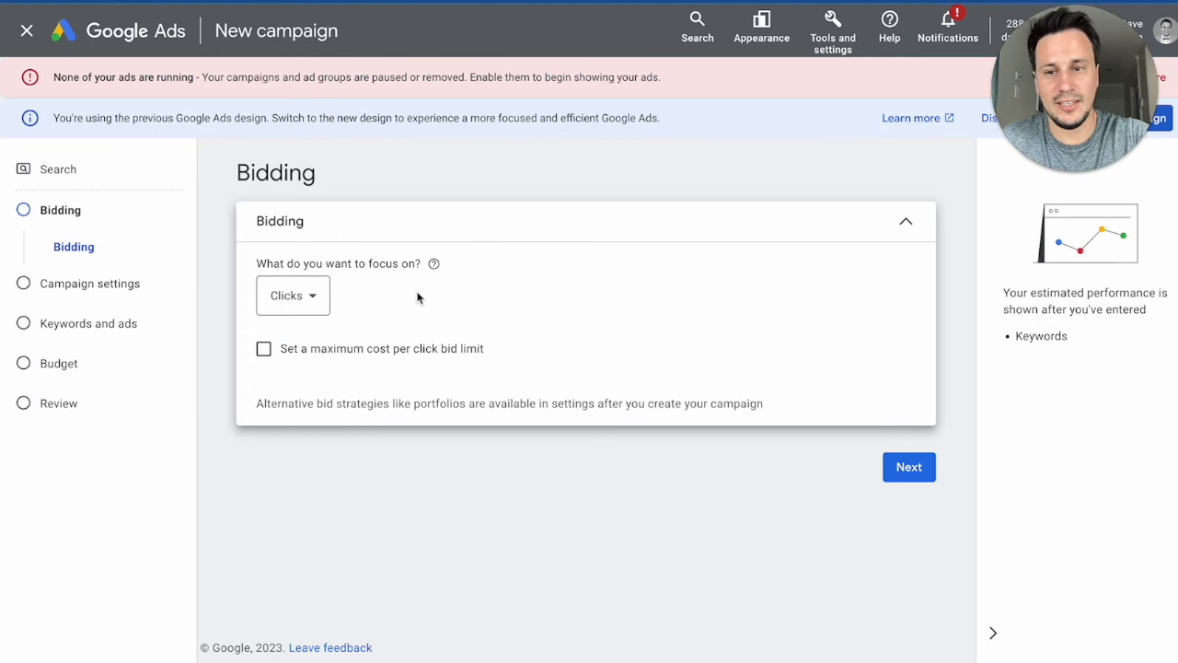
left_click(906, 468)
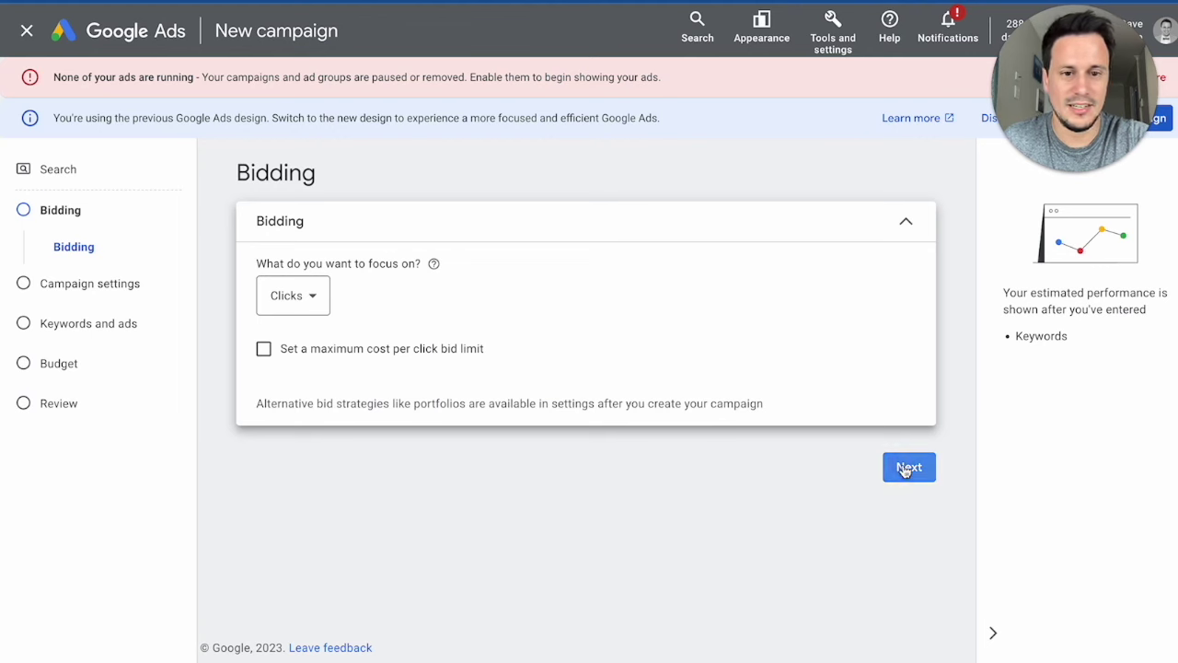
scroll(561, 275, "down", 1)
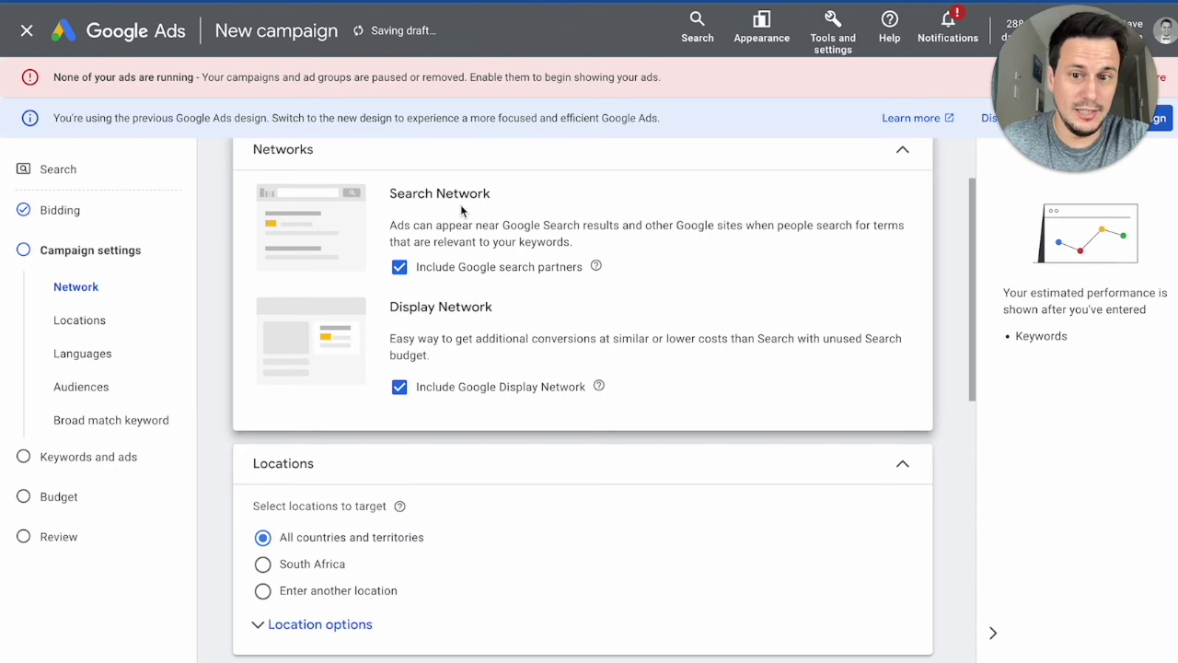
Step: Exclude the Google Display Network and restrict location targeting to Presence: people in or regularly in the targeted locations
left_click(398, 394)
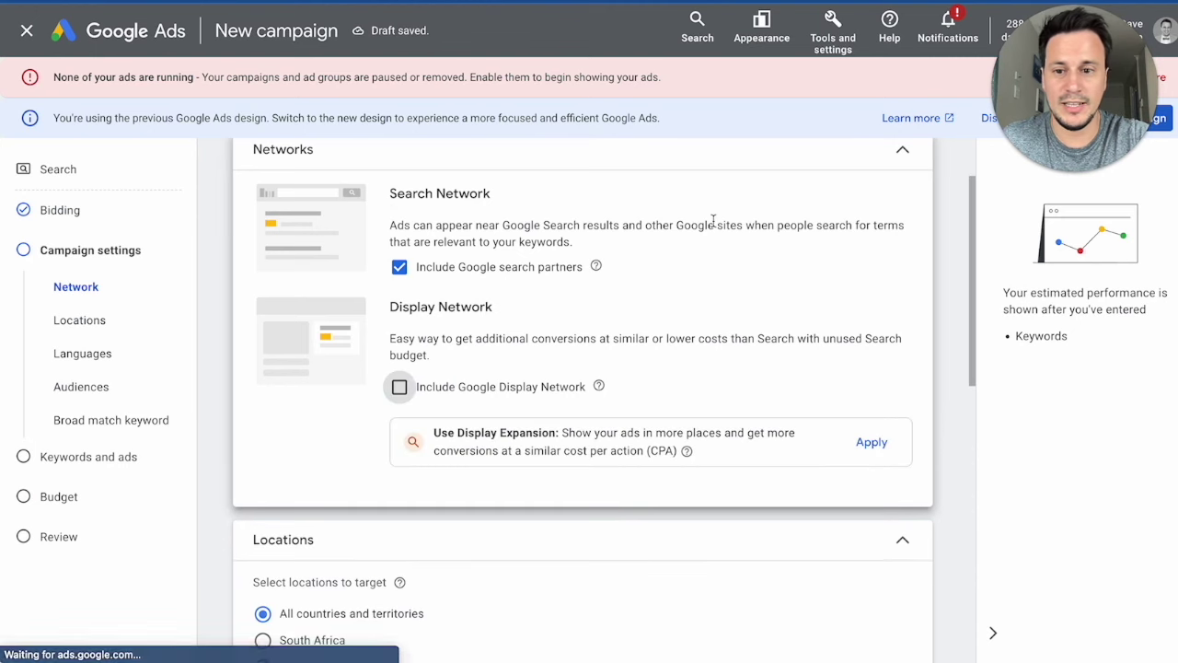
scroll(715, 227, "down", 3)
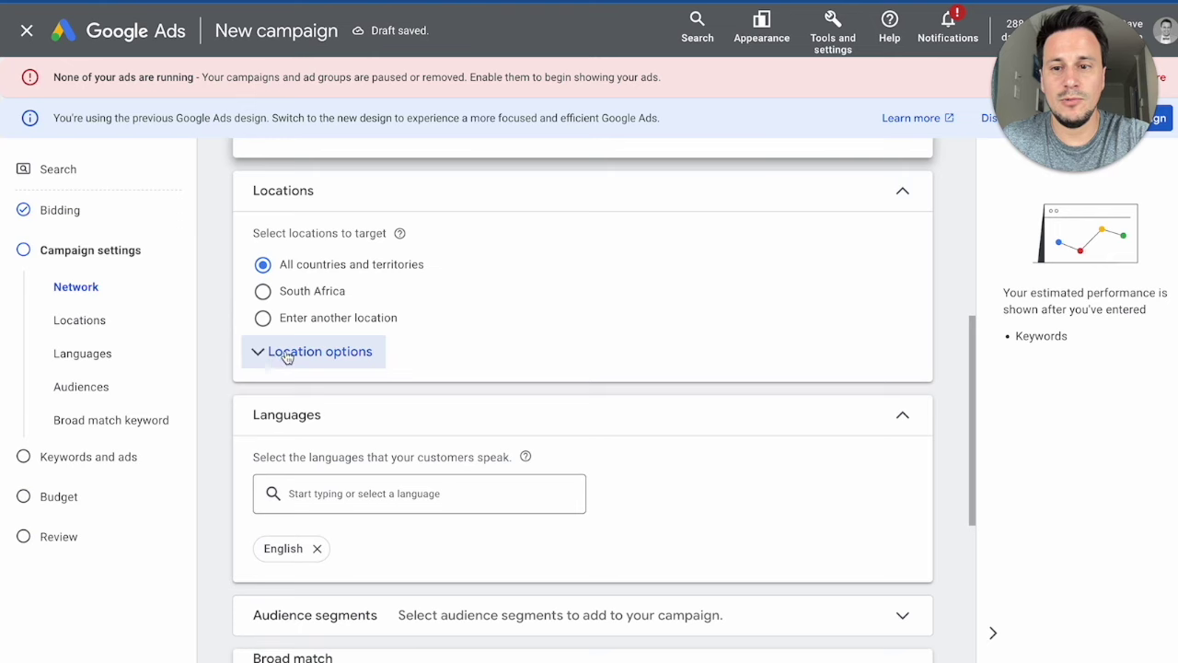
left_click(285, 352)
left_click(287, 451)
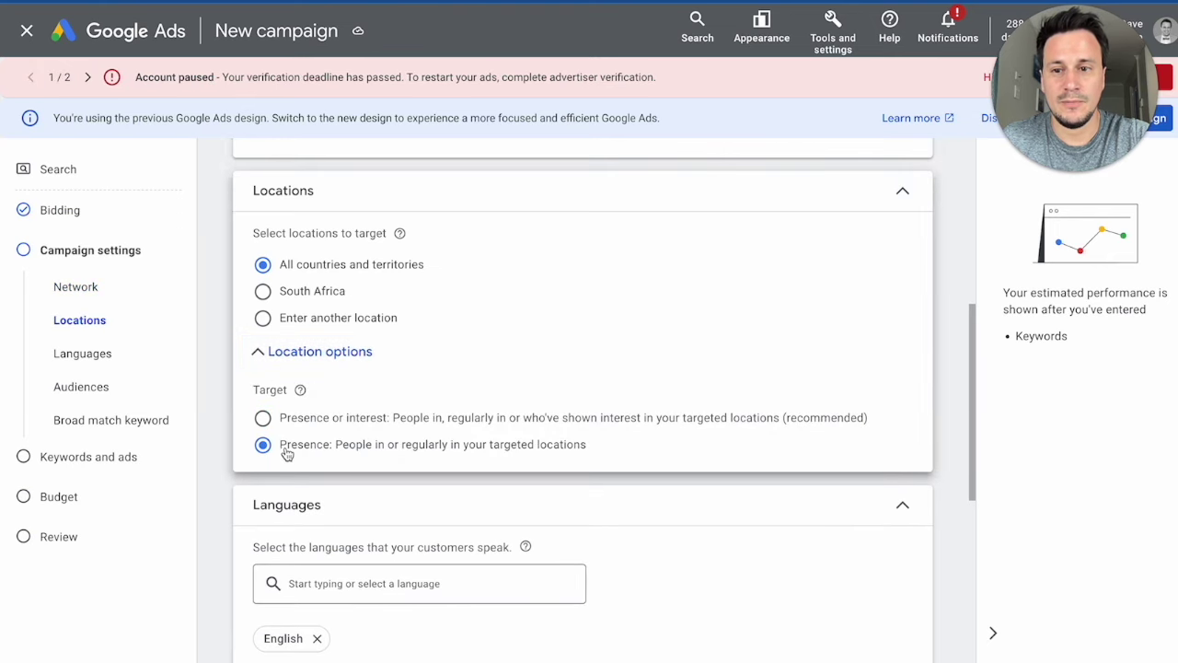
Step: Set custom campaign locations, targeting the countries United States, United Kingdom and Germany
left_click(302, 323)
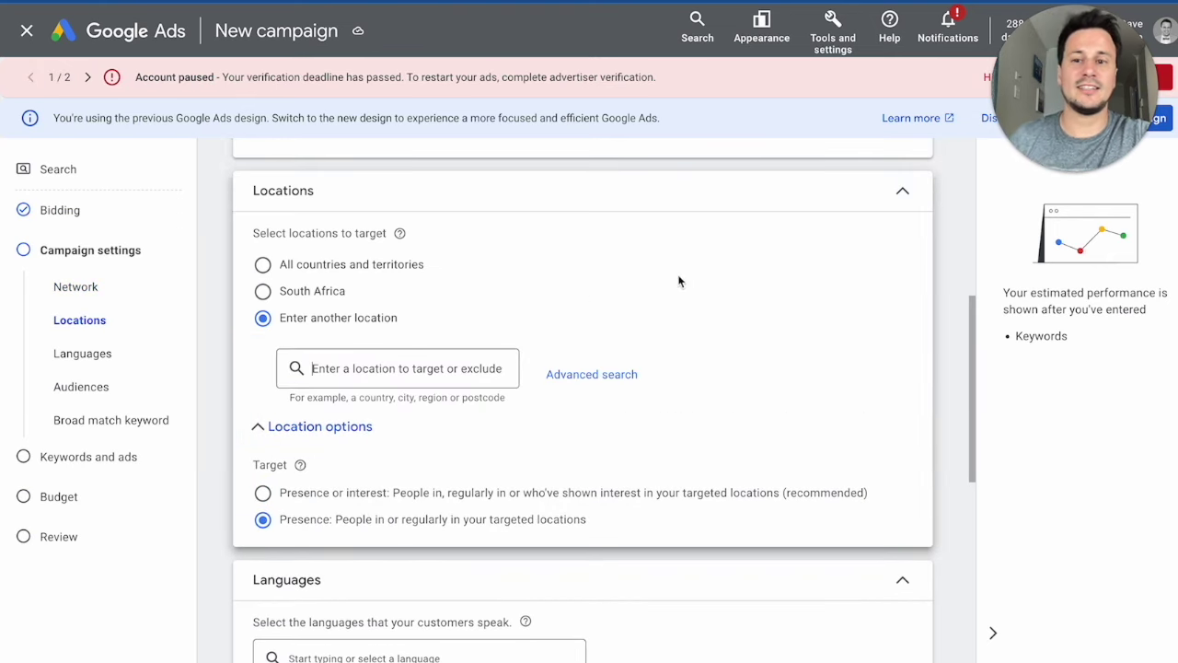
scroll(705, 279, "down", 2)
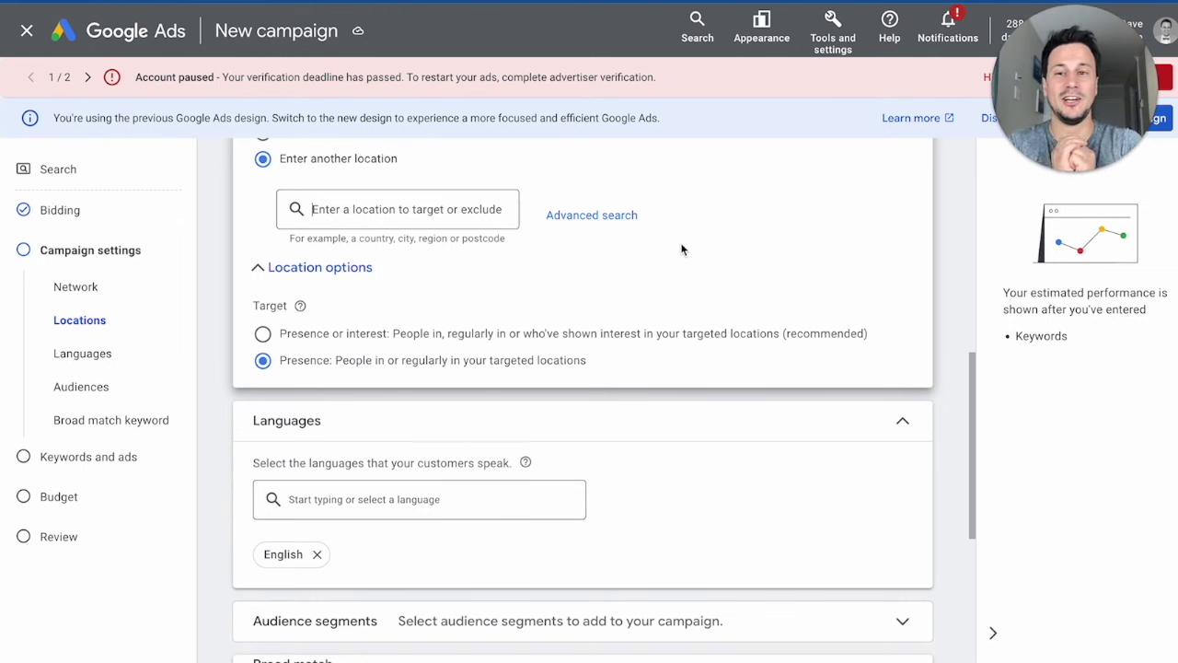
type("united")
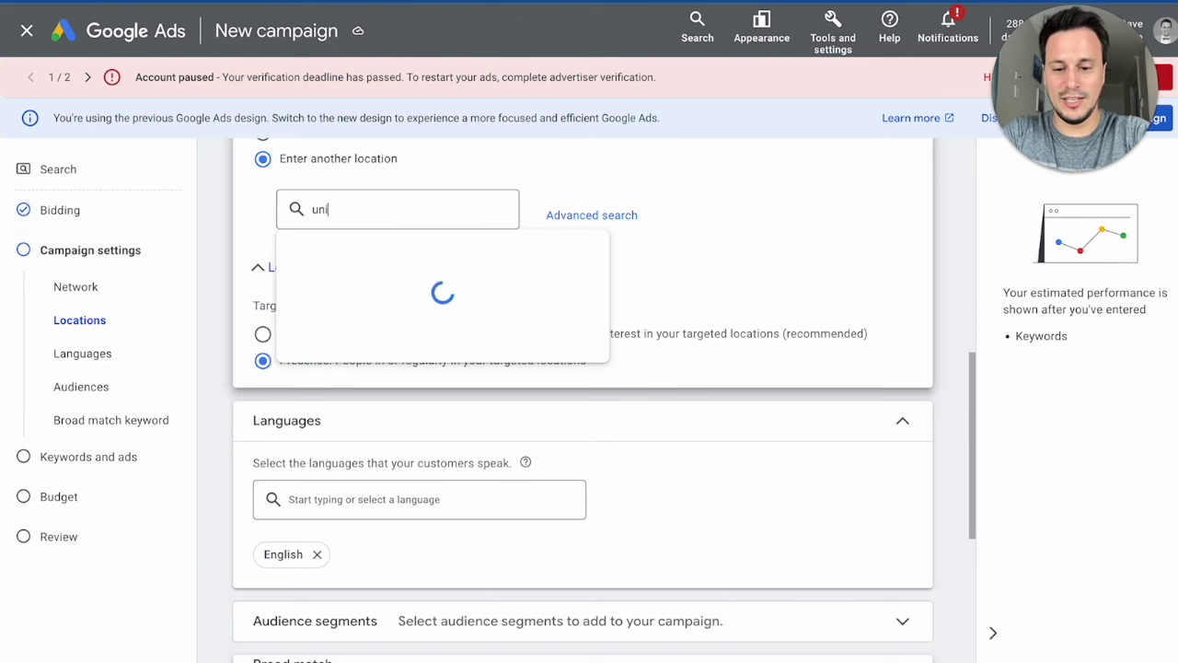
left_click(741, 266)
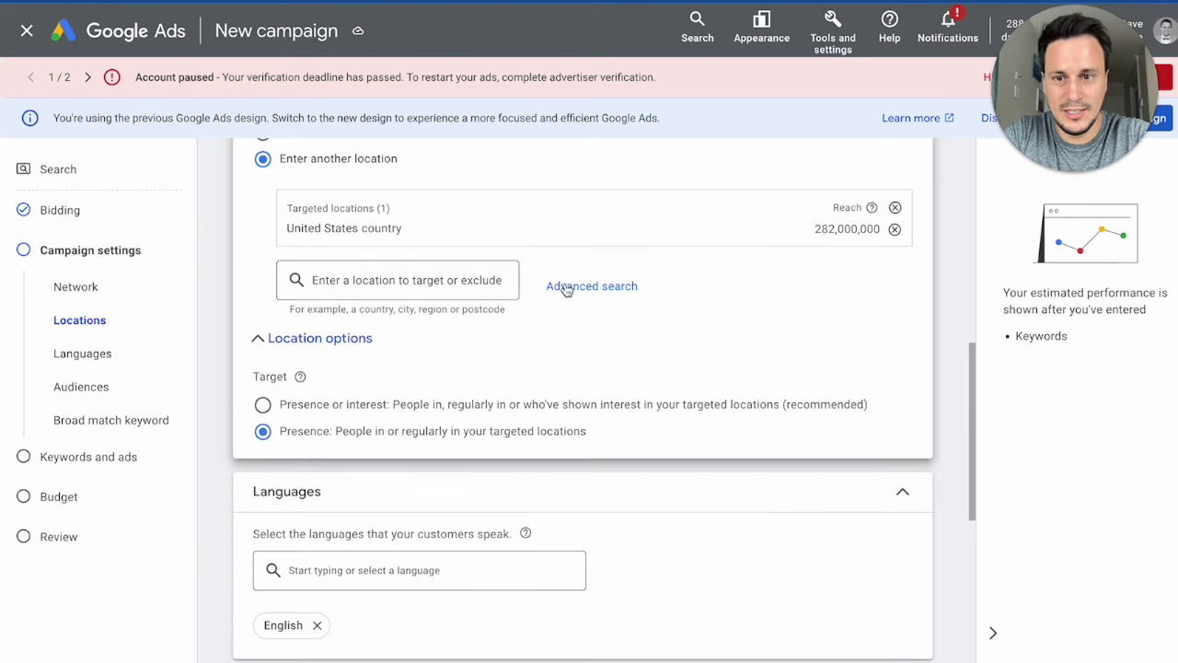
type("unit")
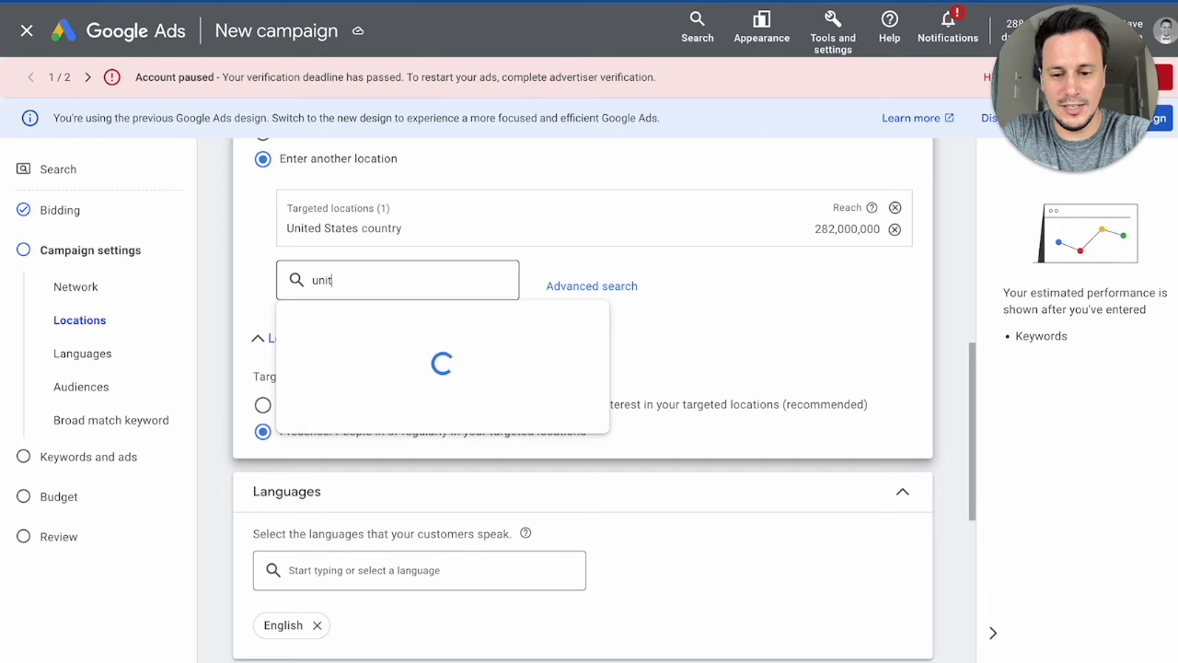
type("ed king")
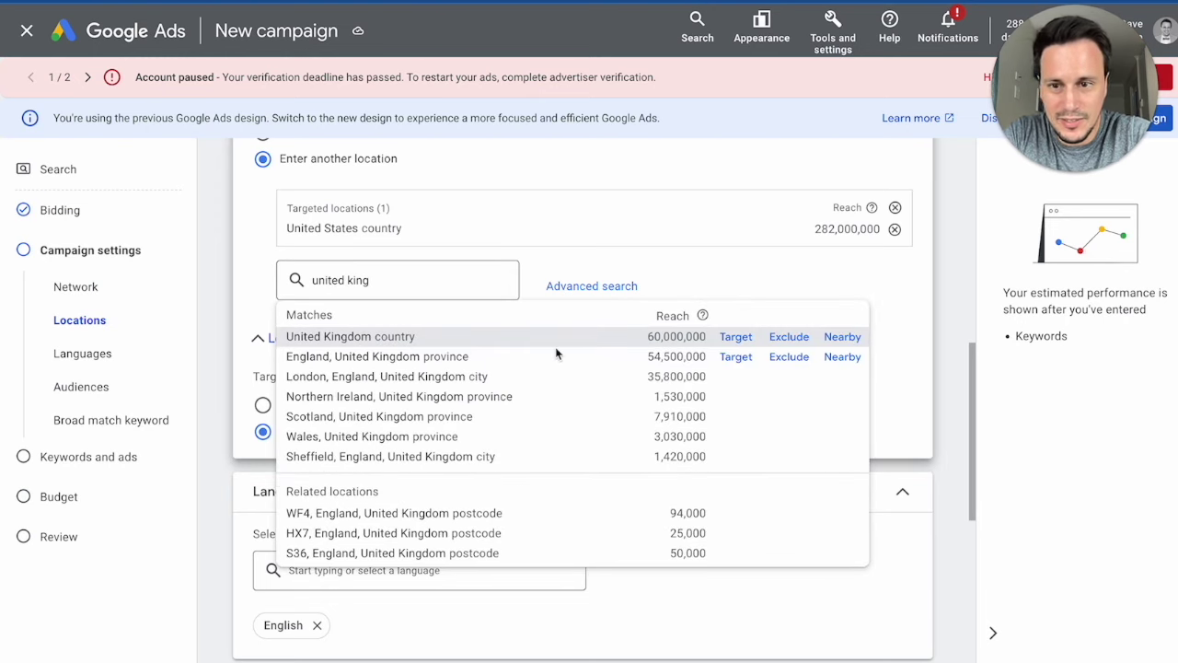
left_click(736, 338)
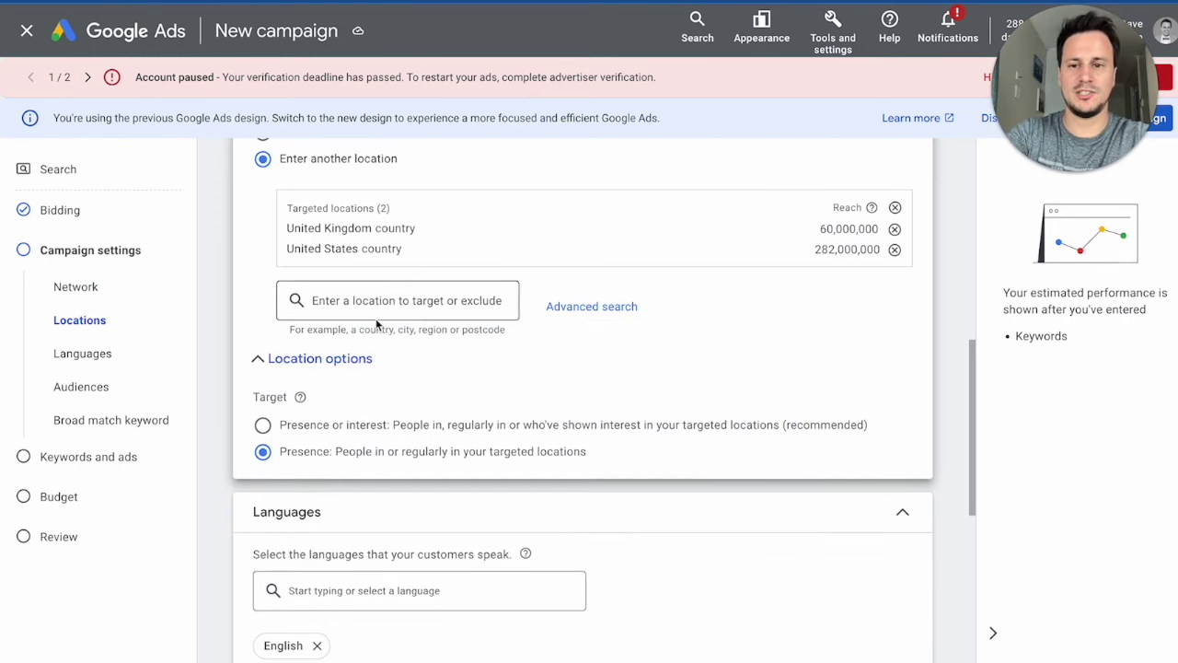
type("german")
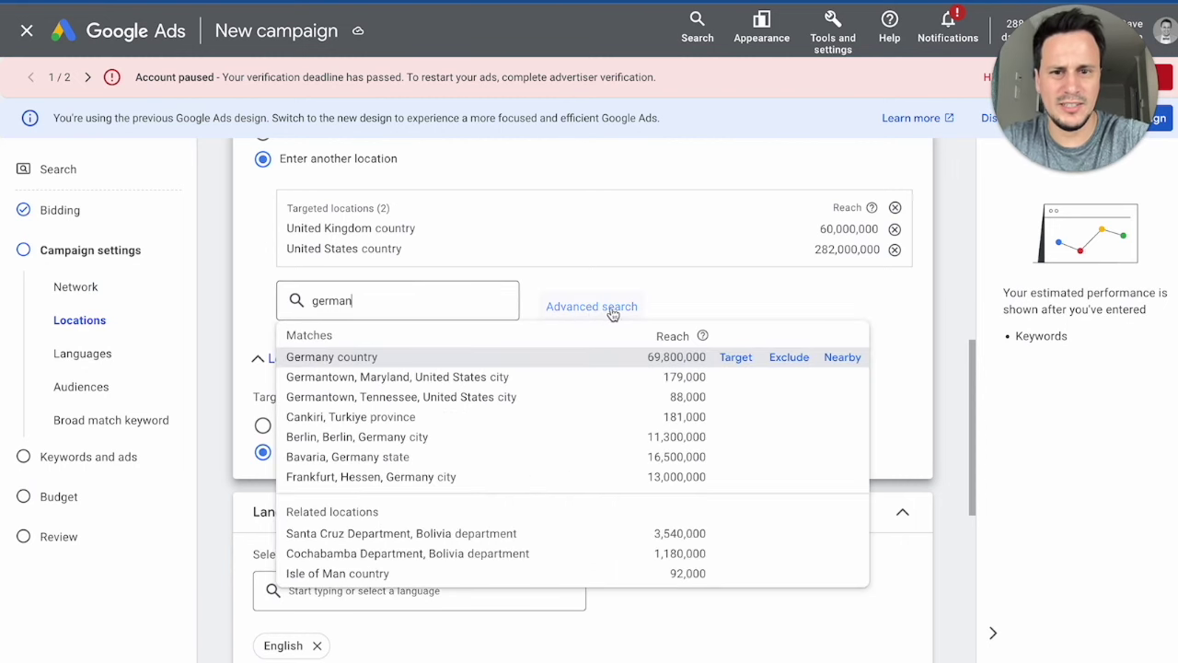
left_click(736, 357)
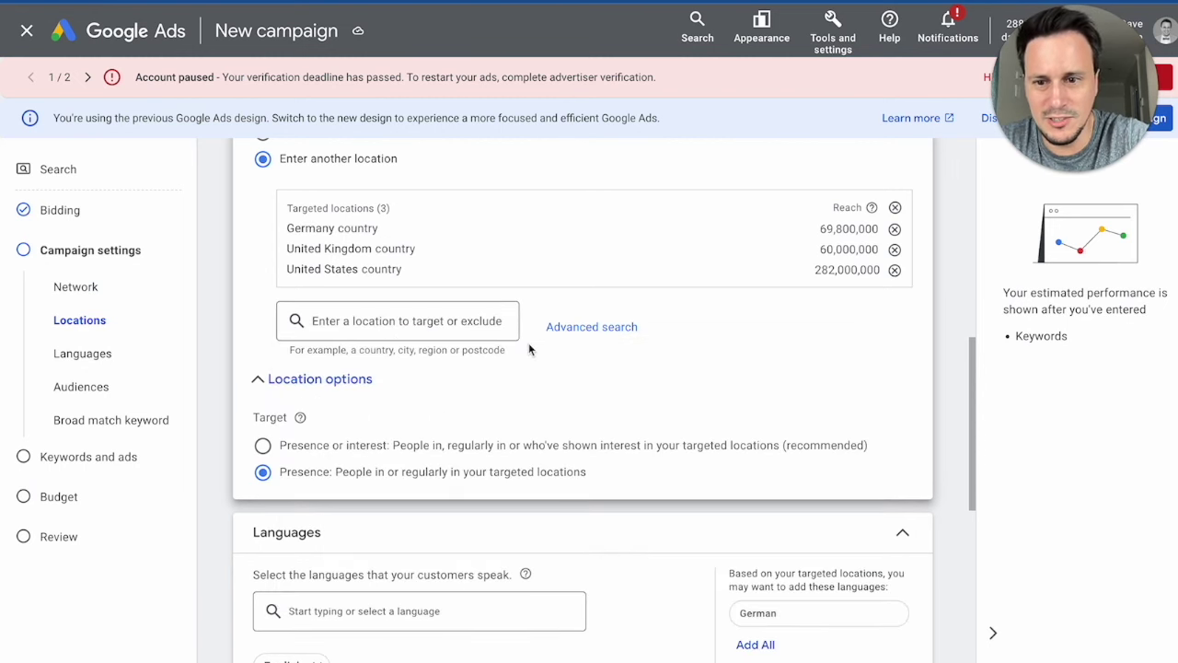
Step: Make sure the location target option is Presence, keep English as the language, and continue to the keywords and ads settings
scroll(528, 343, "down", 3)
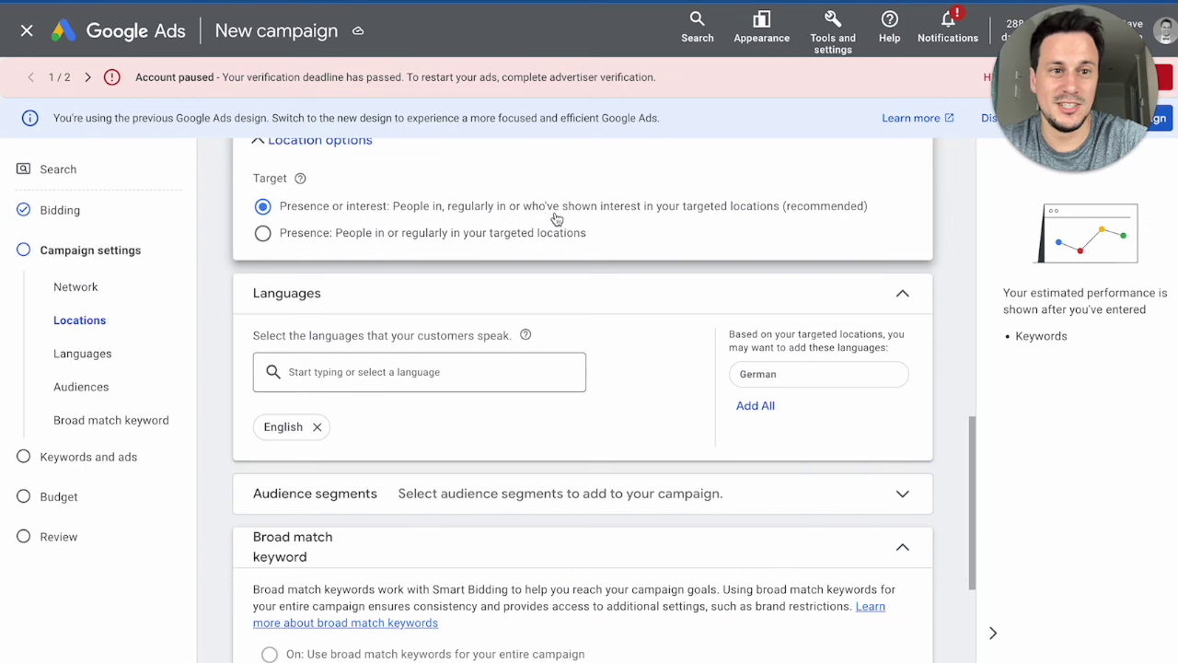
left_click(264, 232)
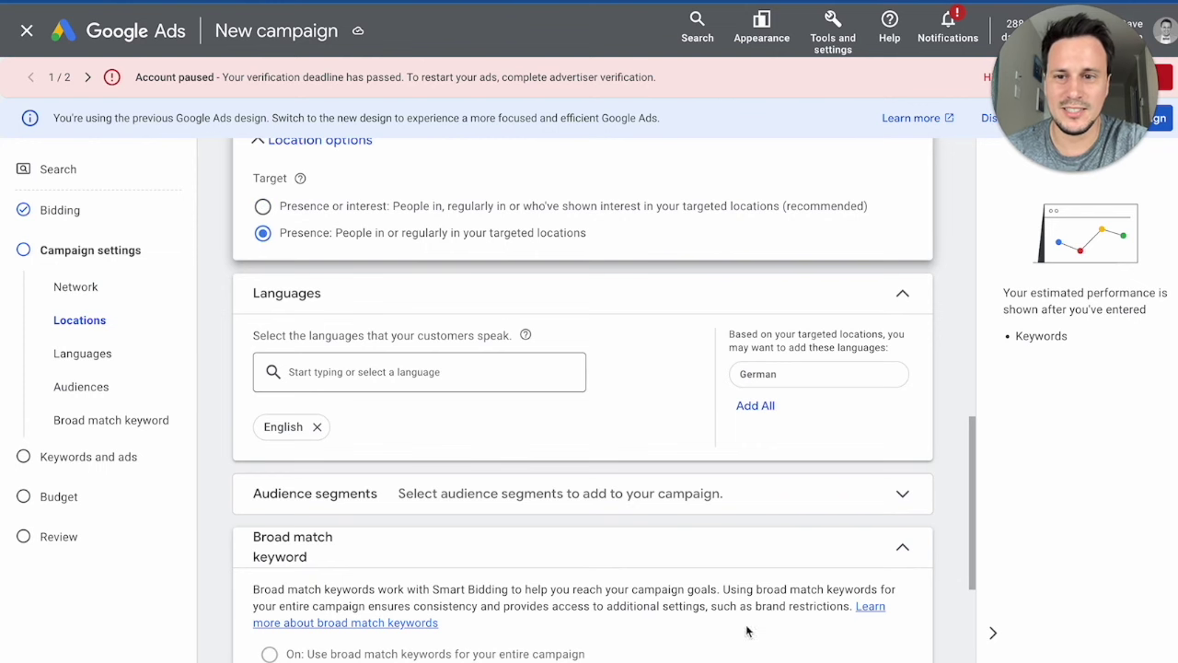
scroll(393, 331, "down", 3)
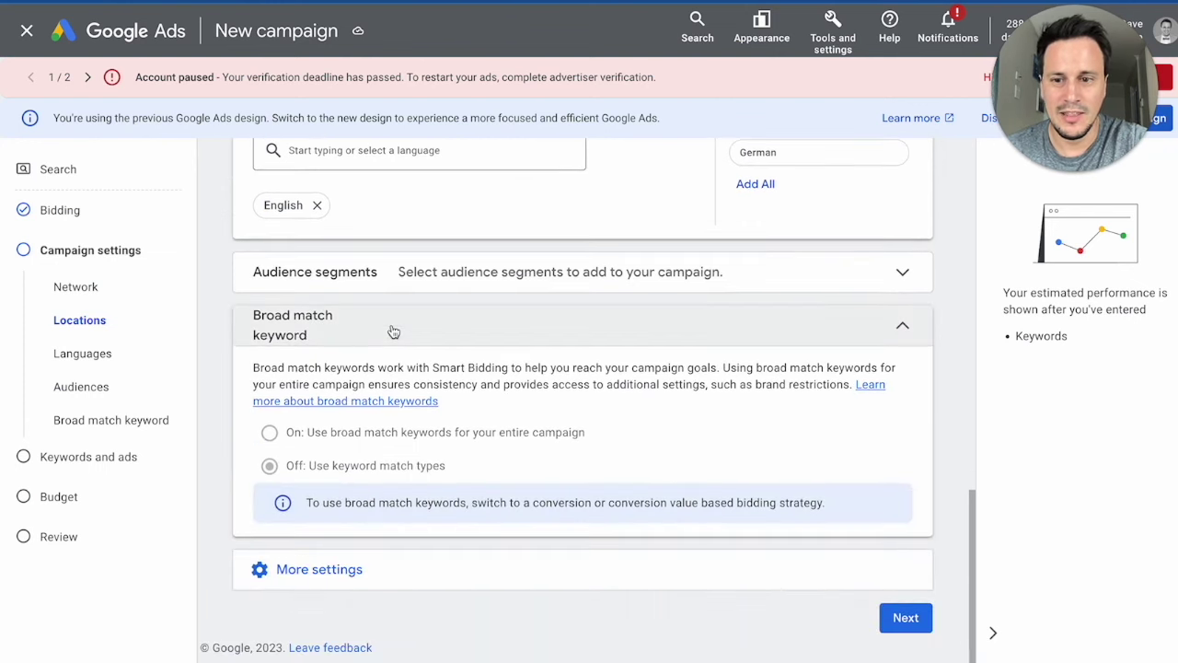
left_click(904, 619)
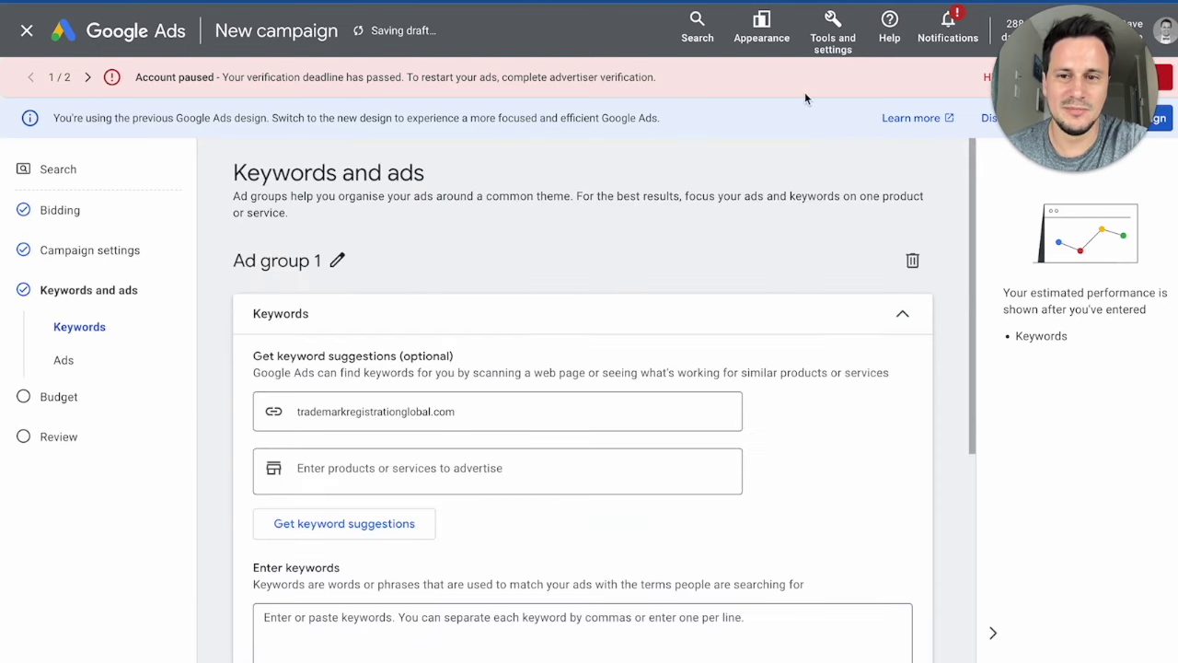
Step: Enter "trademark regsitration" and "how to register a trademeark" on separate lines as keywords for Ad group 1
scroll(531, 305, "down", 2)
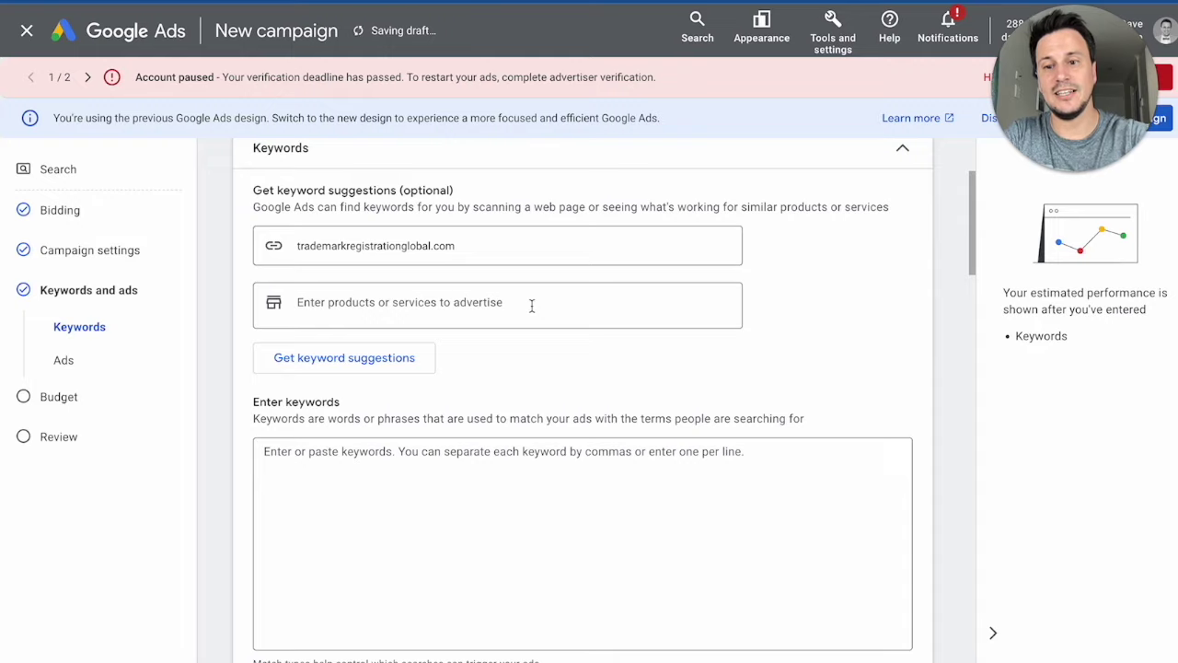
scroll(531, 304, "down", 3)
left_click(433, 231)
scroll(435, 240, "up", 5)
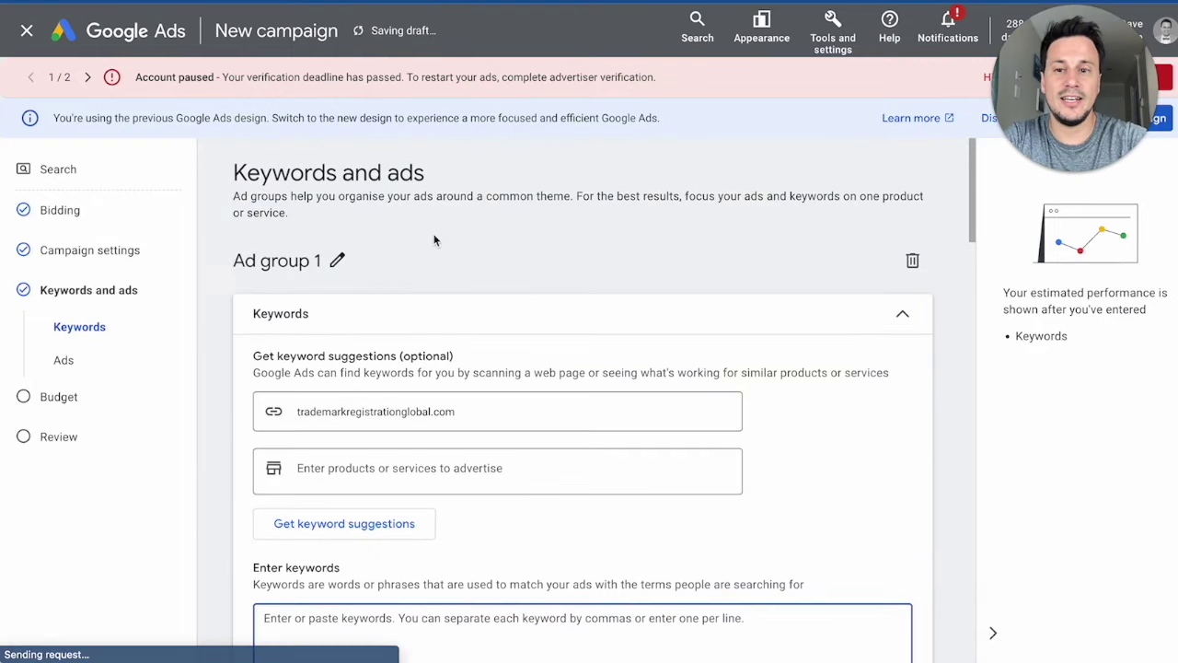
scroll(433, 239, "down", 3)
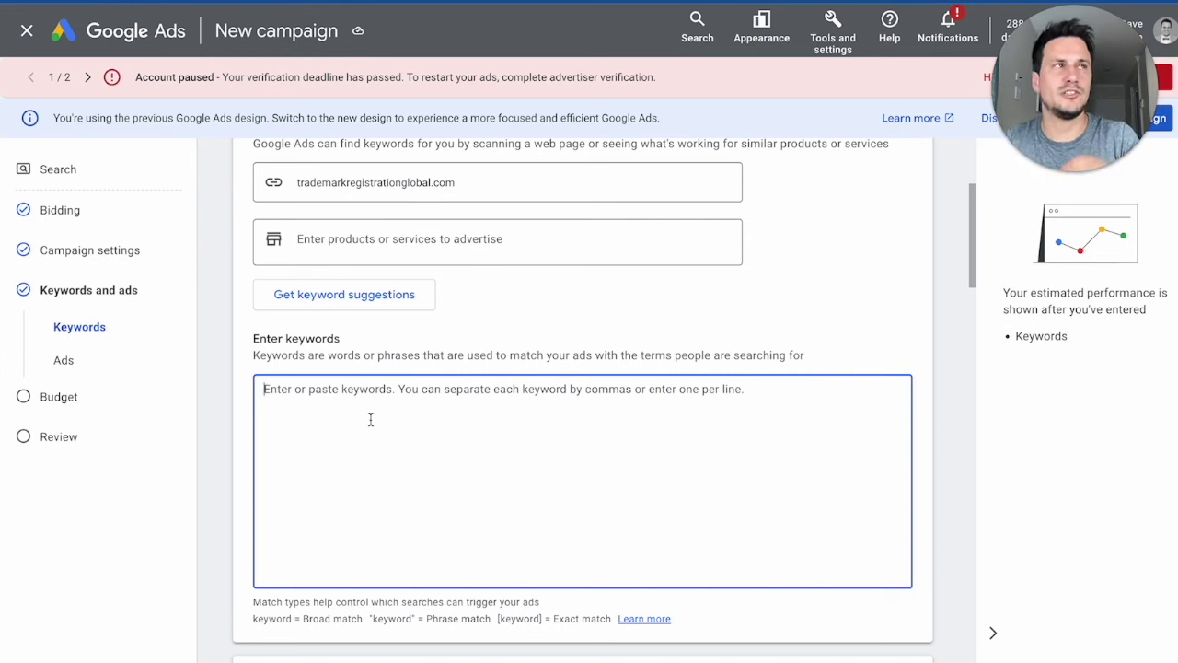
type("trade")
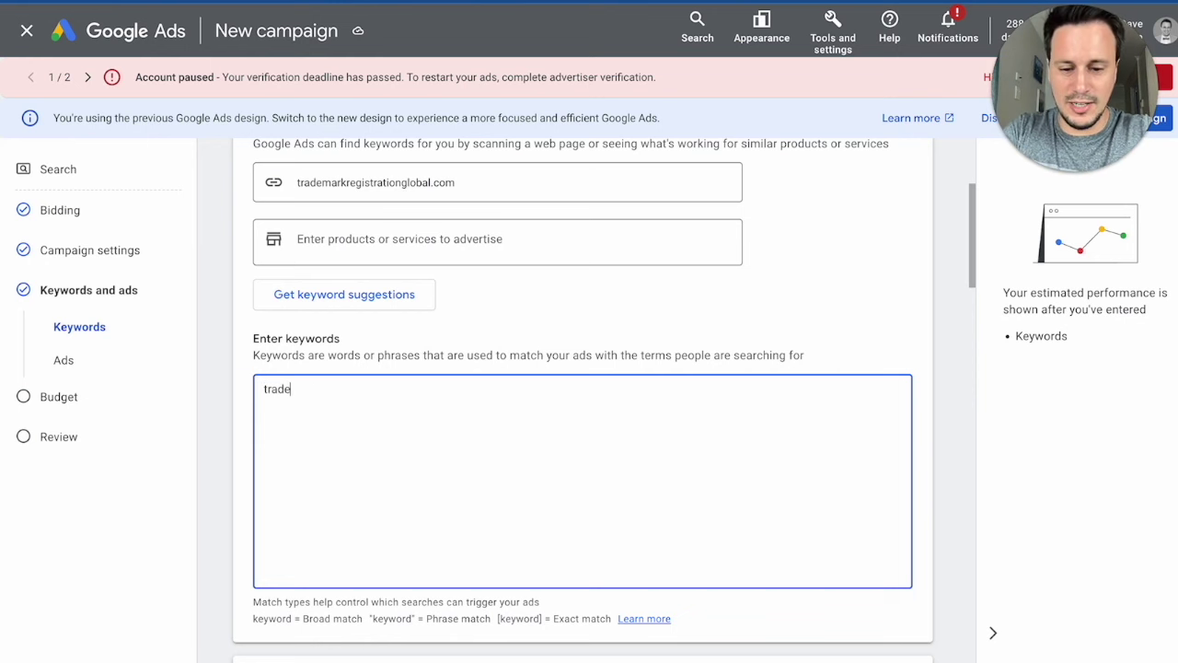
type("mark regsitration")
key("Return")
type("how to ")
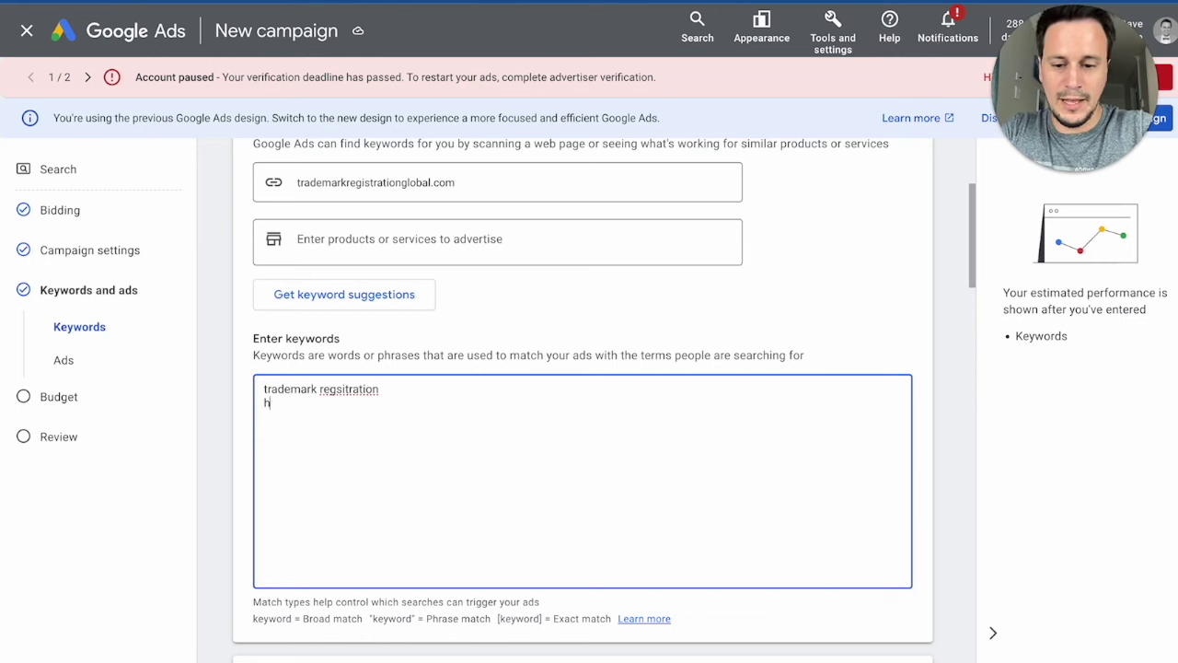
type("register a trademe")
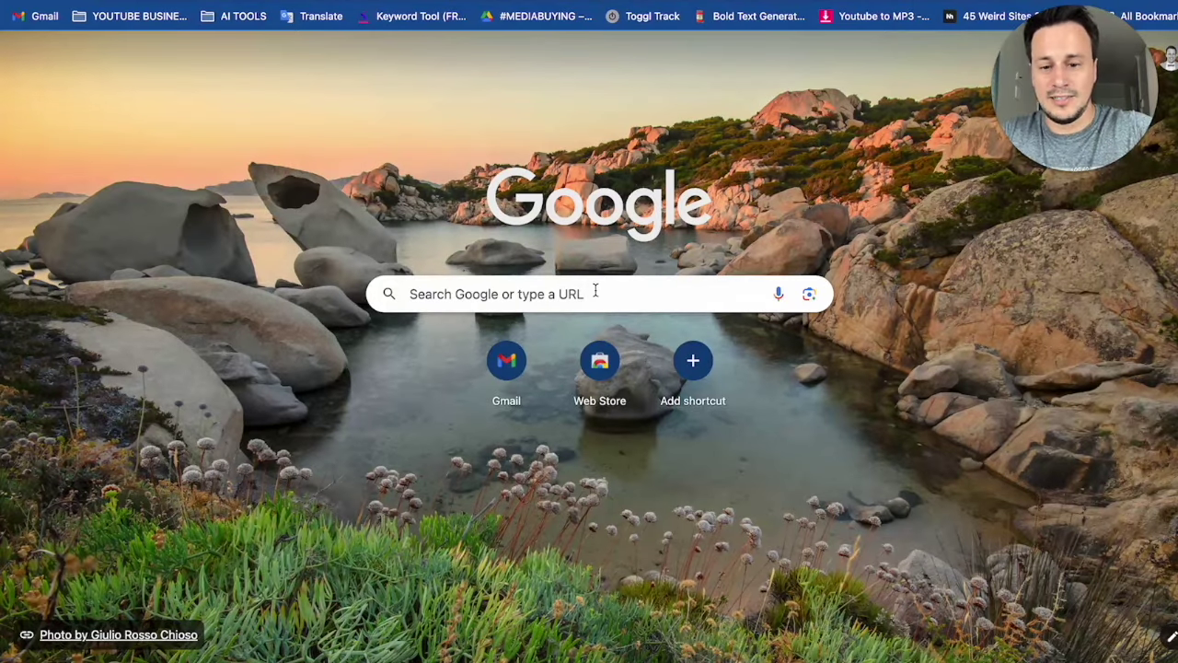
Step: Switch to Google Search, search for "agency that will register my trademark" and examine the sponsored results
left_click(595, 292)
type("agenc")
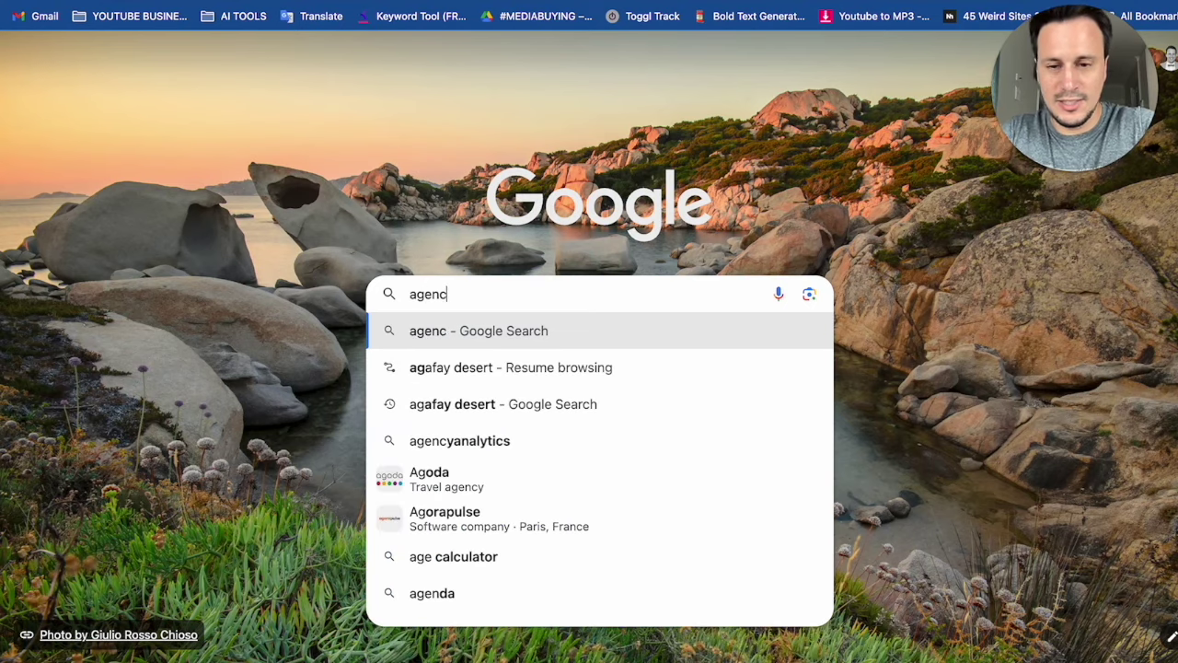
type("y that will register my")
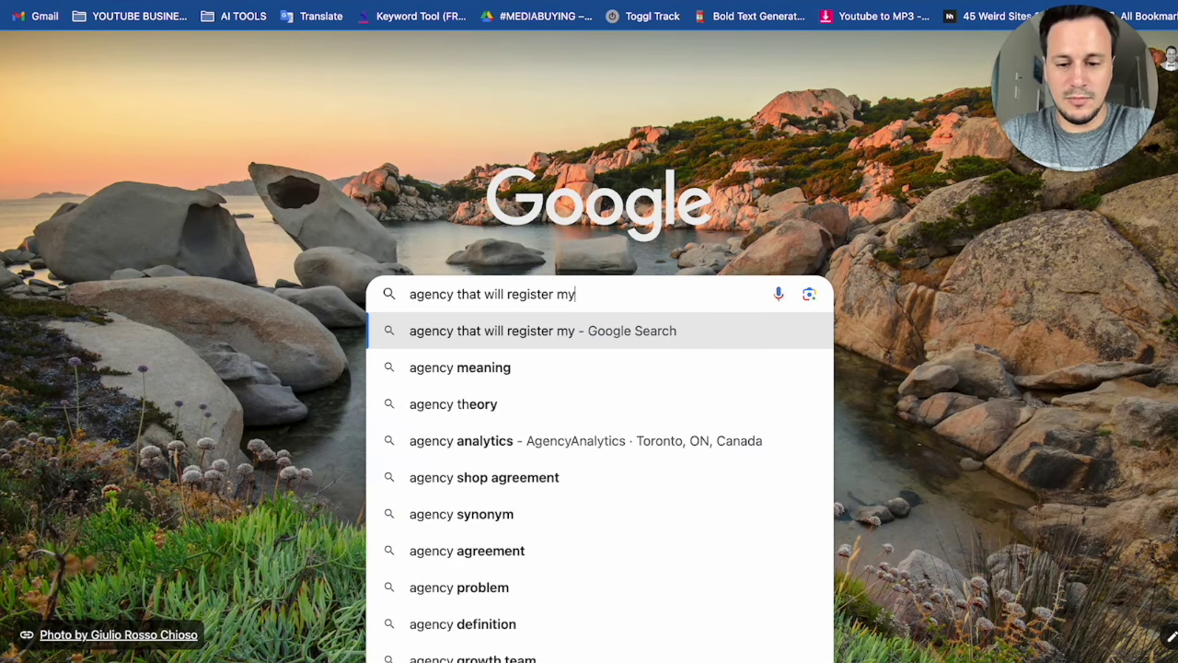
type(" trademark")
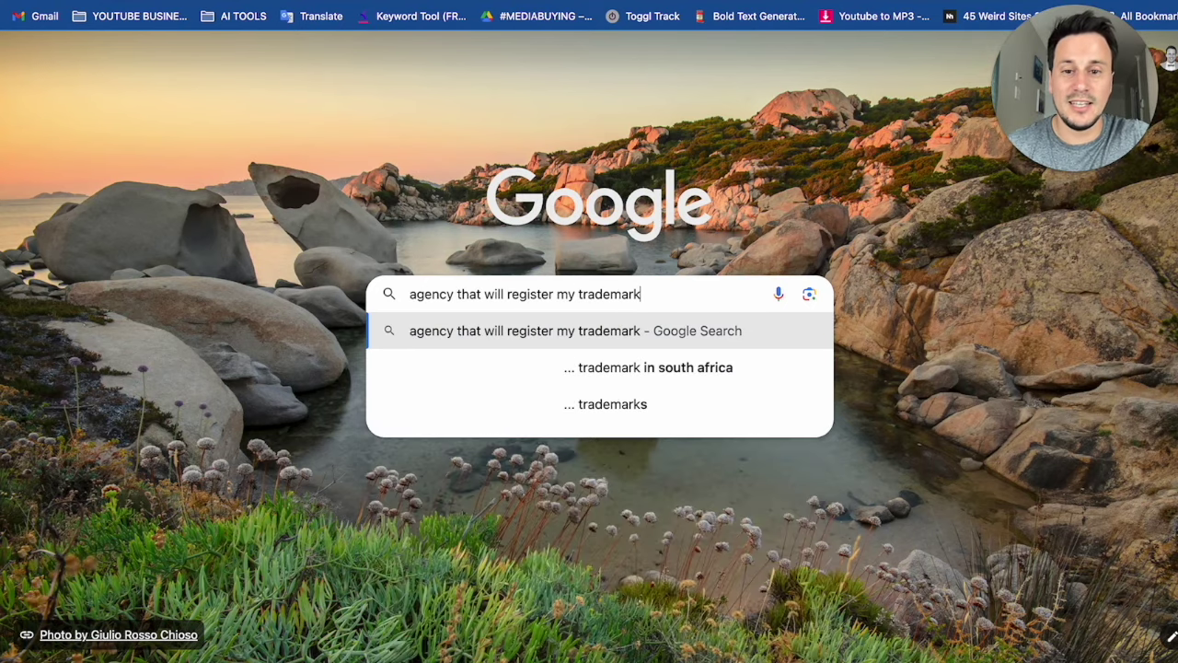
key("Return")
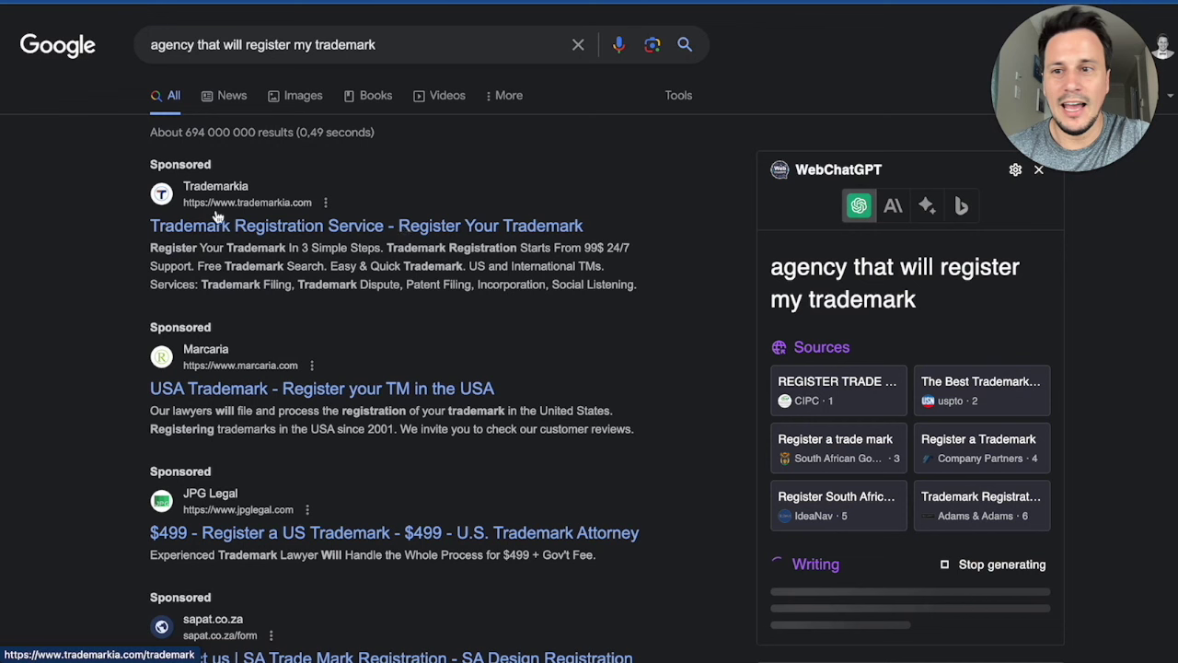
double_click(153, 164)
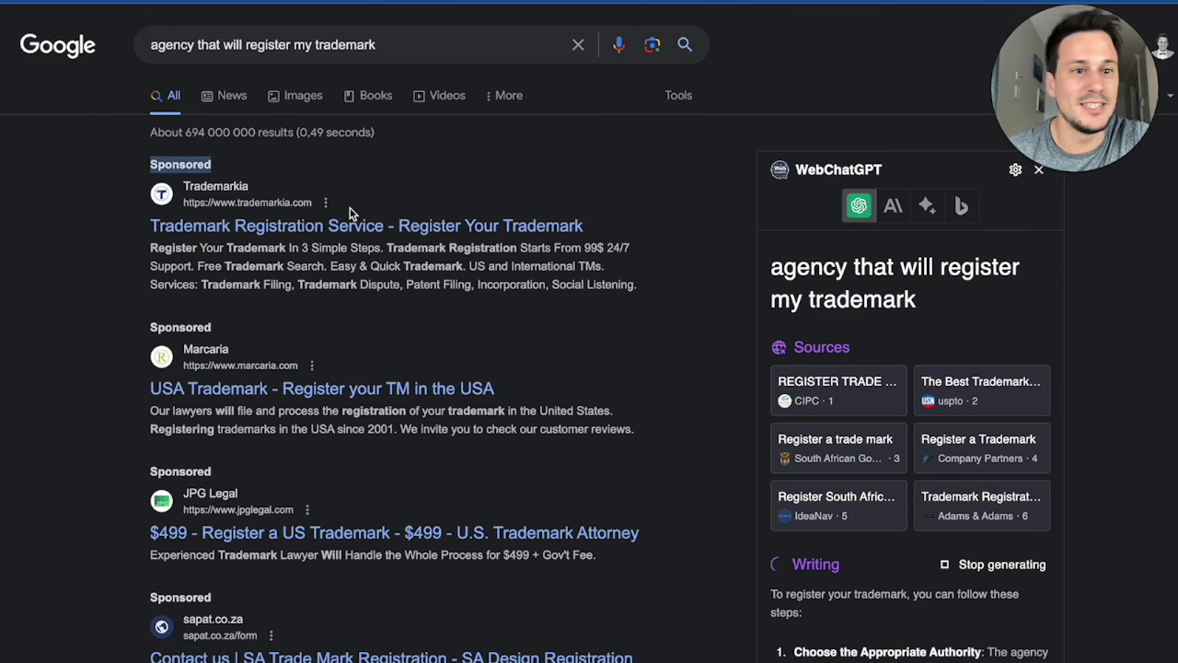
left_click(296, 163)
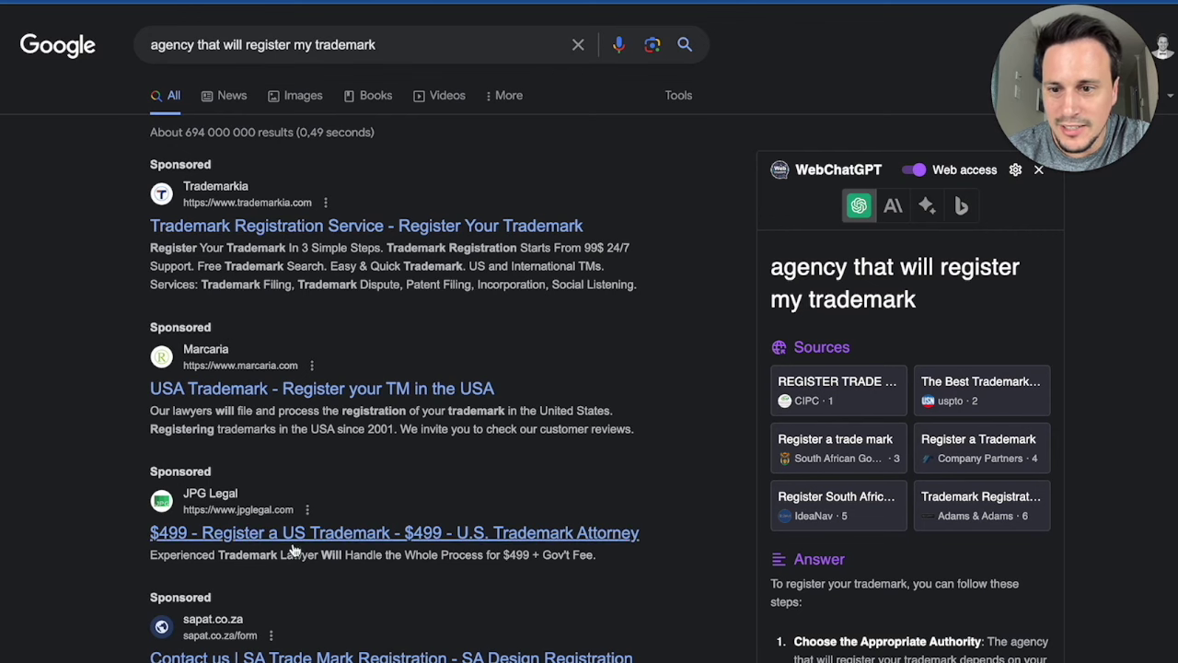
scroll(237, 512, "down", 1)
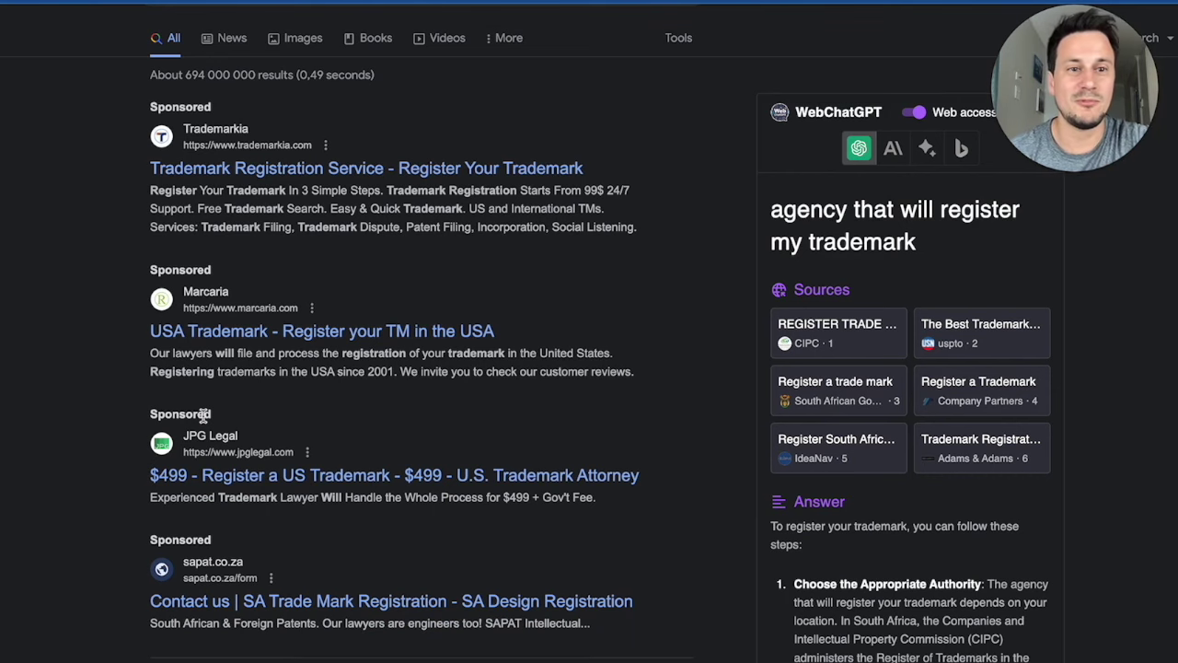
scroll(854, 22, "up", 1)
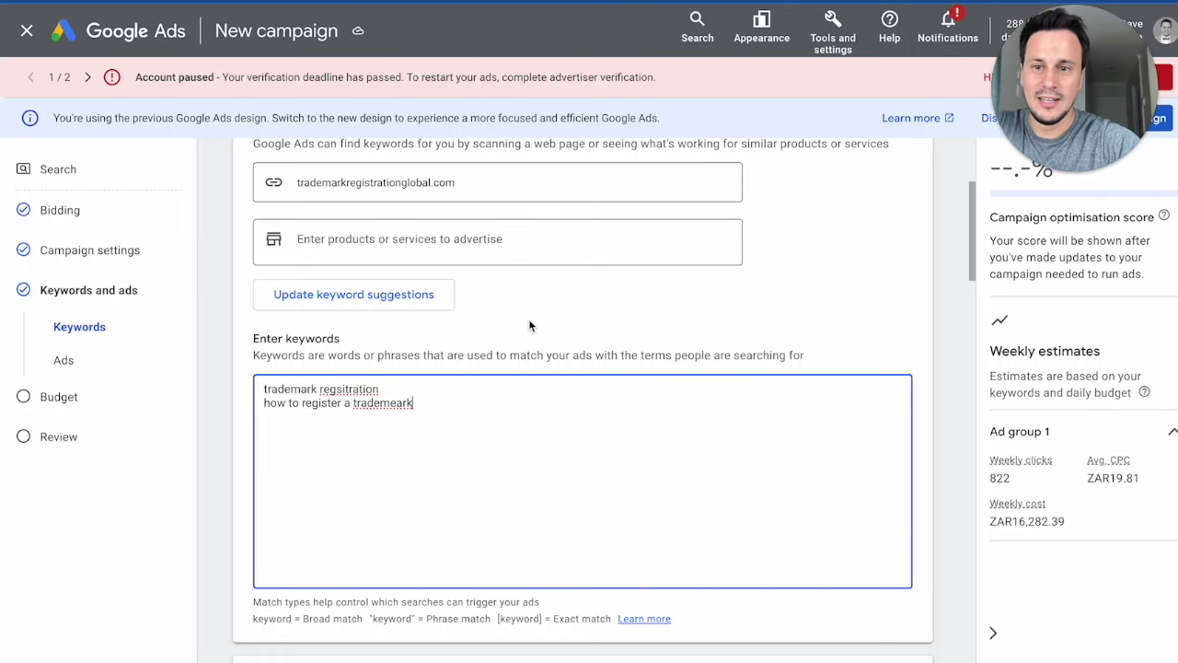
Step: Copy the search phrase "agency that will register my trademark" into the Google Ads keyword list as a third keyword
scroll(534, 324, "up", 1)
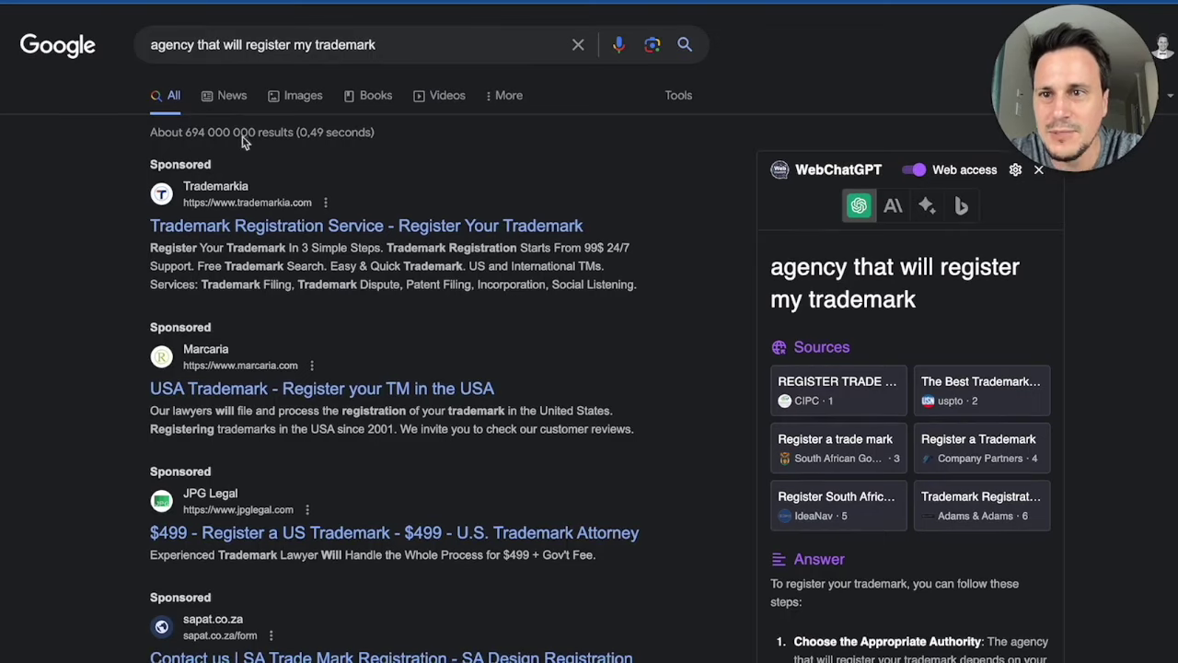
triple_click(255, 46)
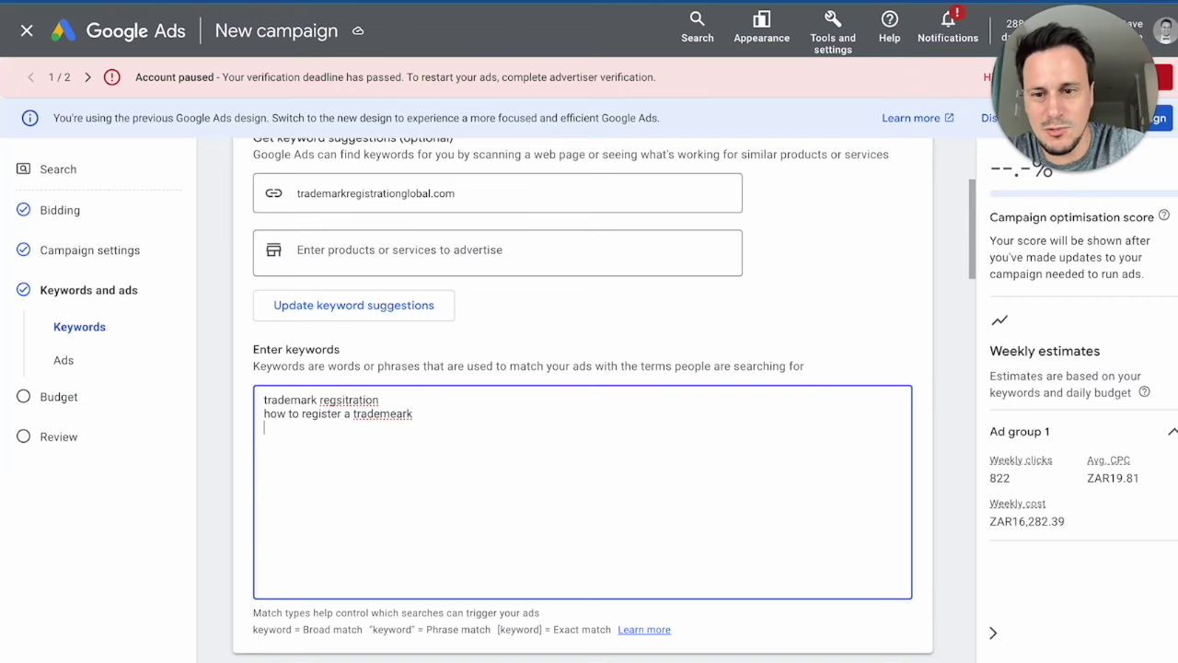
key("Return")
type("agency that will register my trademark")
Step: Correct the second keyword to "how to register a trademark" and enclose it and "agency that will register my trademark" in quotation marks for phrase match
left_click(394, 413)
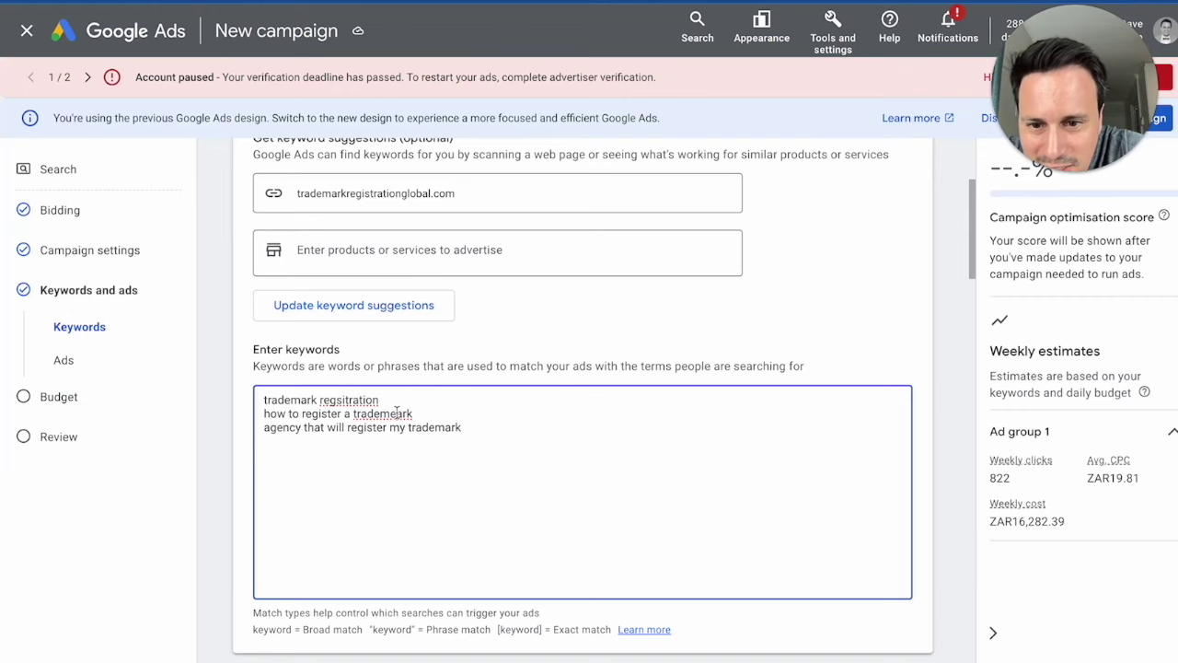
key("BackSpace")
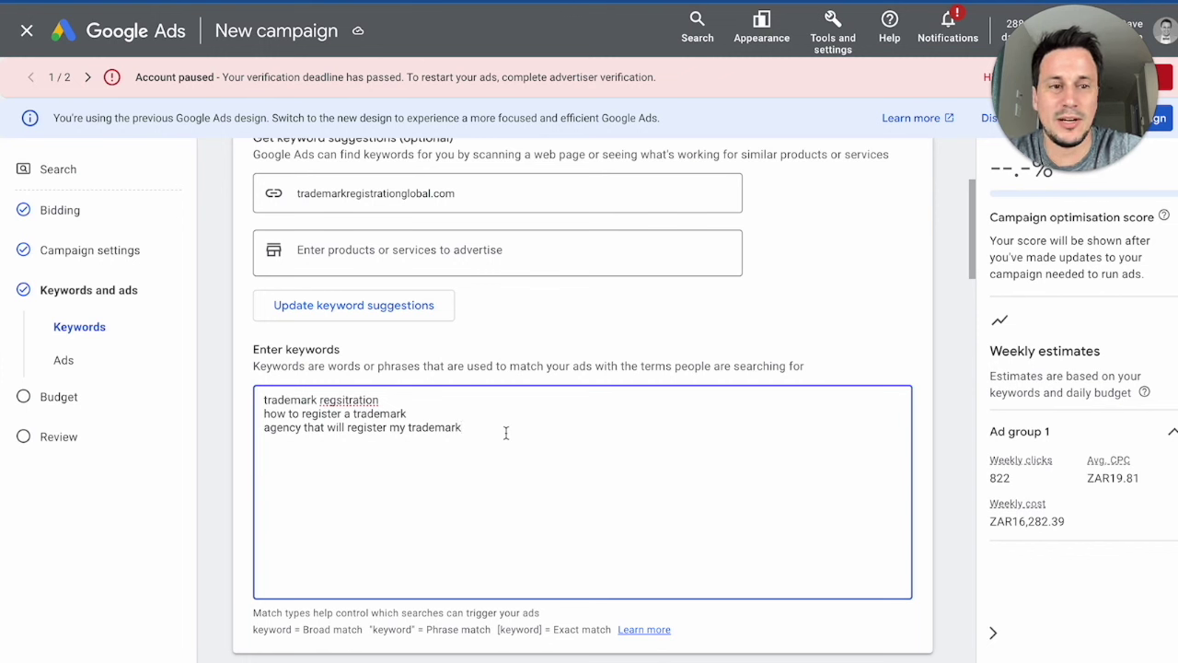
left_click(471, 425)
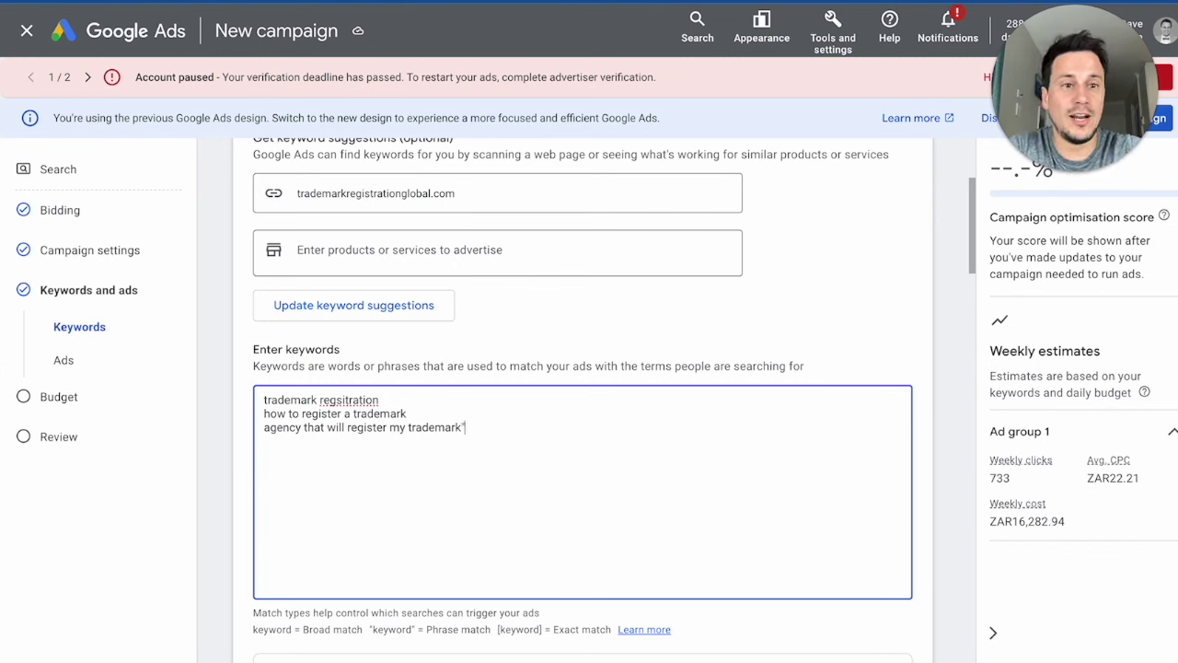
left_click(265, 427)
type("\"")
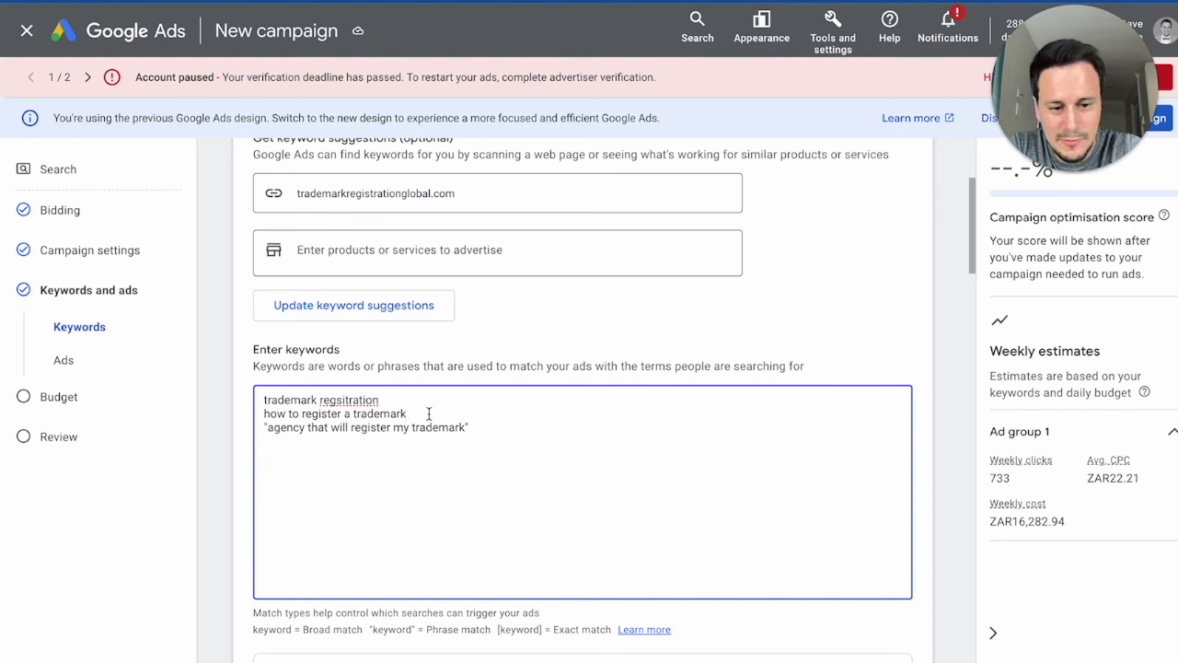
left_click(265, 415)
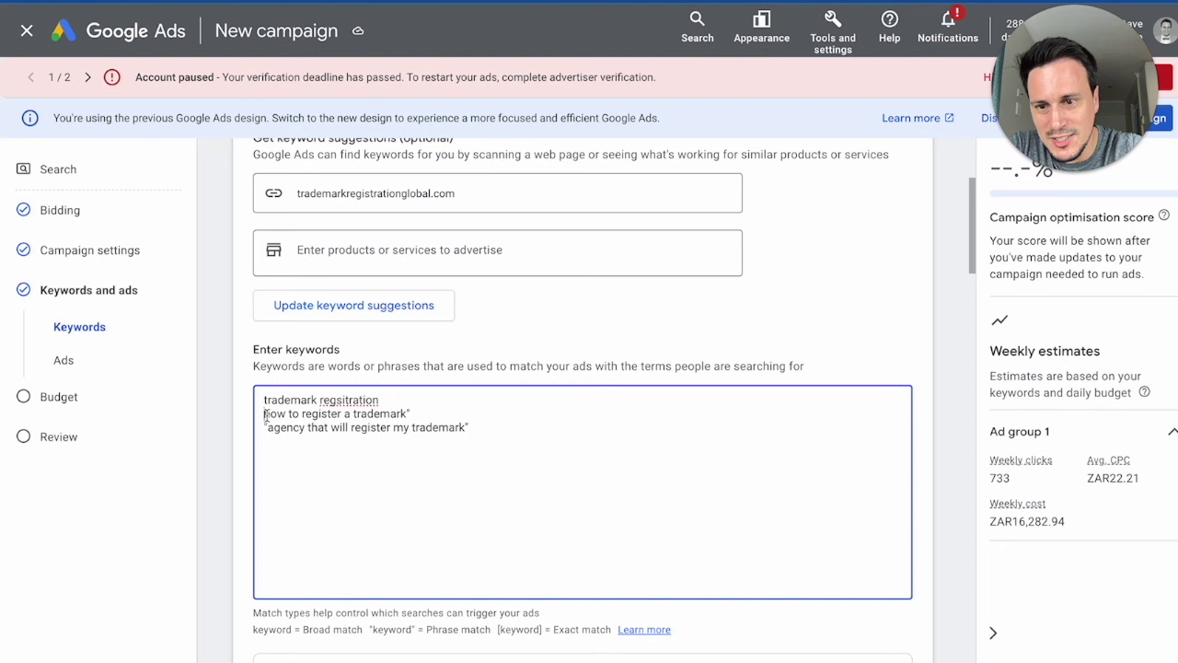
type("\"")
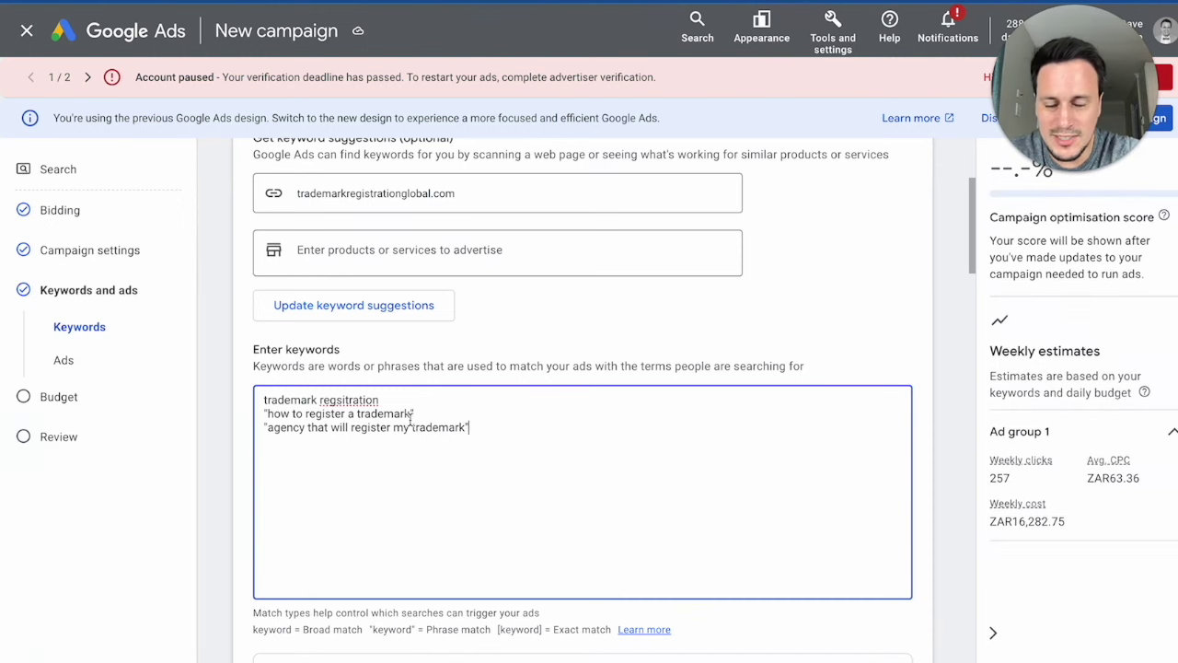
left_click_drag(486, 417, 162, 434)
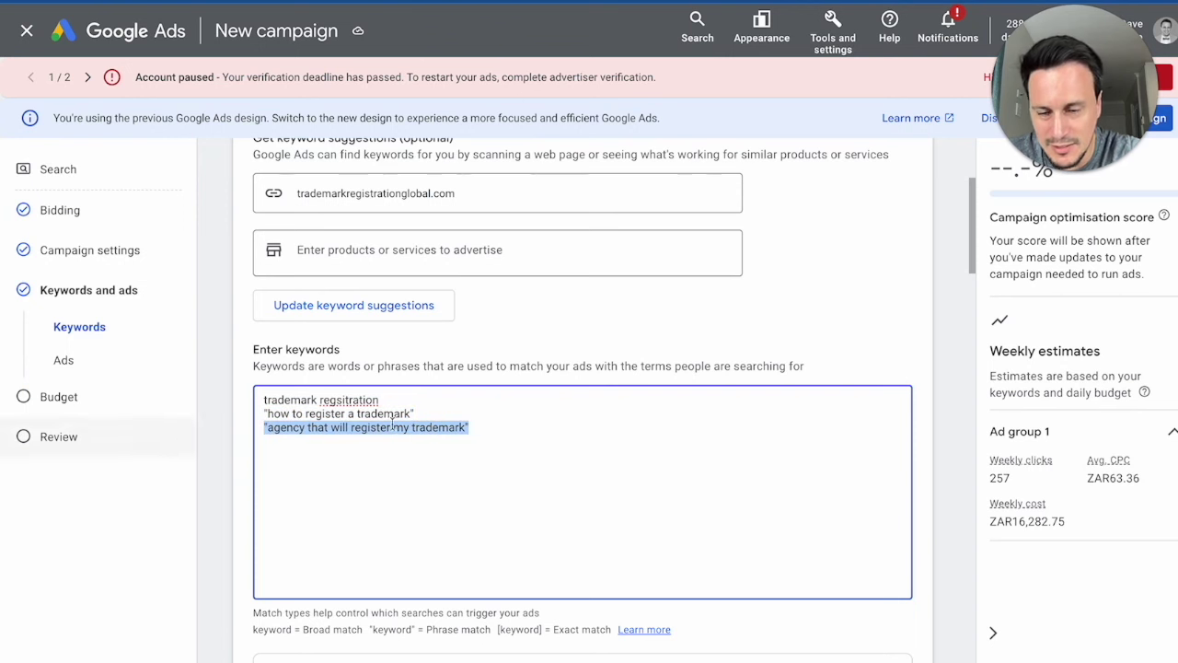
left_click(435, 408)
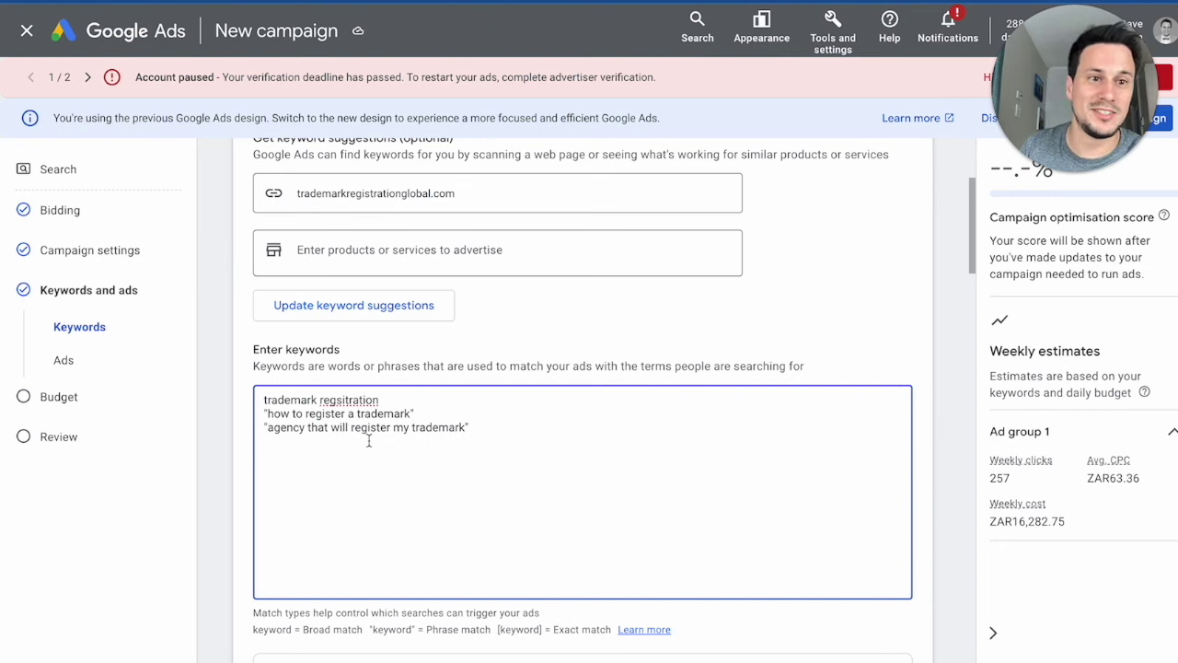
left_click(502, 424)
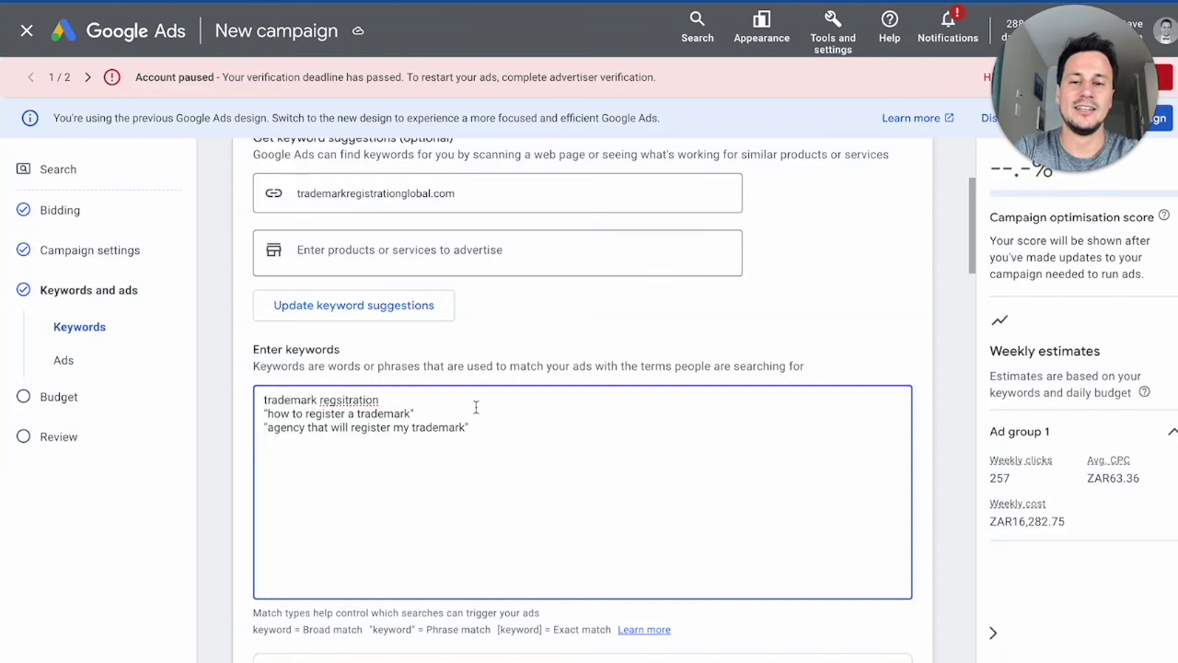
key("Return")
Step: Enter "Best trademark regsitration" as the ad's first headline, building on the suggested keyword
scroll(476, 407, "down", 2)
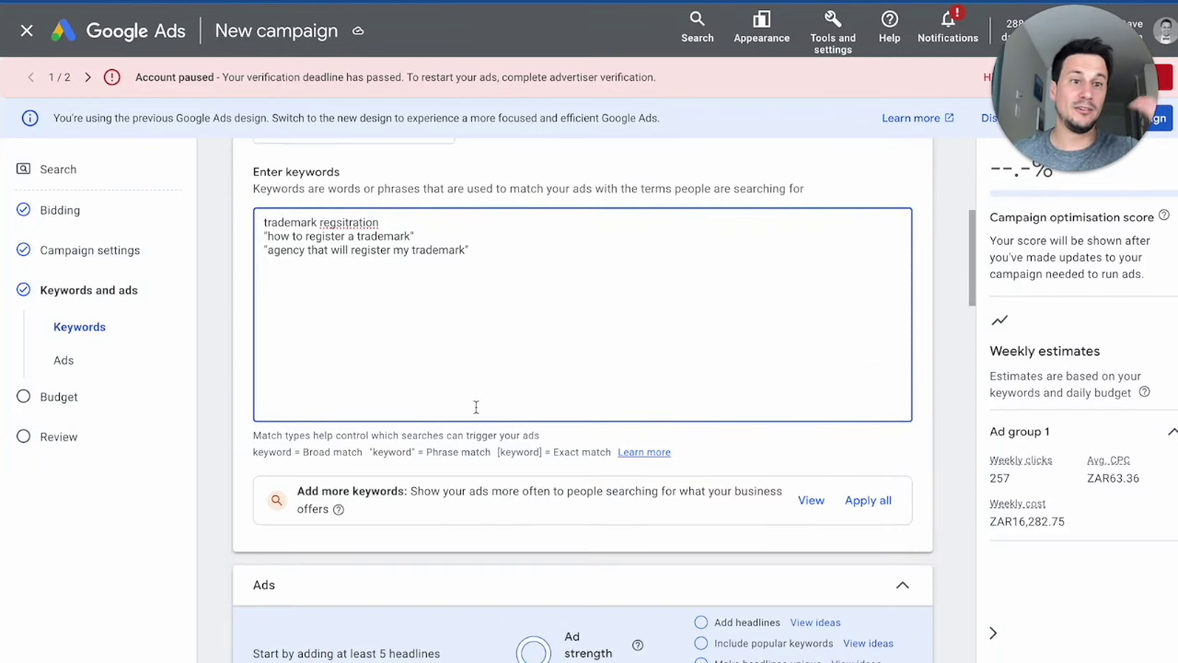
scroll(475, 406, "down", 6)
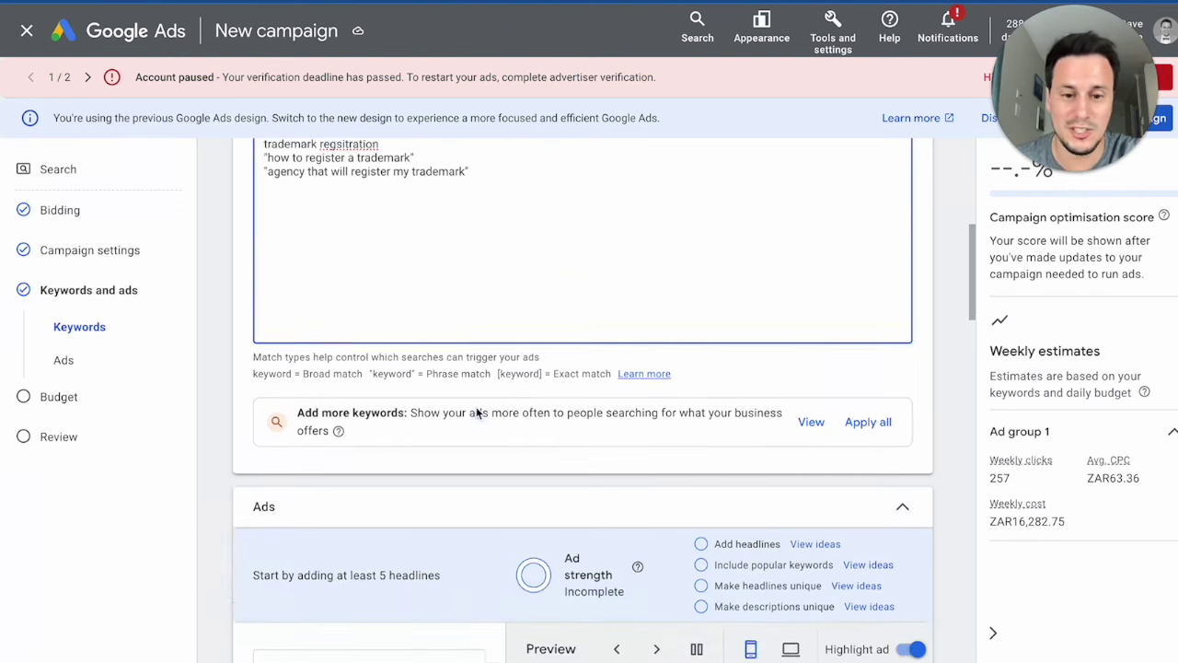
scroll(476, 413, "down", 3)
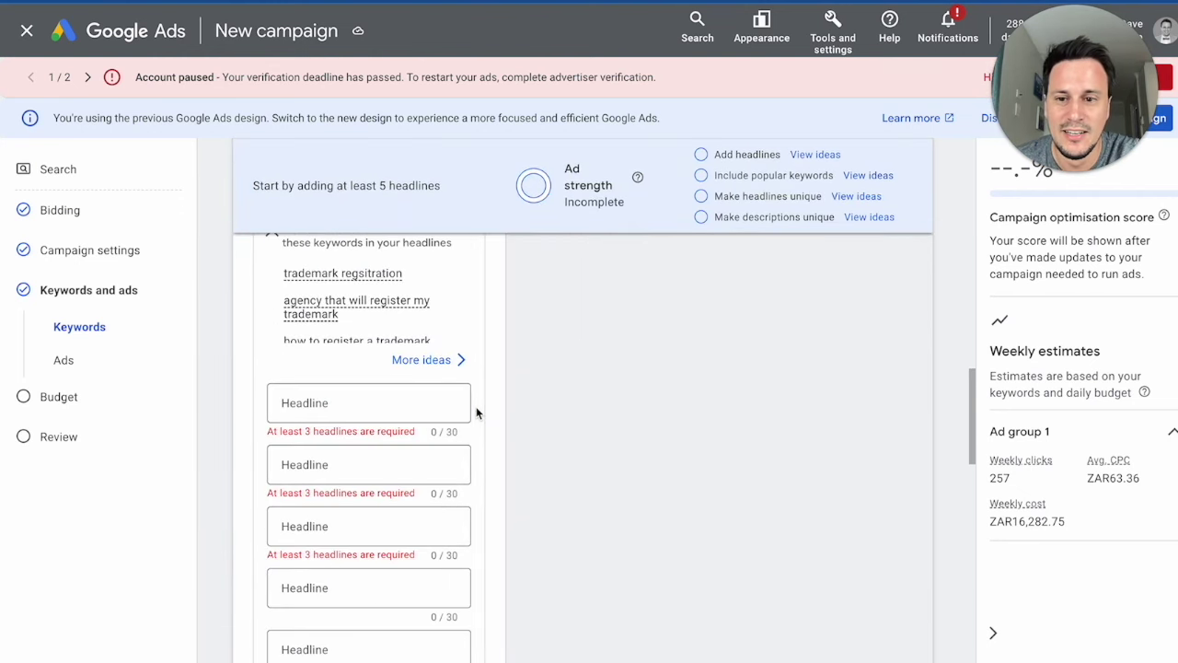
left_click(394, 405)
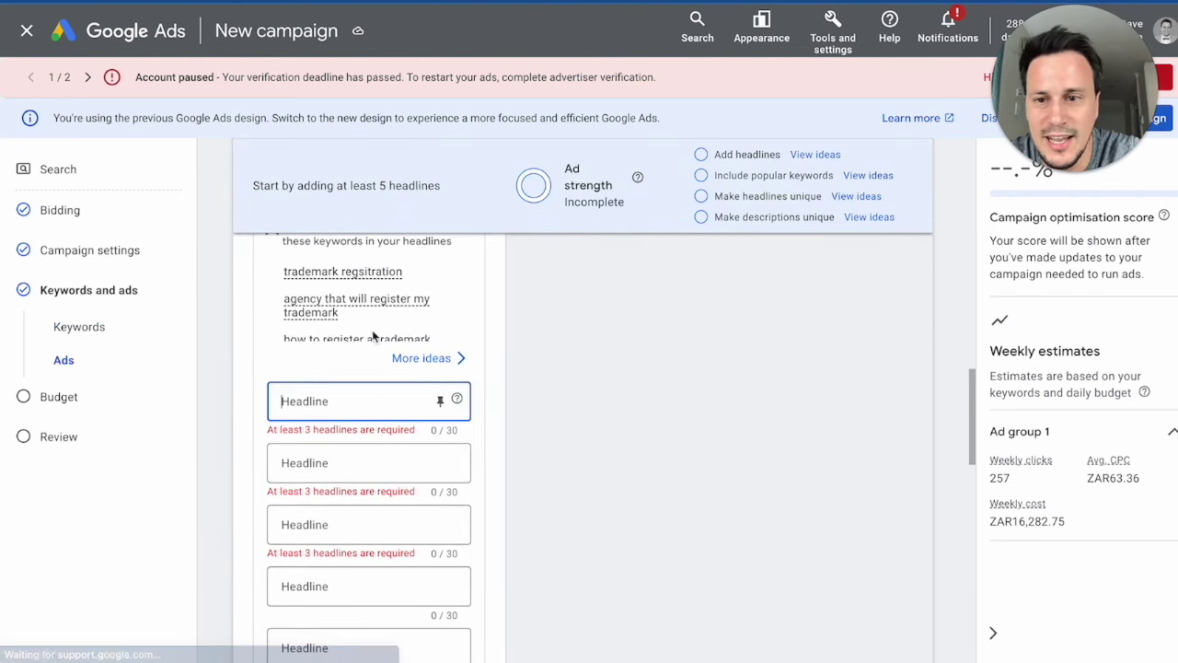
left_click_drag(436, 281, 425, 398)
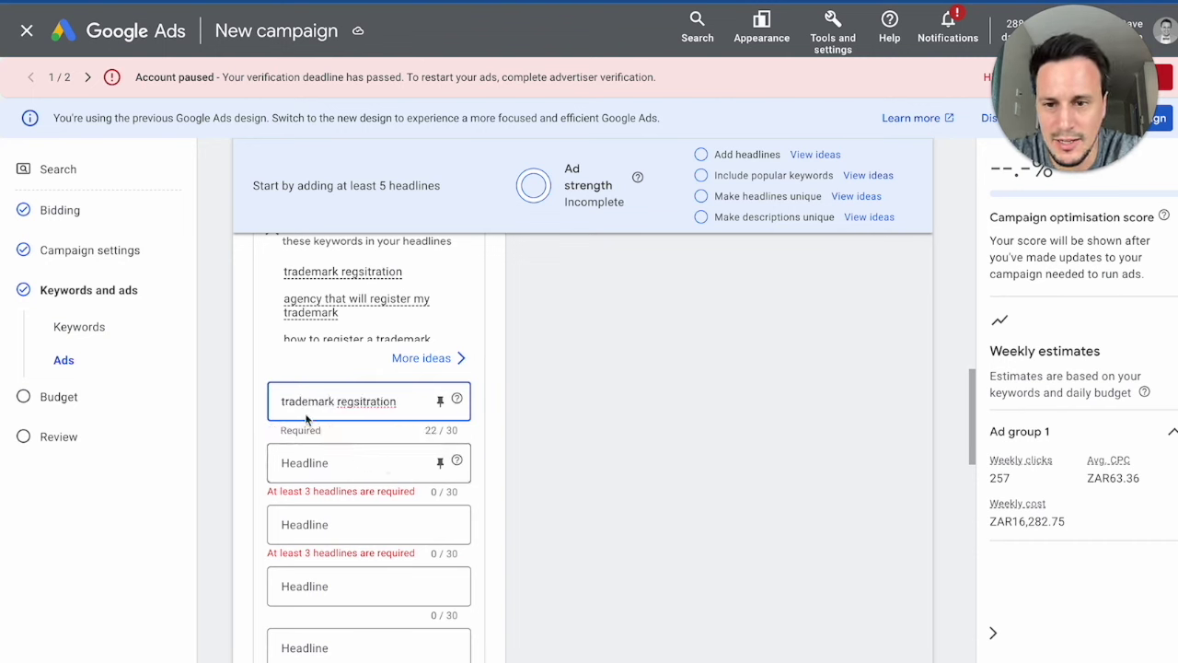
left_click(281, 401)
type("Best")
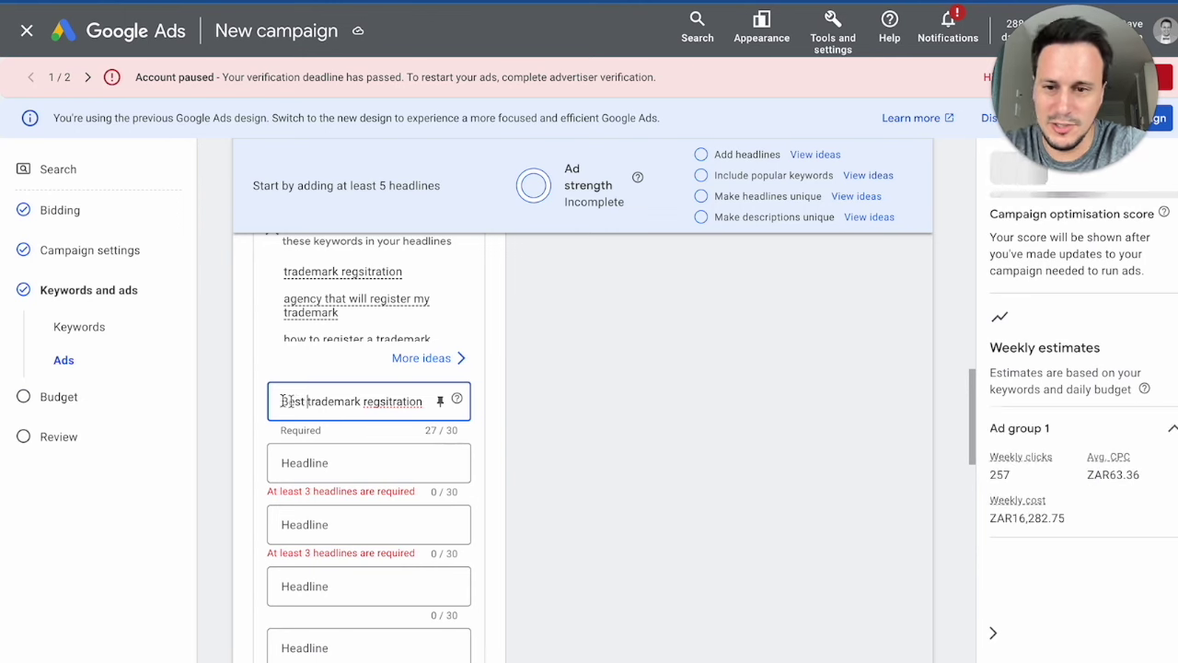
left_click(320, 470)
Step: Check the ad preview with the first headline, leave the remaining ad assets empty and continue to the campaign budget options
scroll(505, 455, "down", 3)
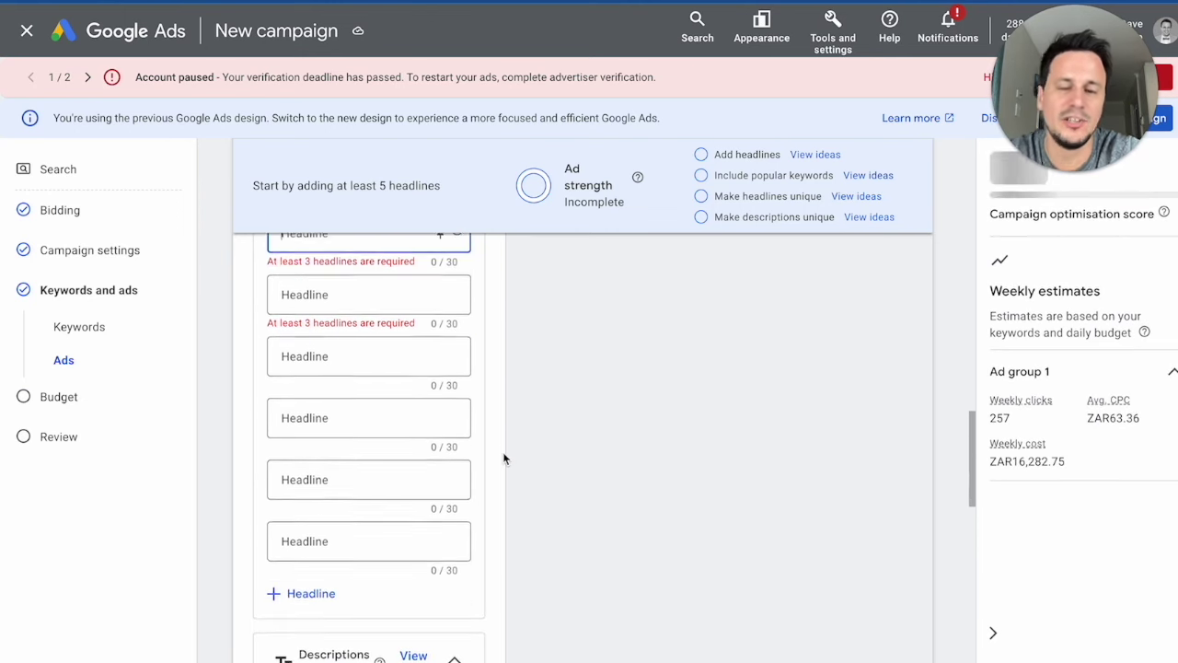
scroll(504, 457, "up", 1)
scroll(504, 458, "up", 6)
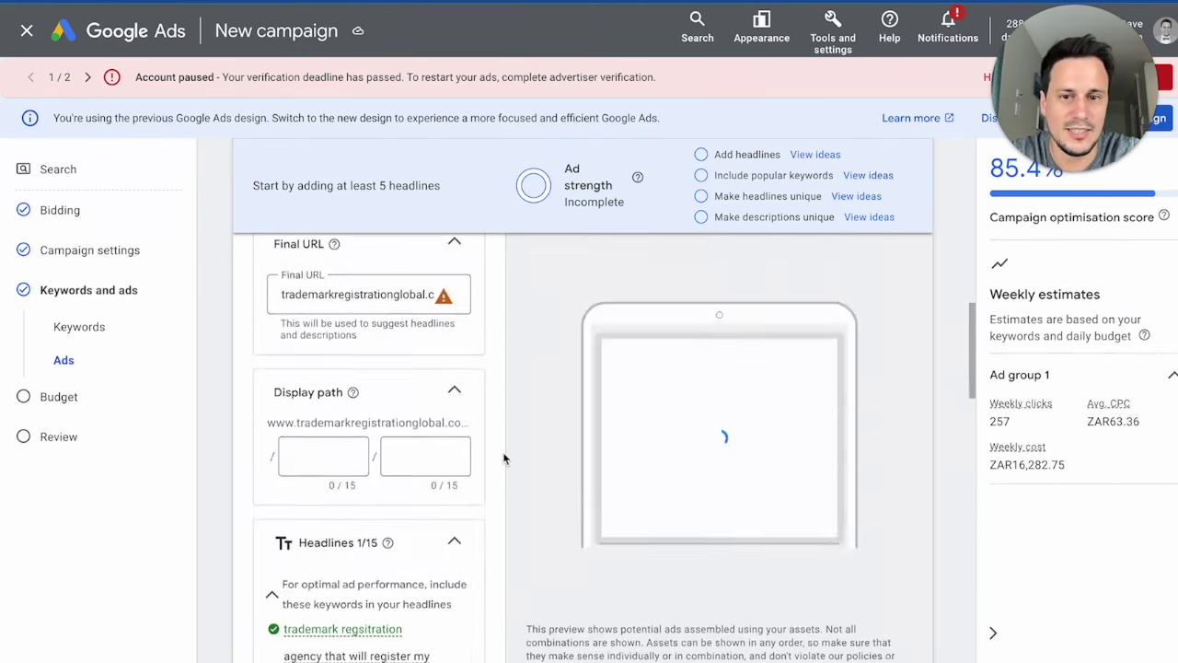
scroll(504, 457, "down", 3)
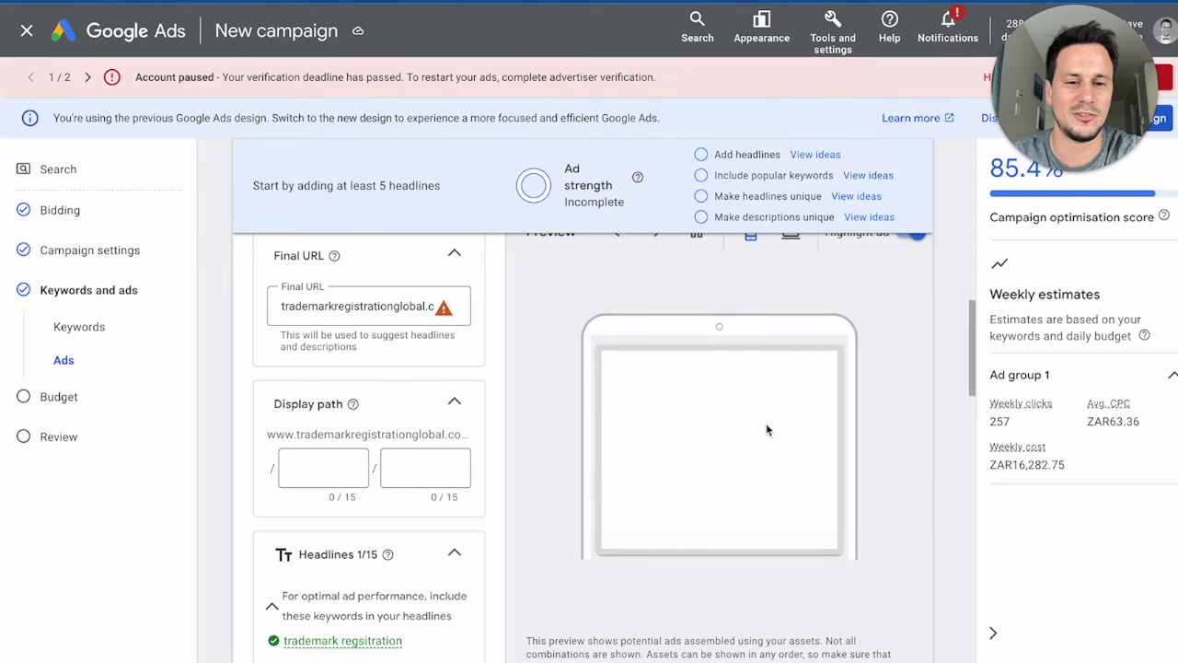
scroll(767, 430, "down", 1)
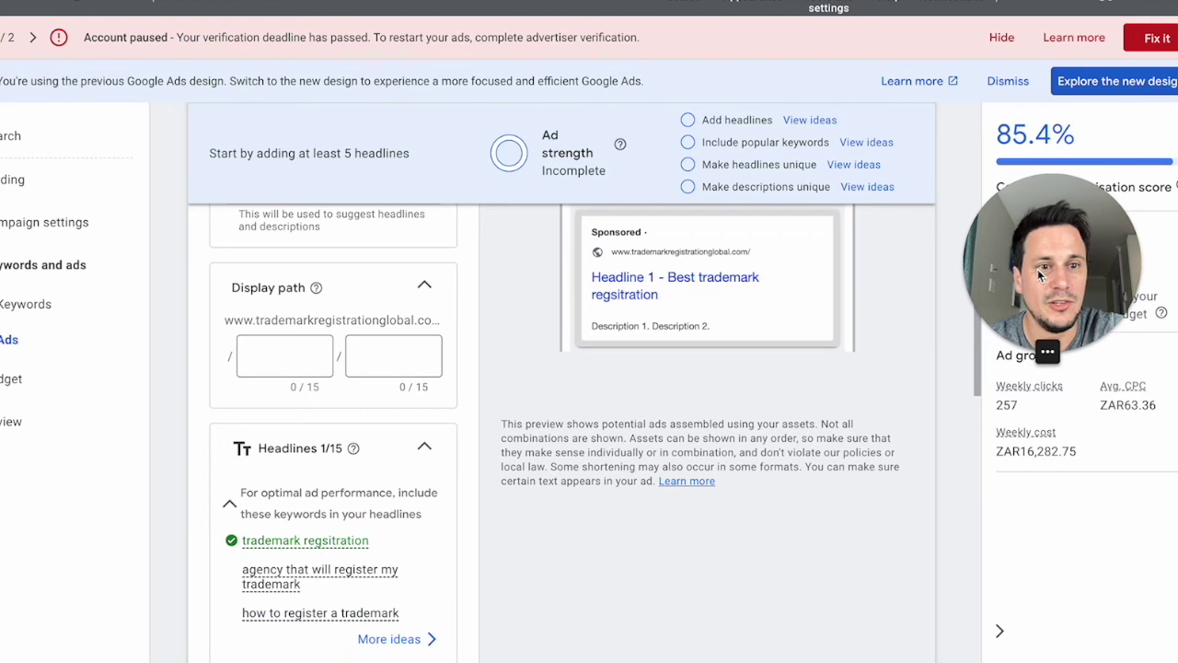
scroll(730, 344, "down", 10)
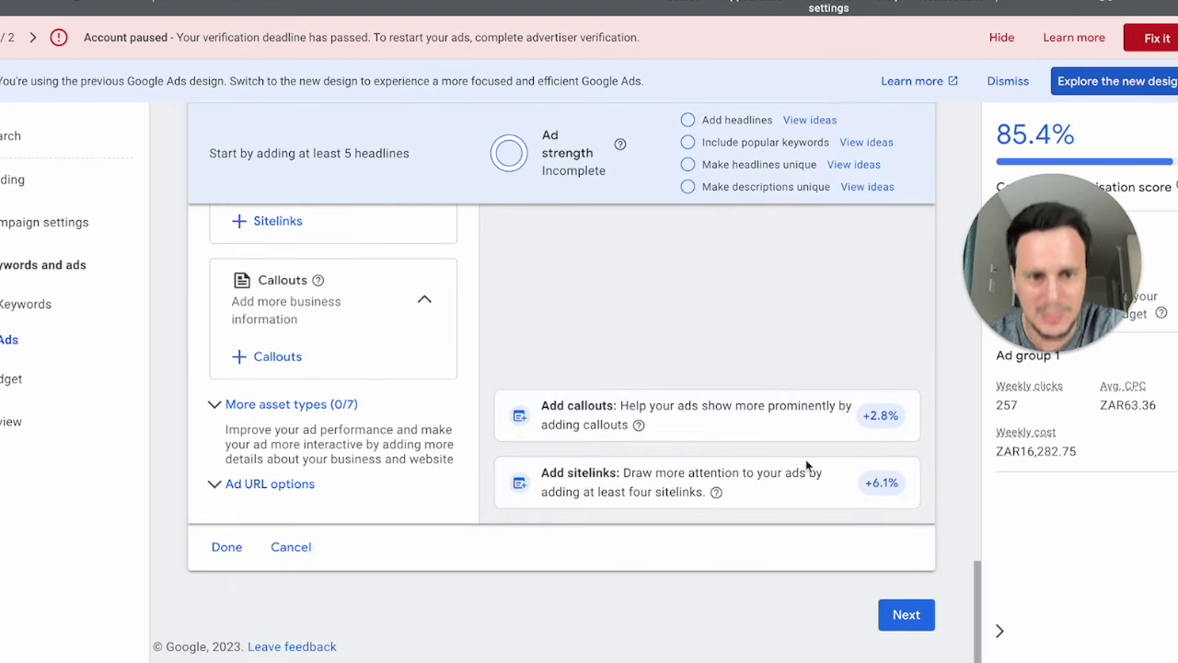
left_click(901, 615)
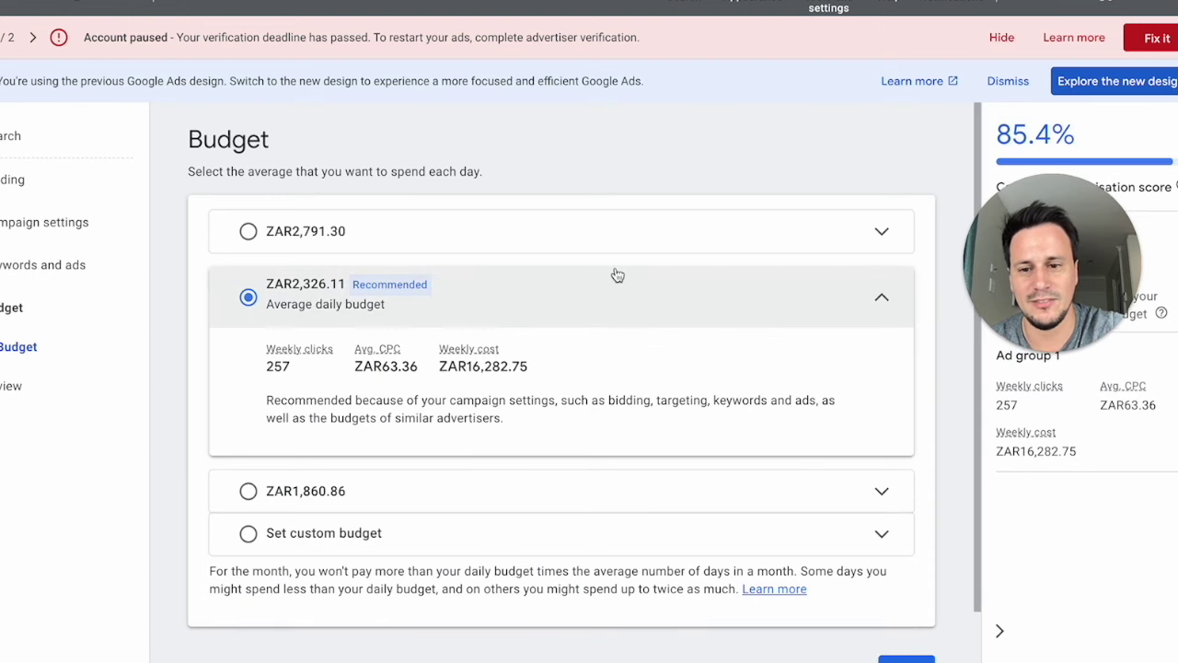
scroll(617, 275, "down", 1)
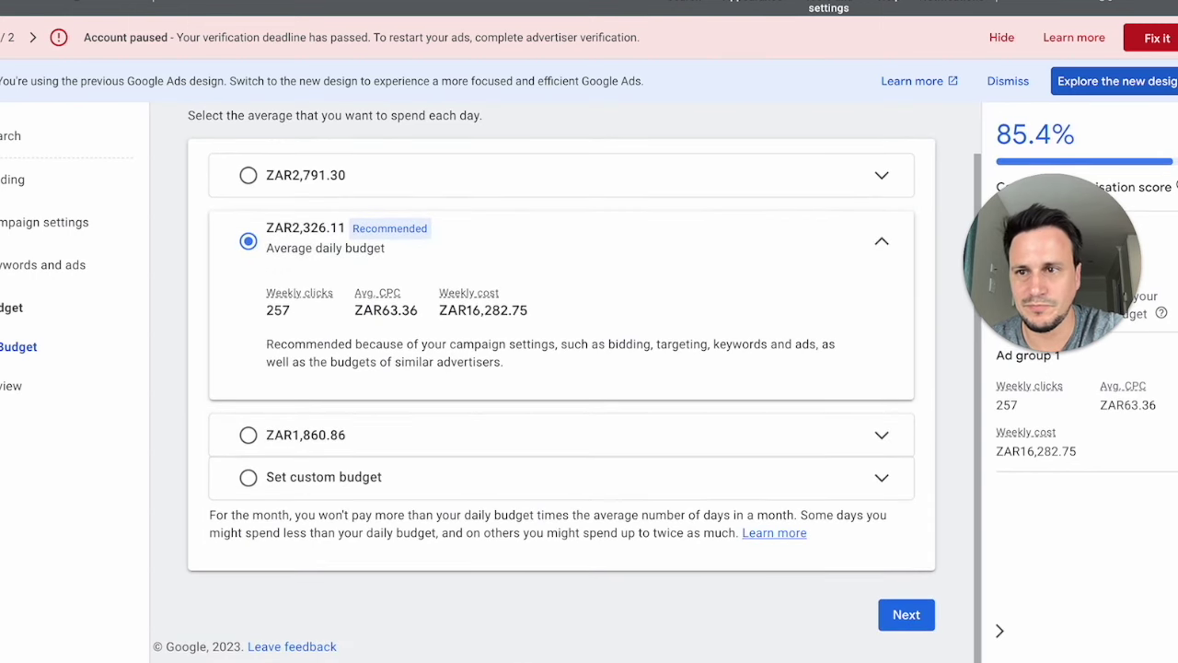